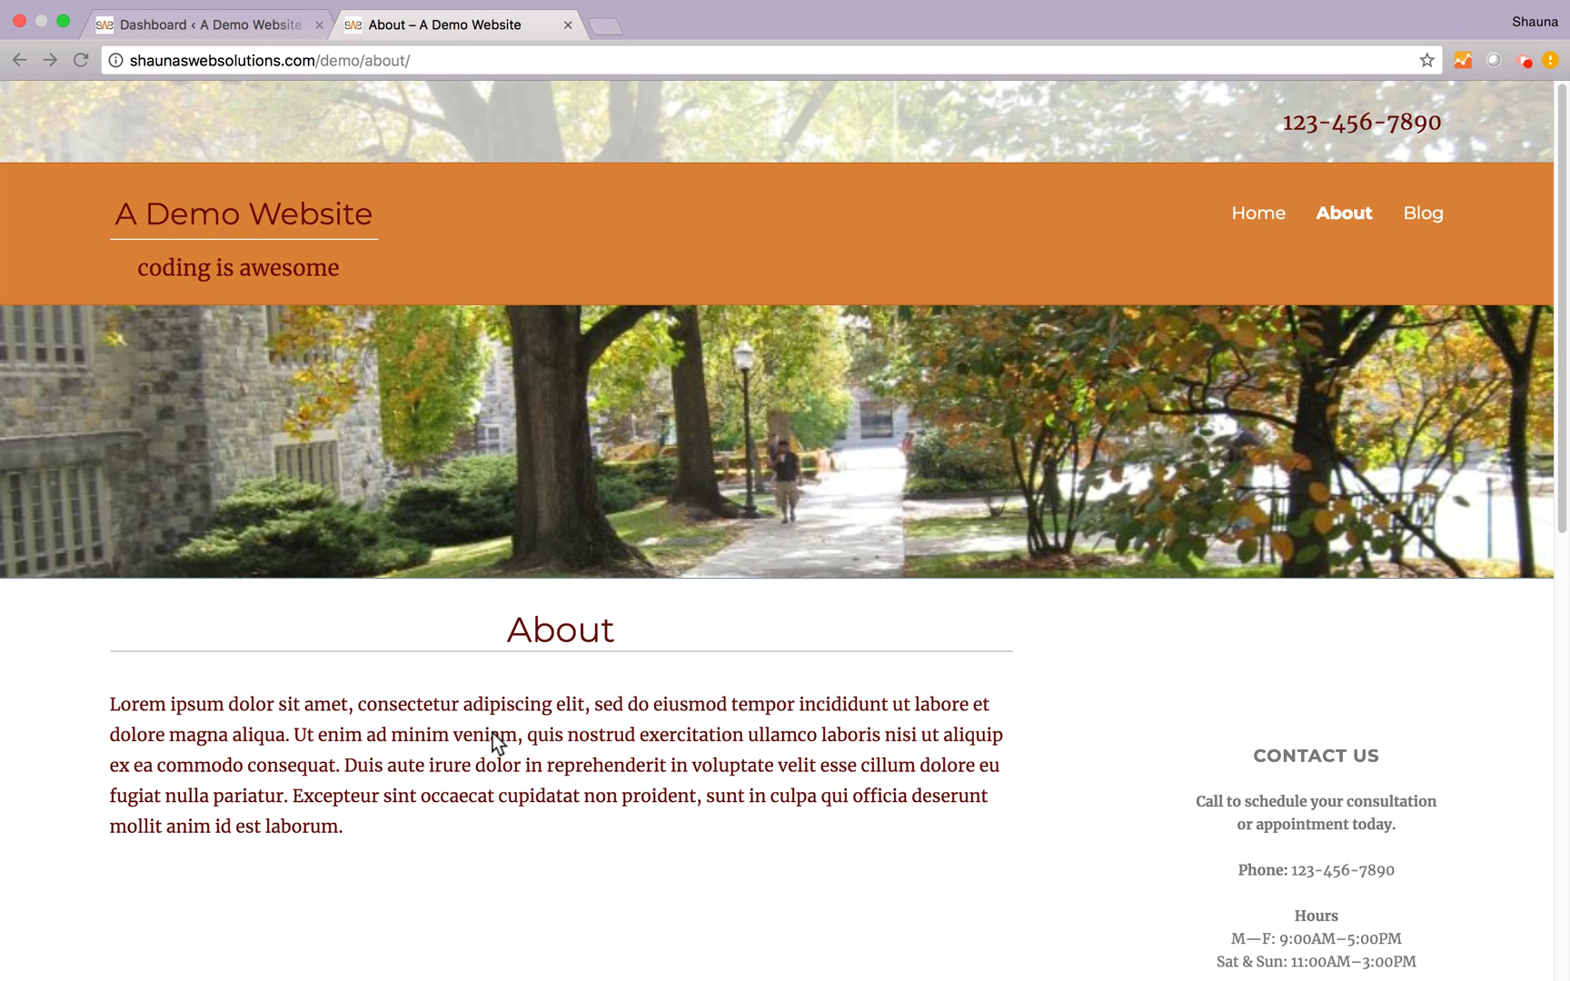
Go from the About page to the site admin and open the Media Library.
left_click(267, 33)
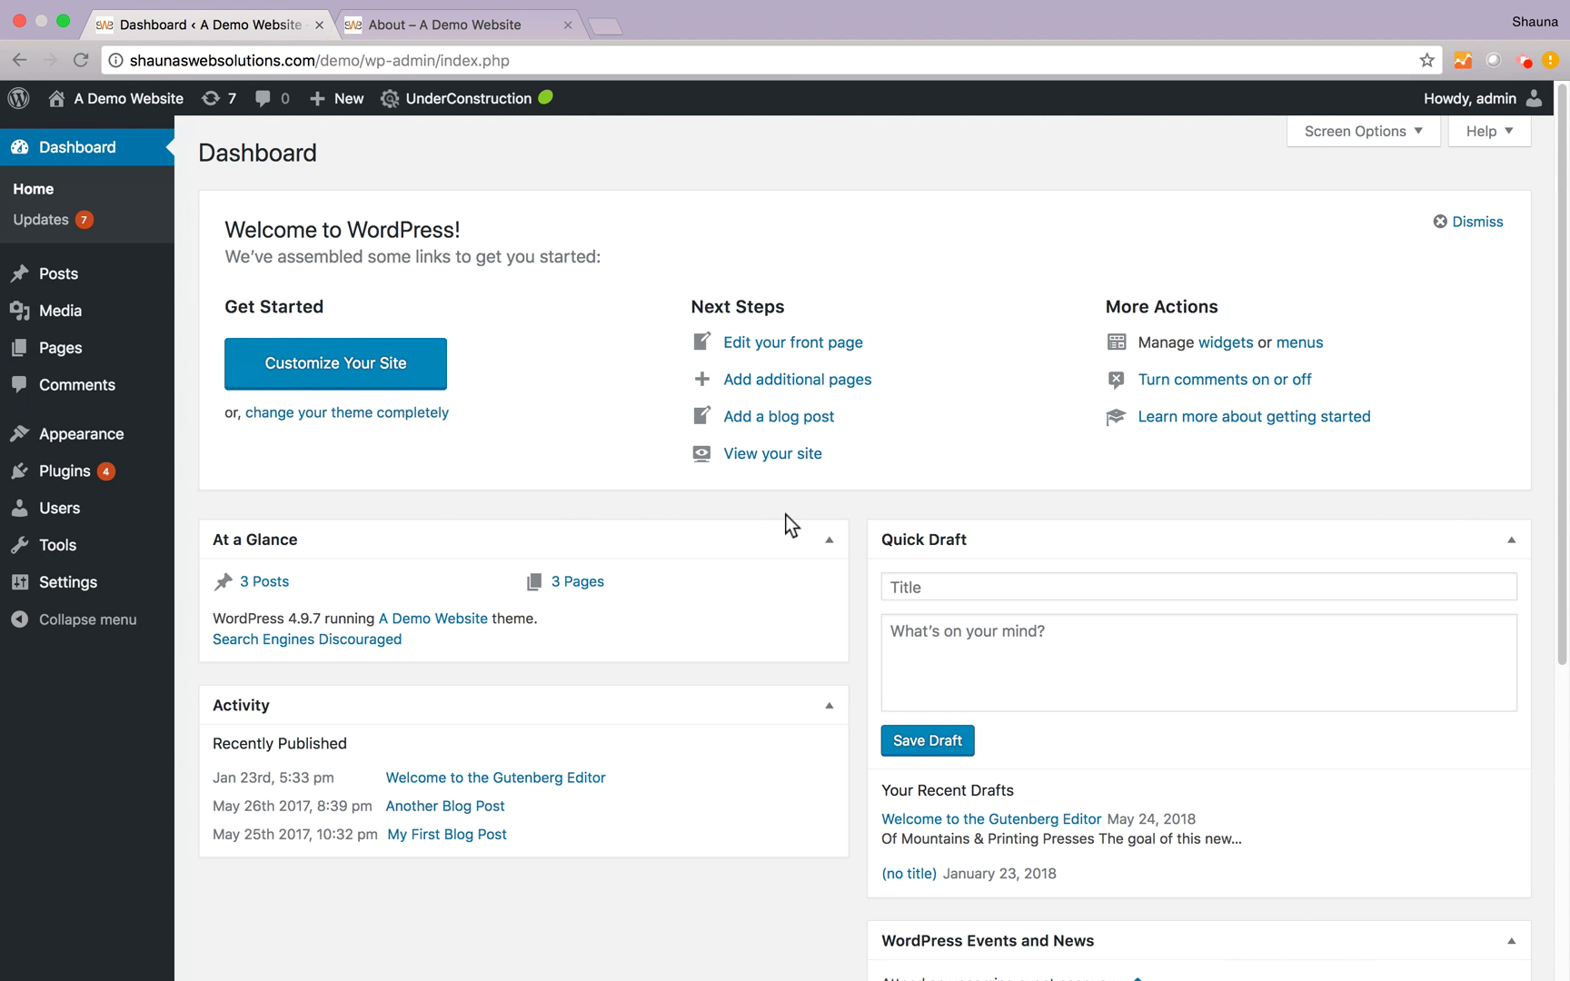
left_click(106, 323)
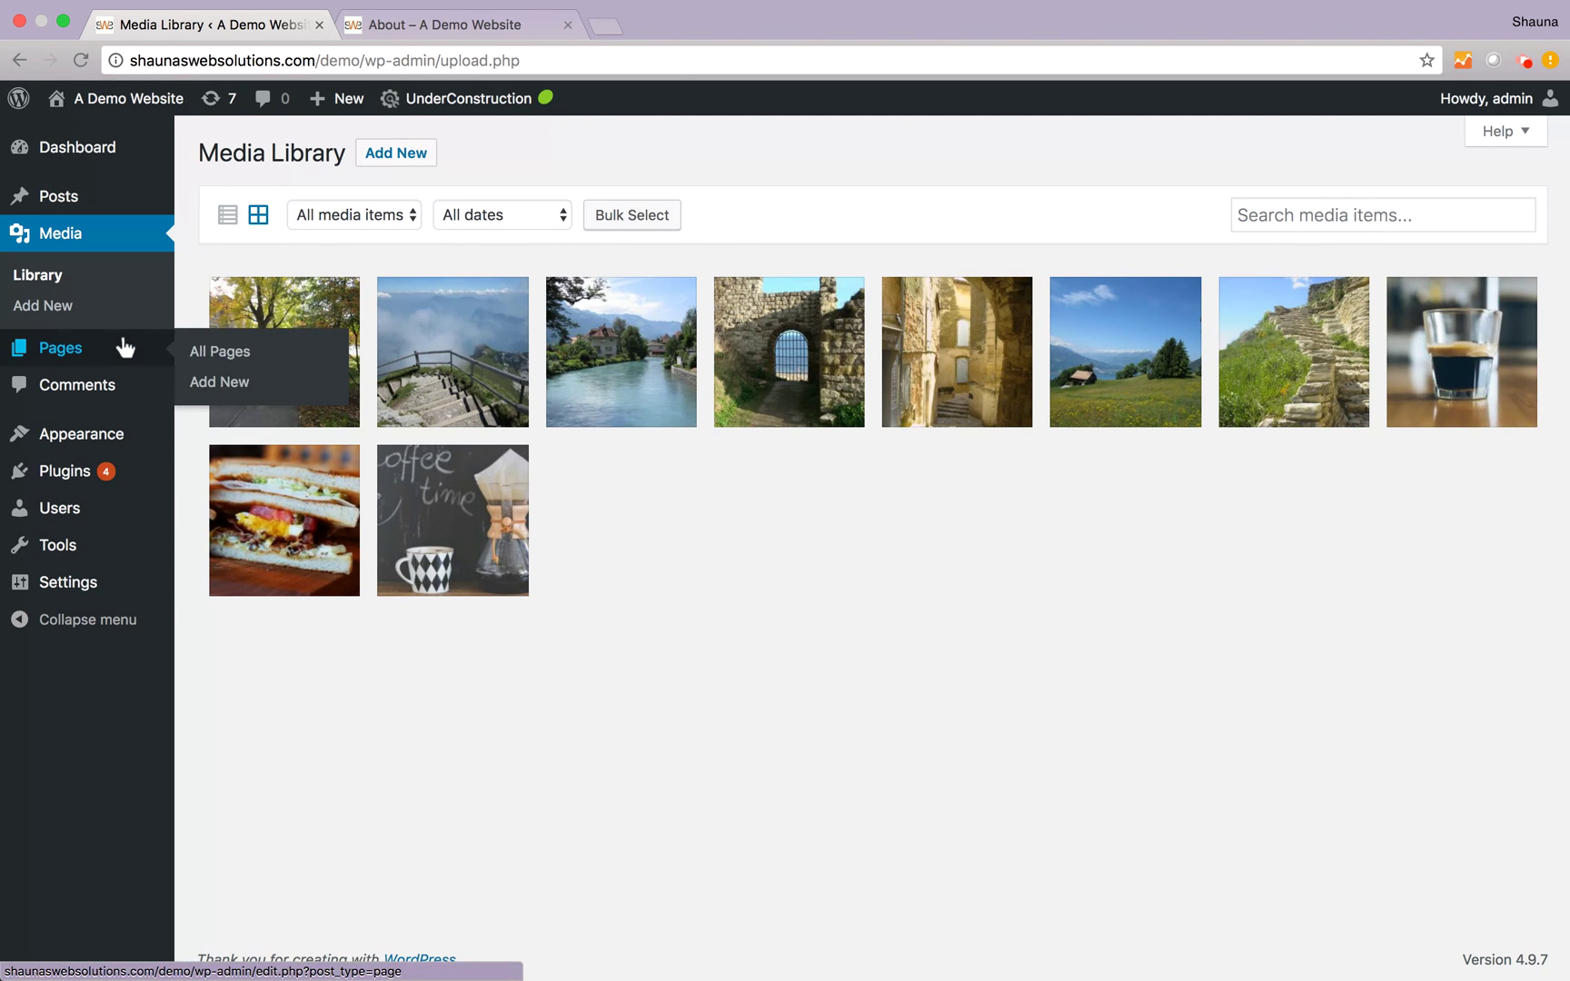
Upload icon-clock.png by dragging it onto the Media Library grid.
left_click(427, 160)
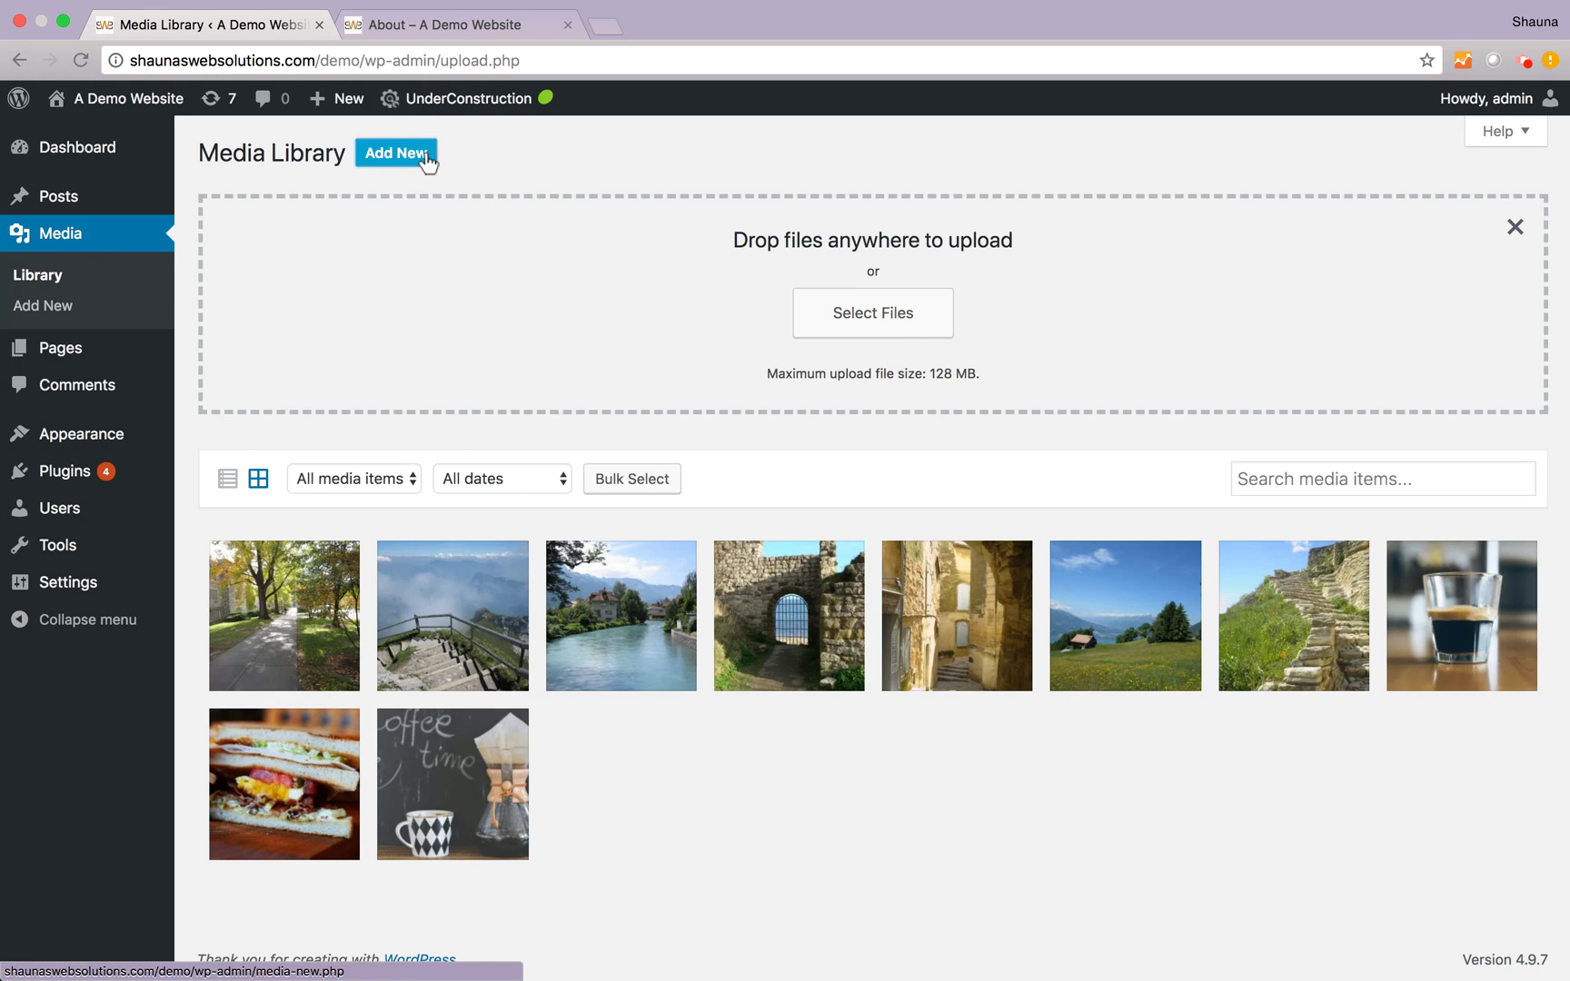
left_click(892, 319)
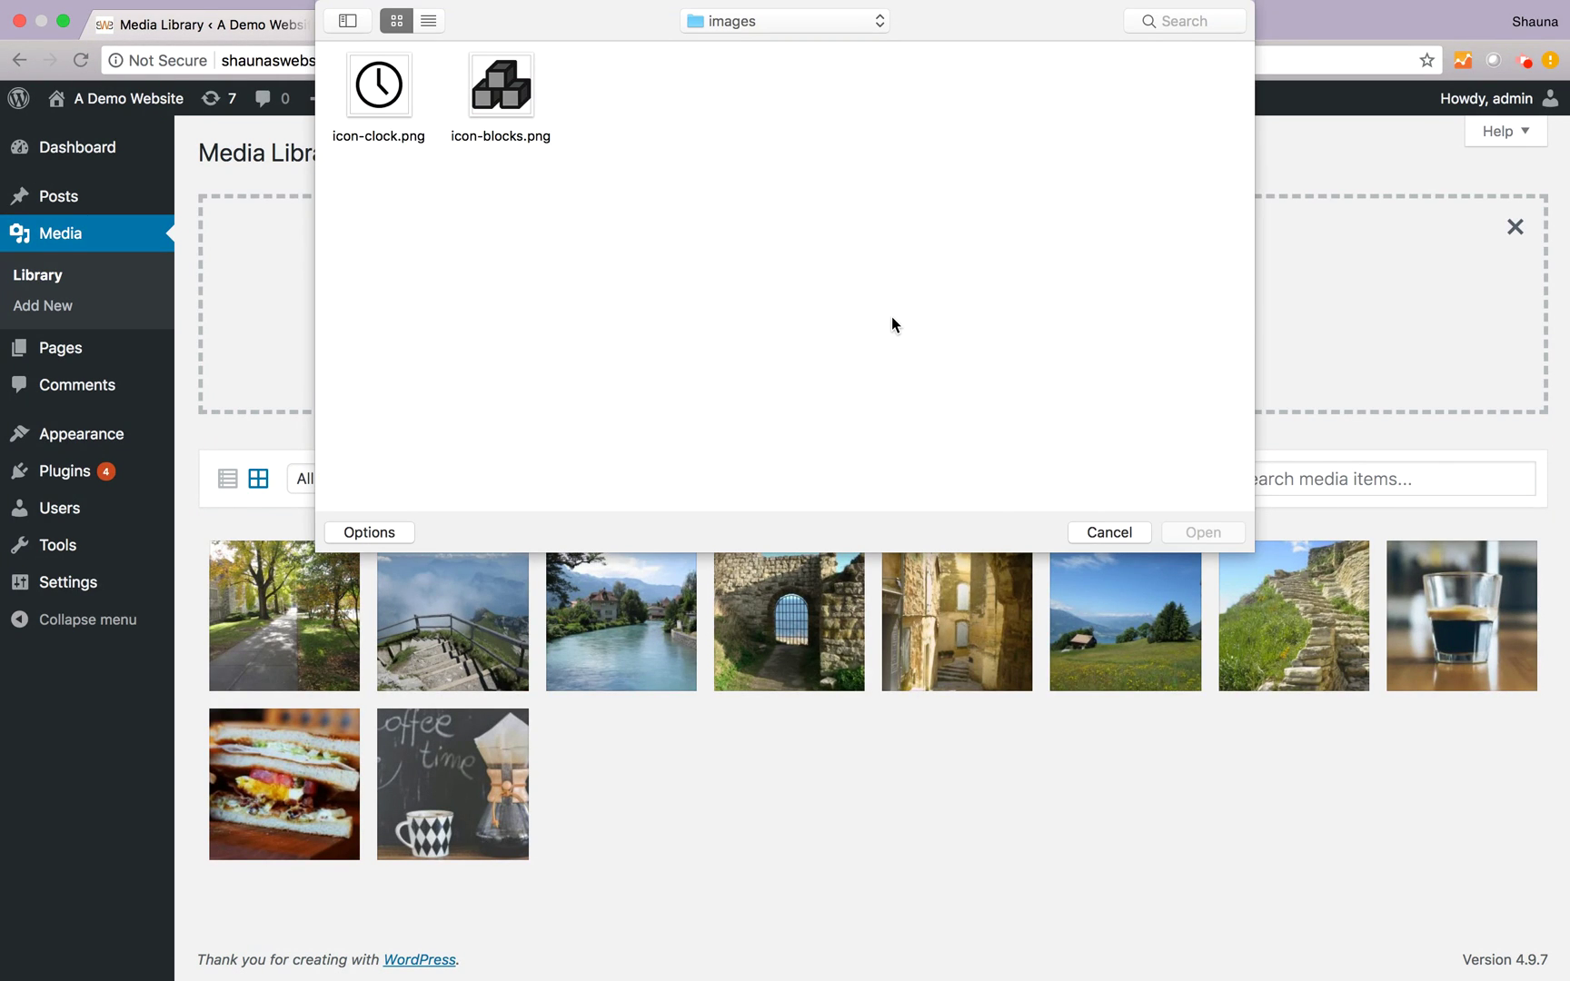
left_click(1097, 536)
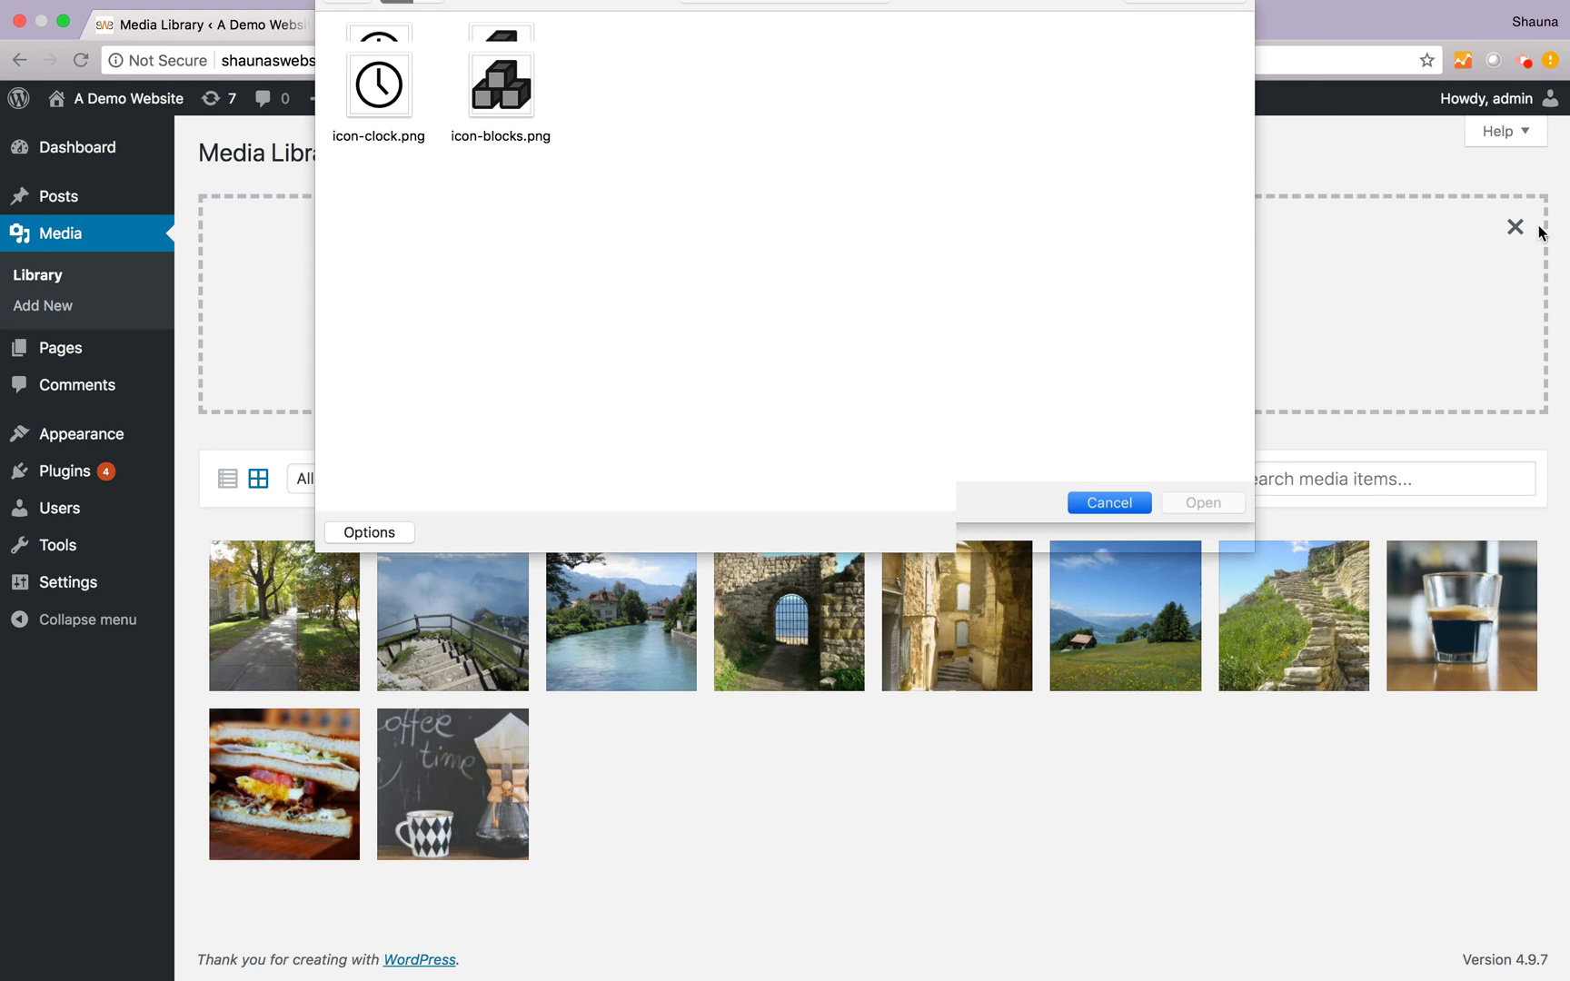
left_click(1519, 231)
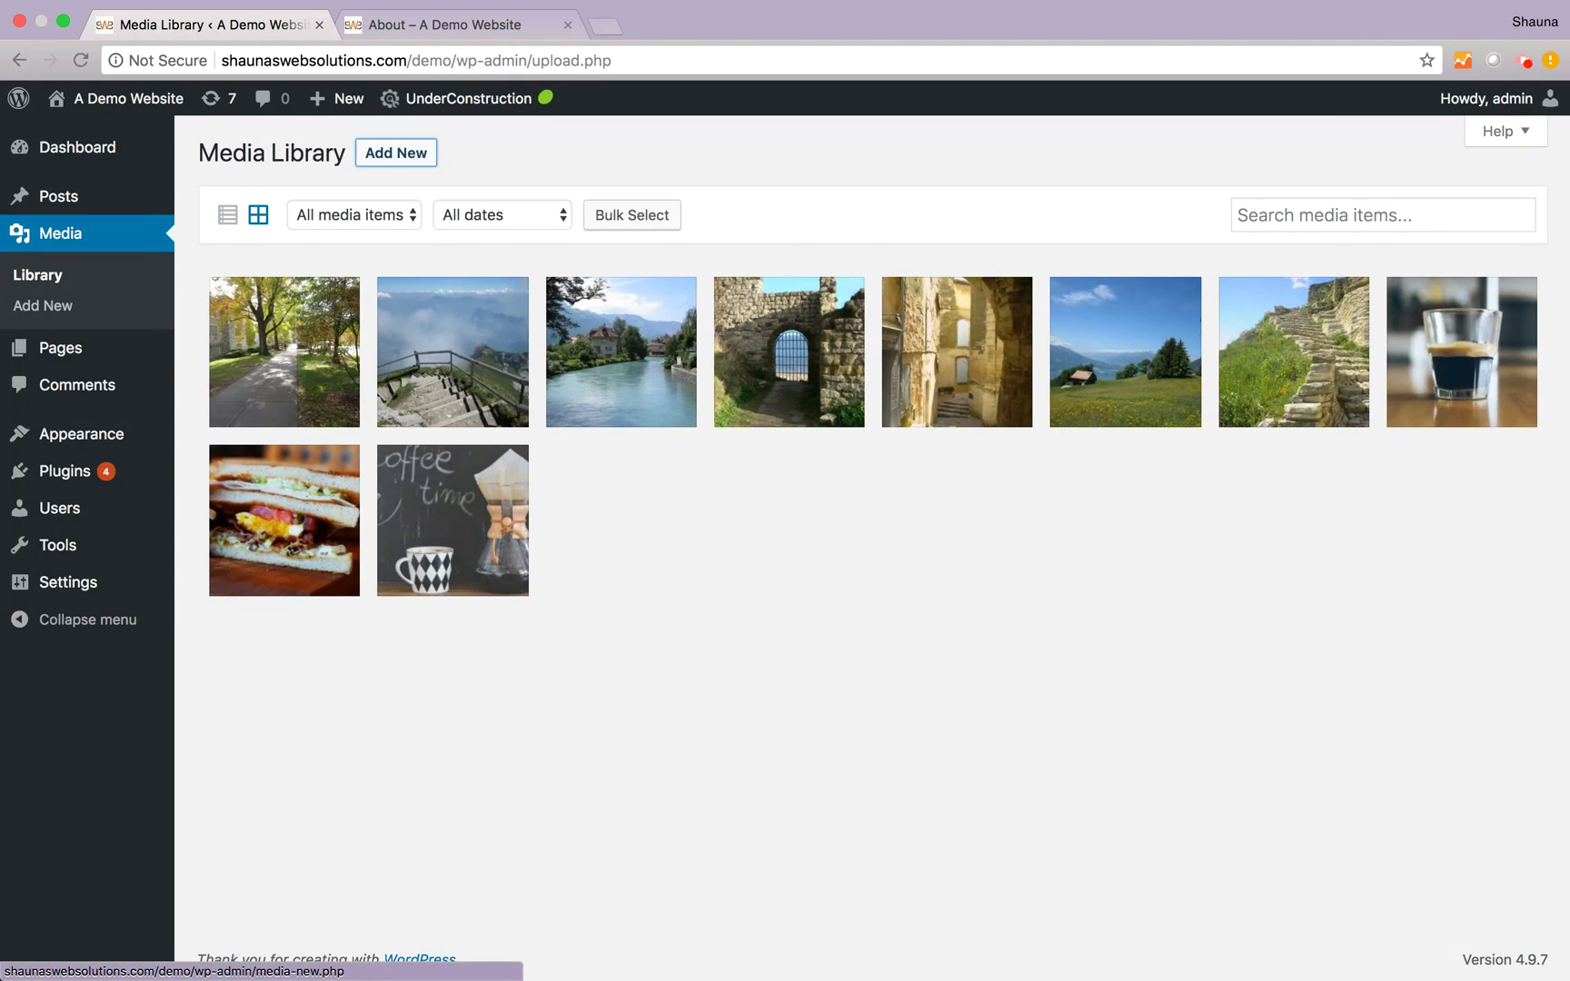
left_click_drag(701, 977, 703, 517)
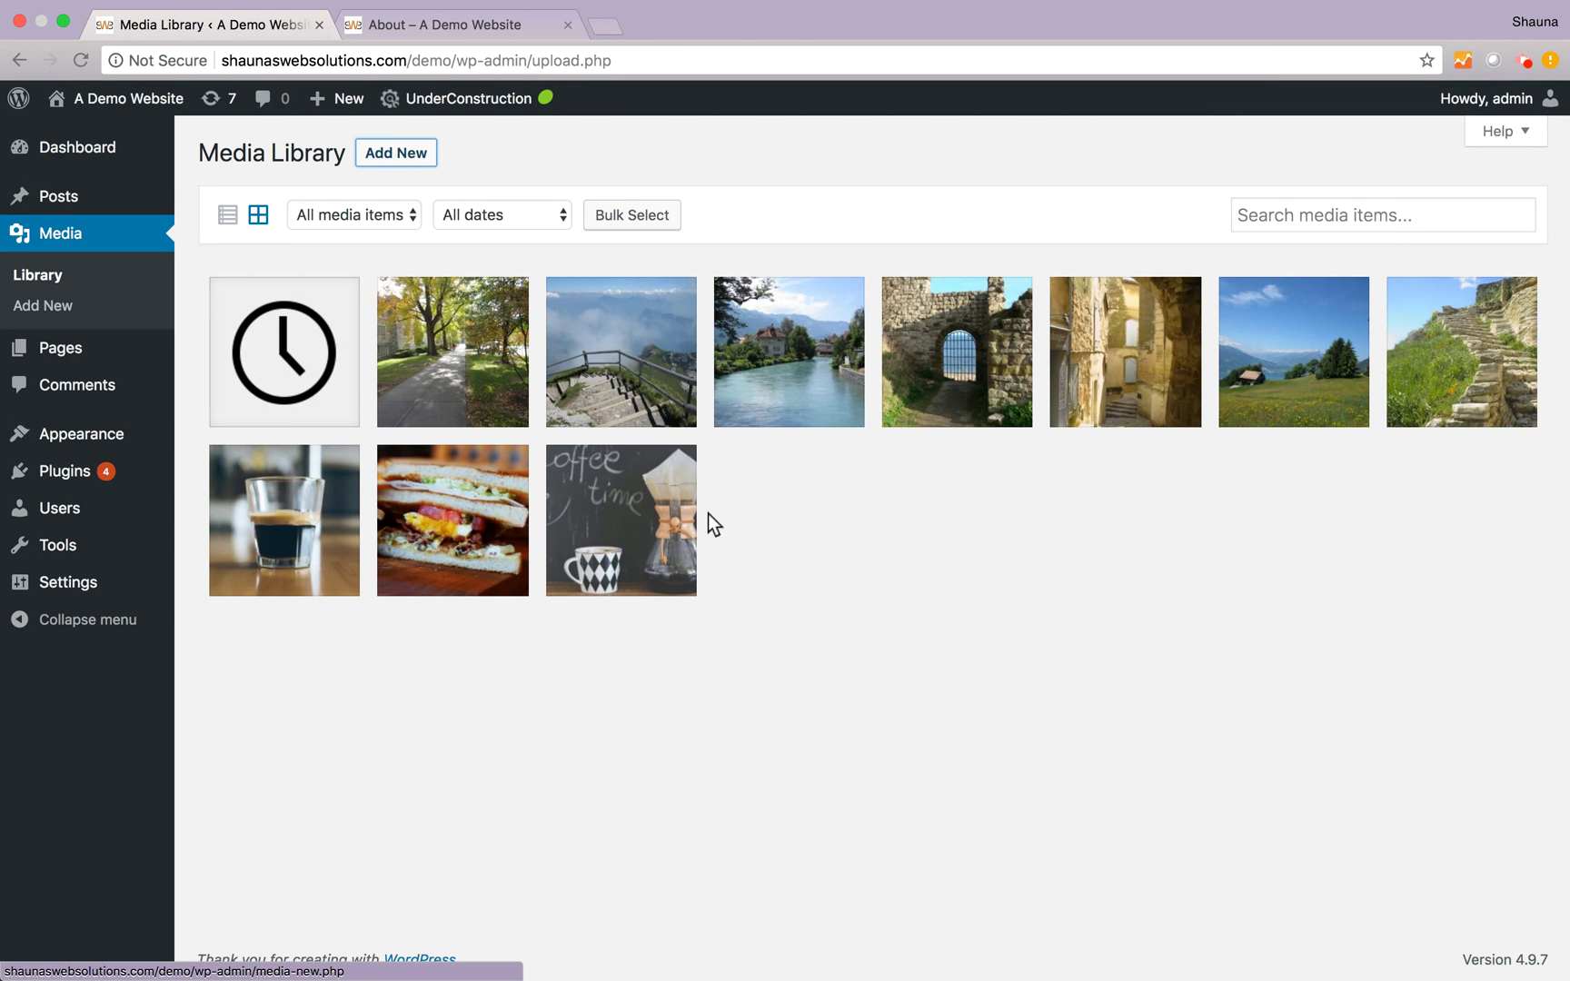
left_click(652, 358)
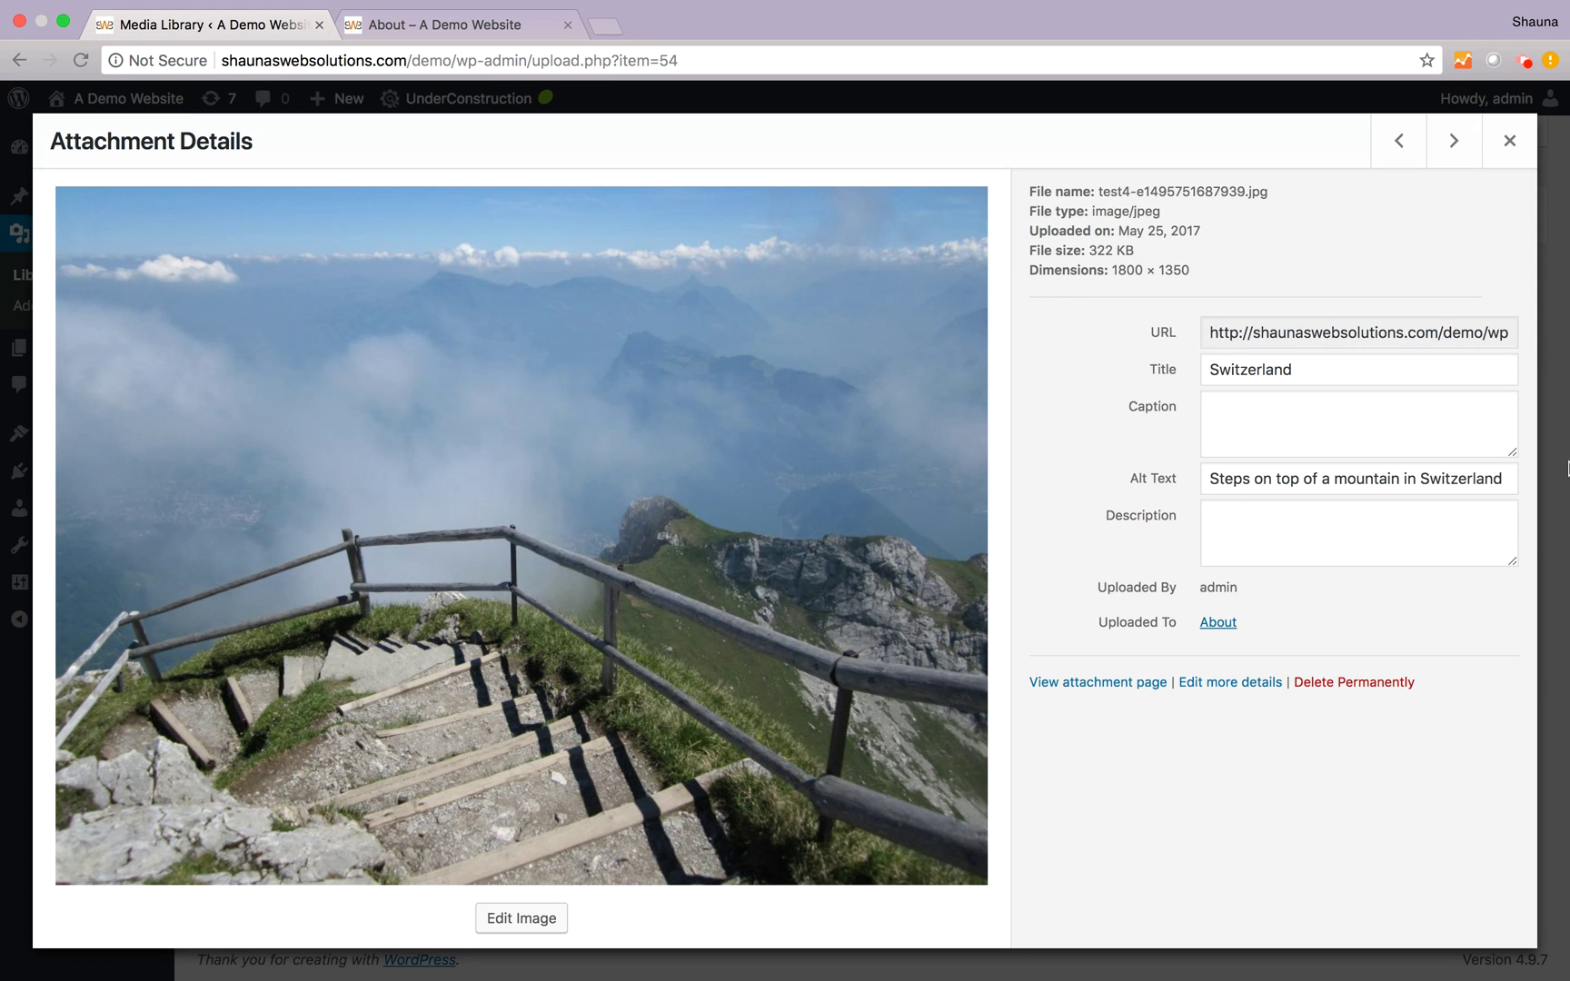
left_click(1161, 373)
left_click(1167, 481)
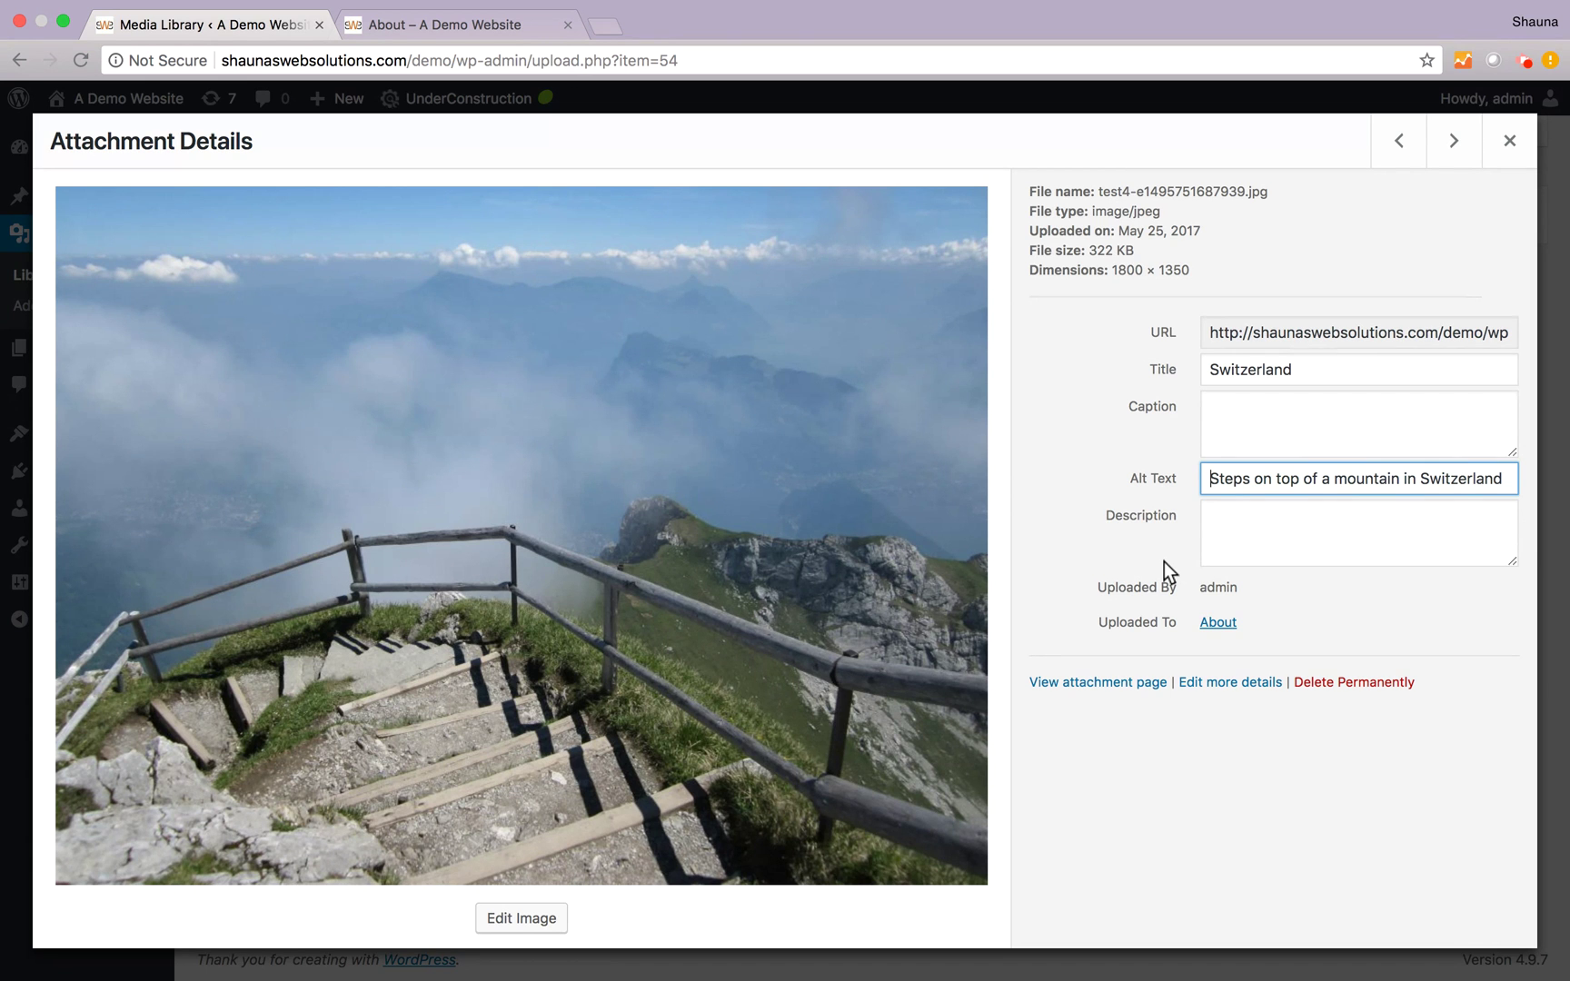
left_click(1507, 154)
mouse_move(69, 214)
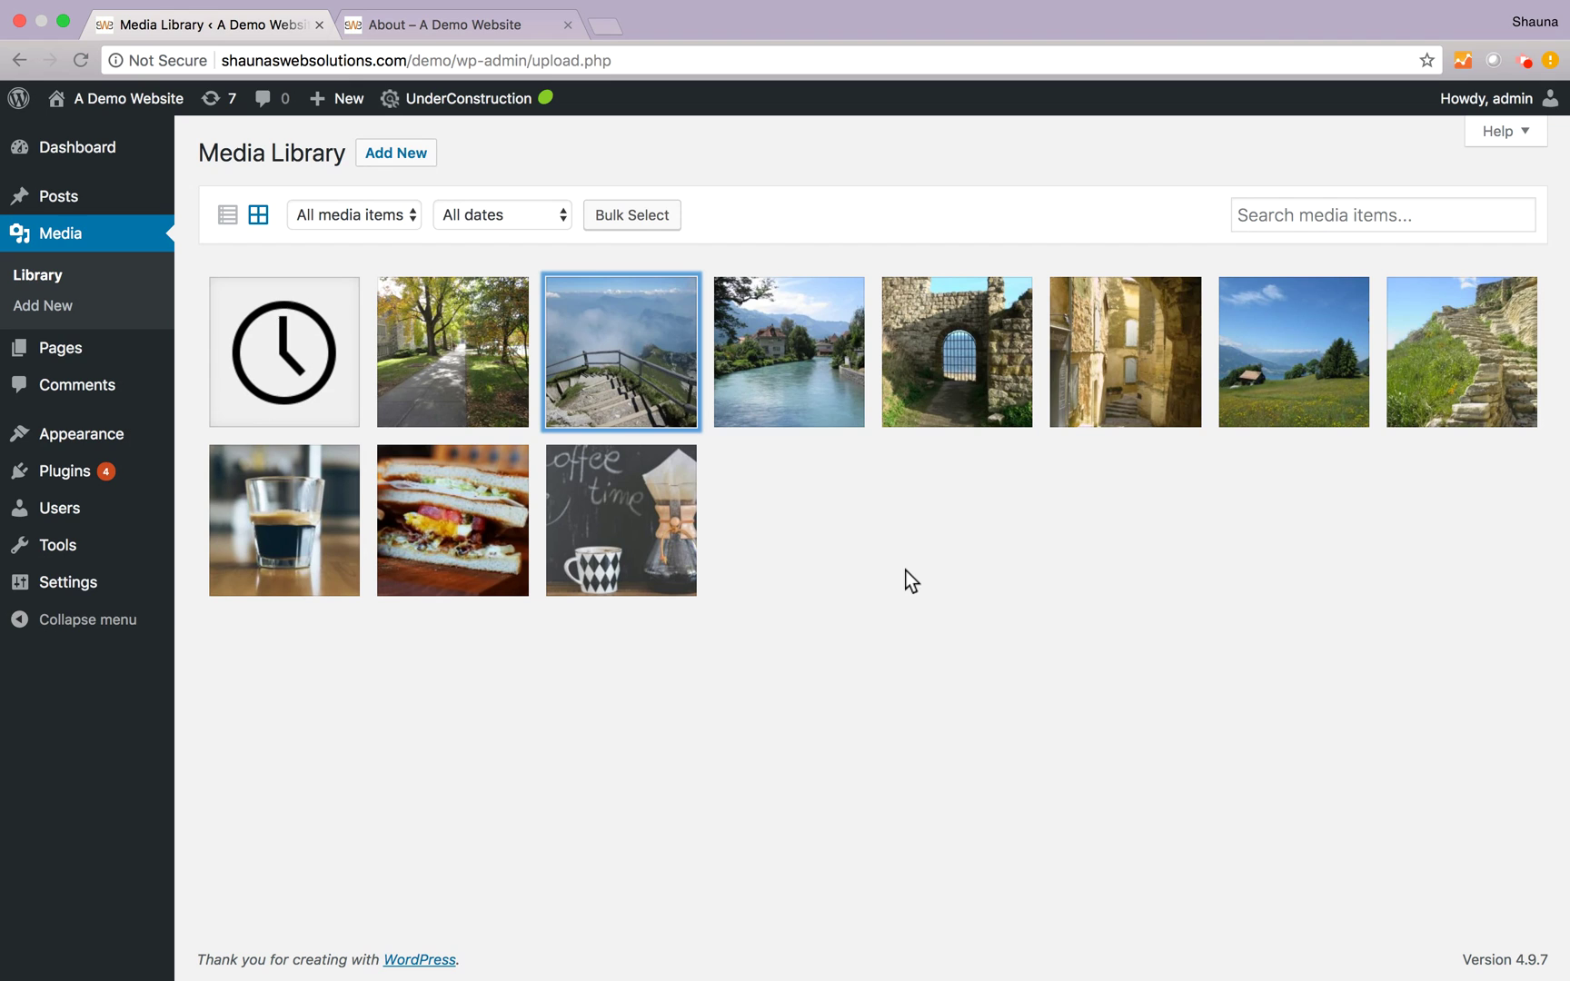
Open Media Settings to check the thumbnail 150×150, medium 300×300 and large 1024×1024 sizes.
mouse_move(95, 586)
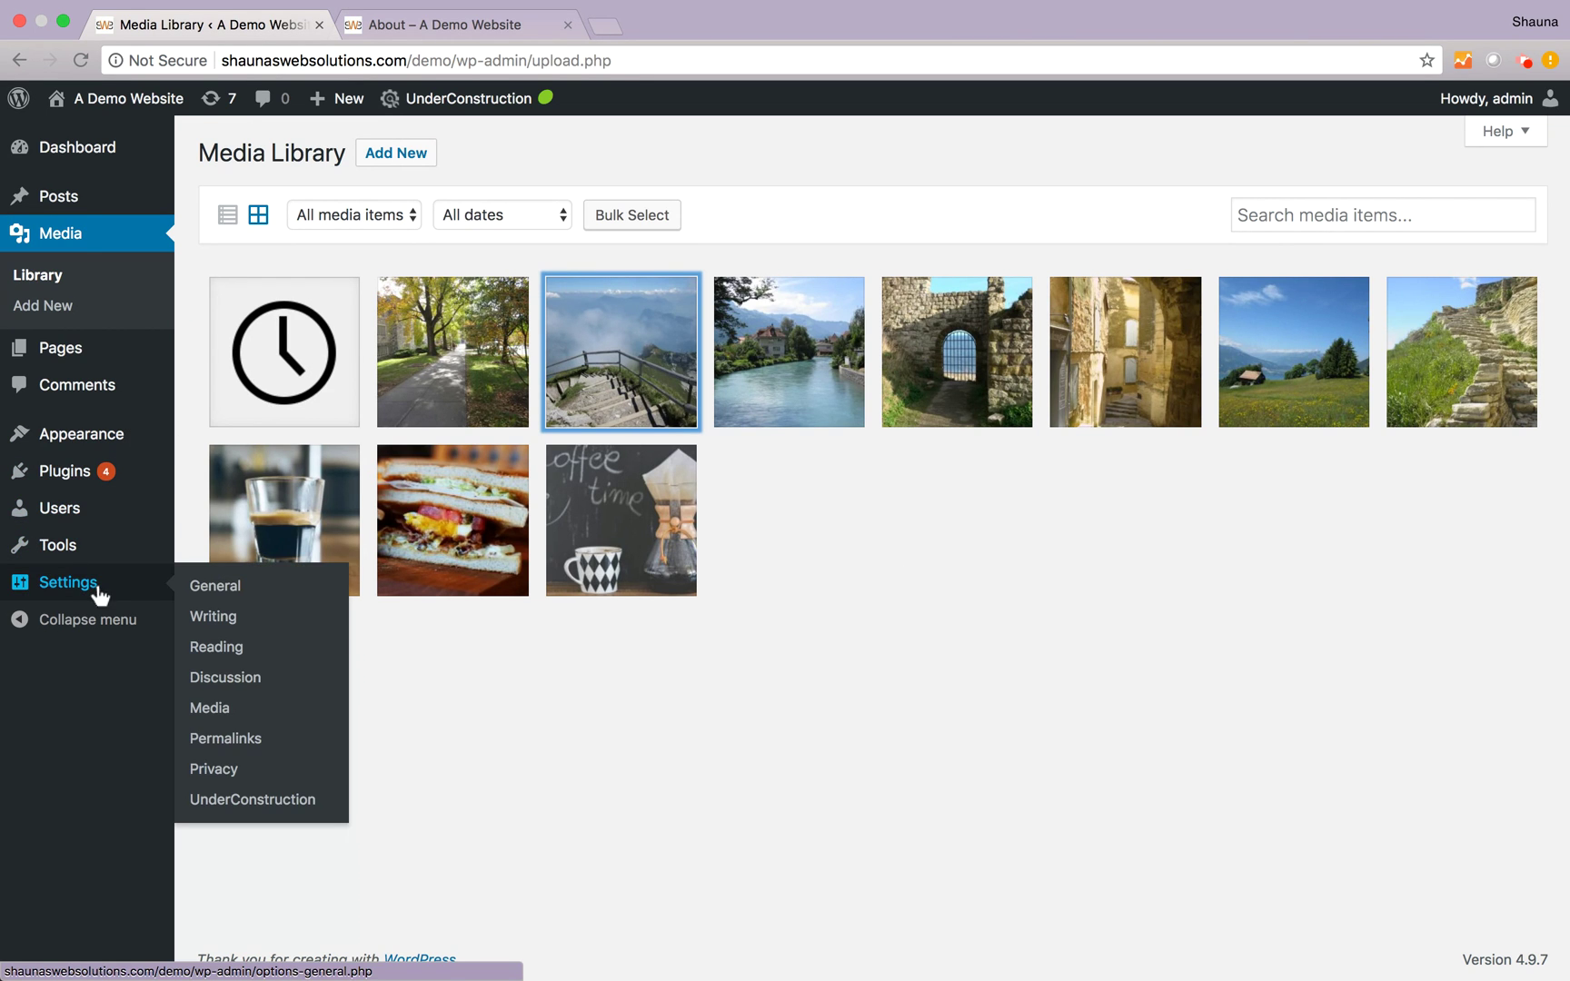
left_click(216, 716)
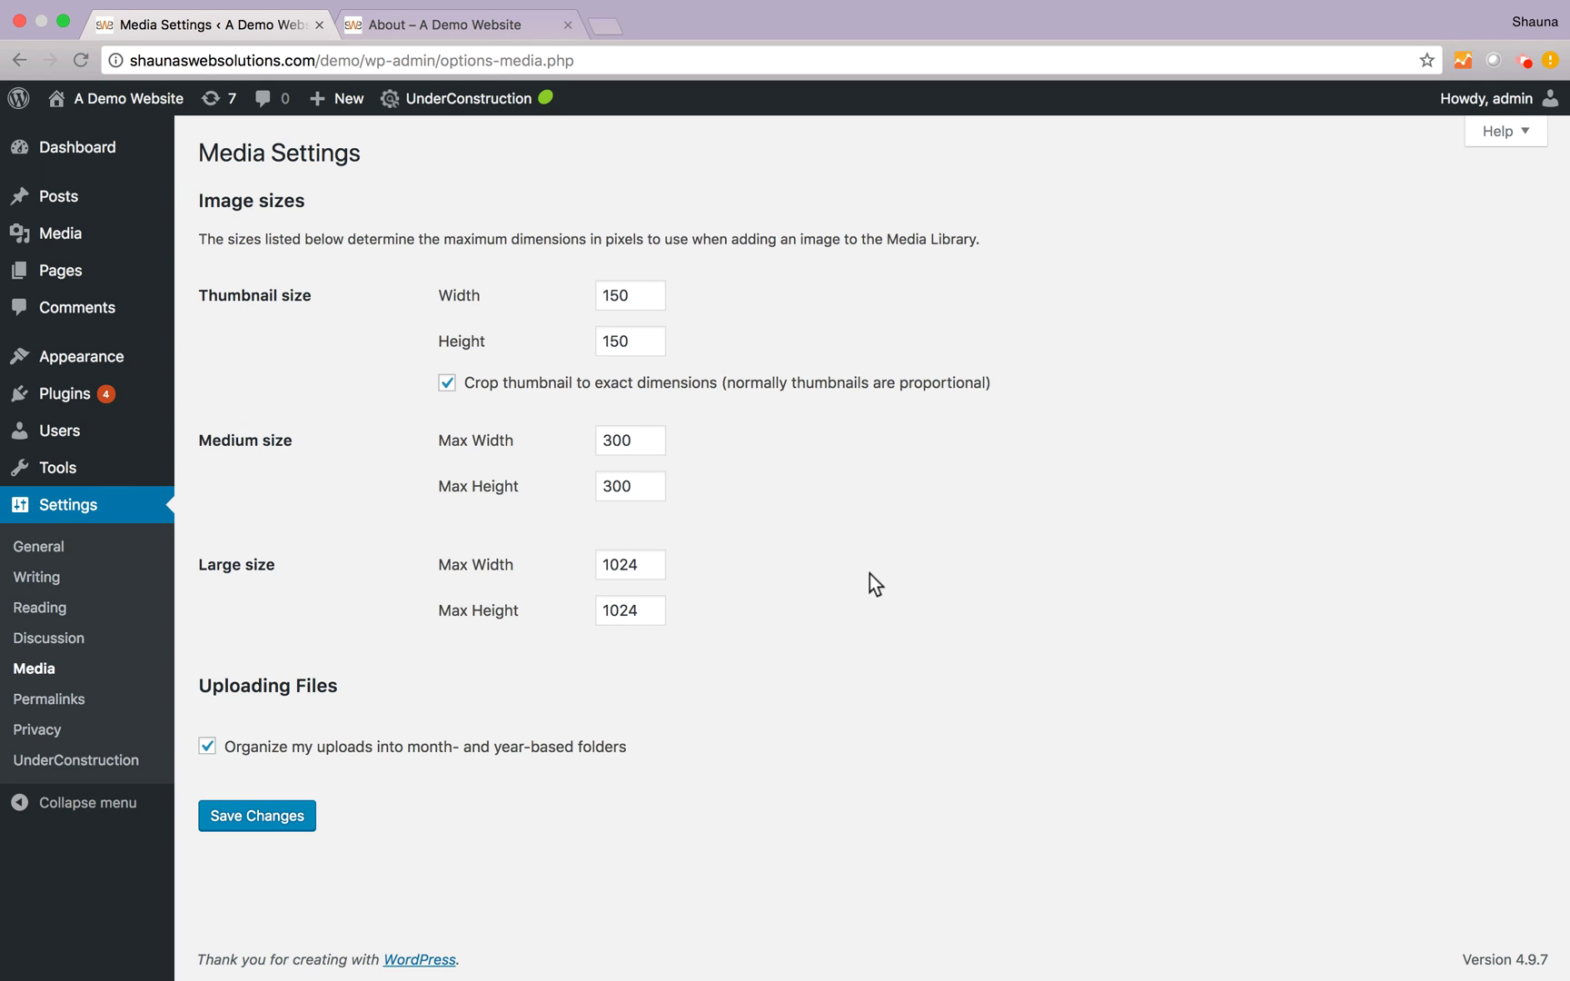
Edit the About page and open Add Media with the cursor before the first paragraph.
left_click(82, 273)
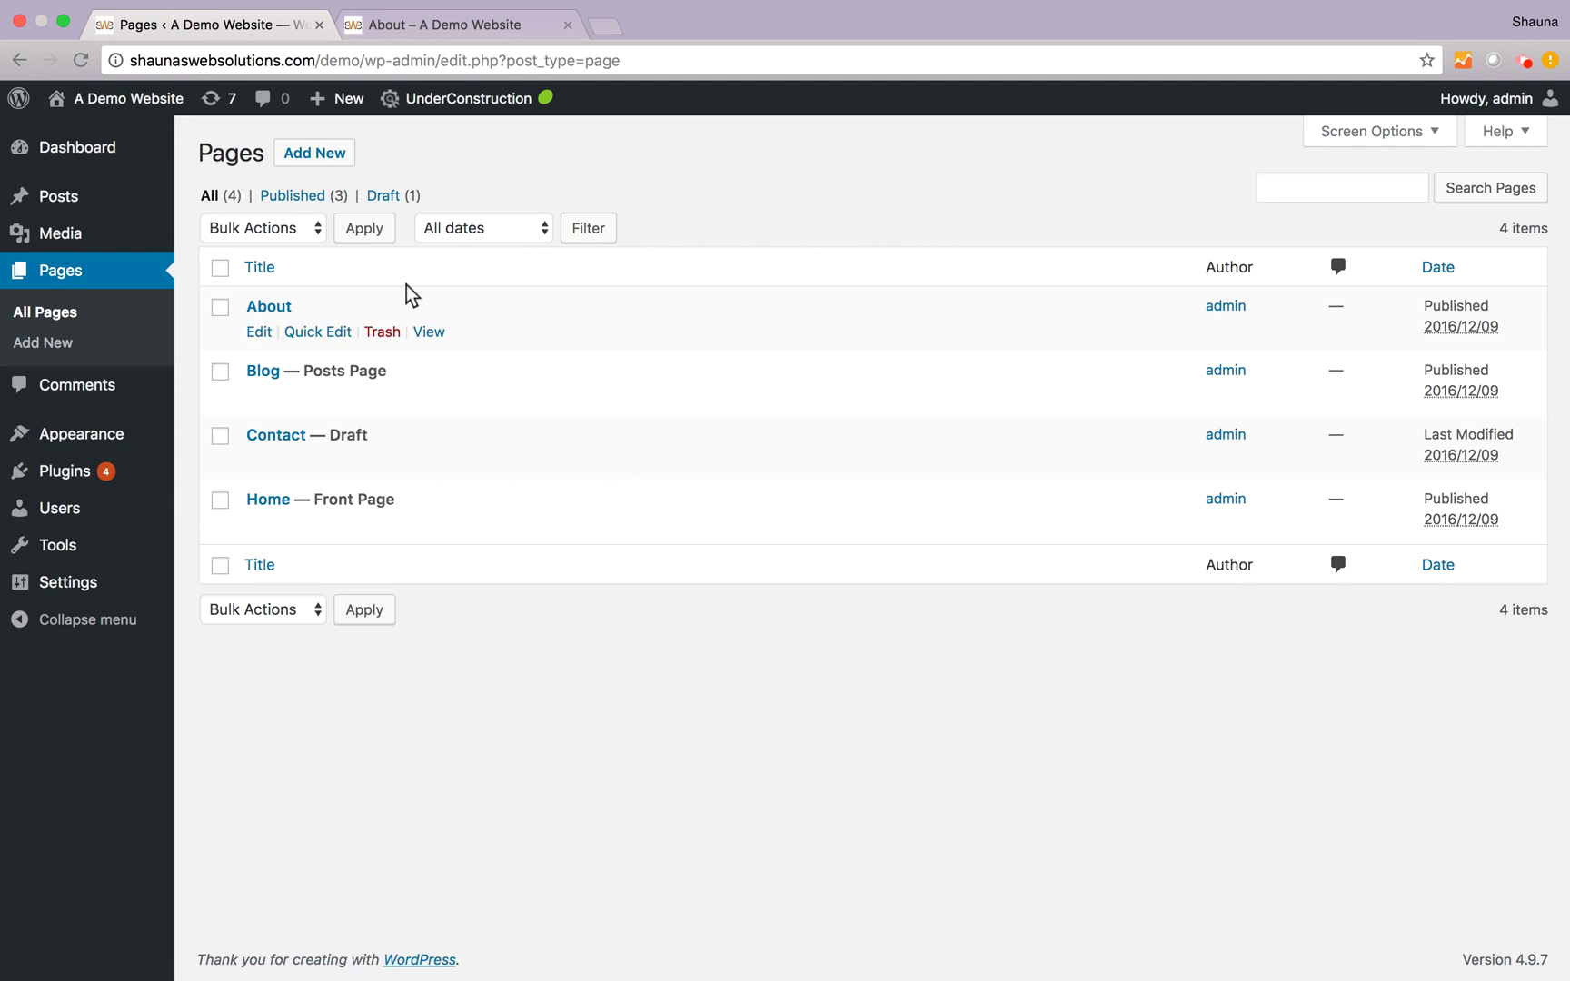
left_click(258, 332)
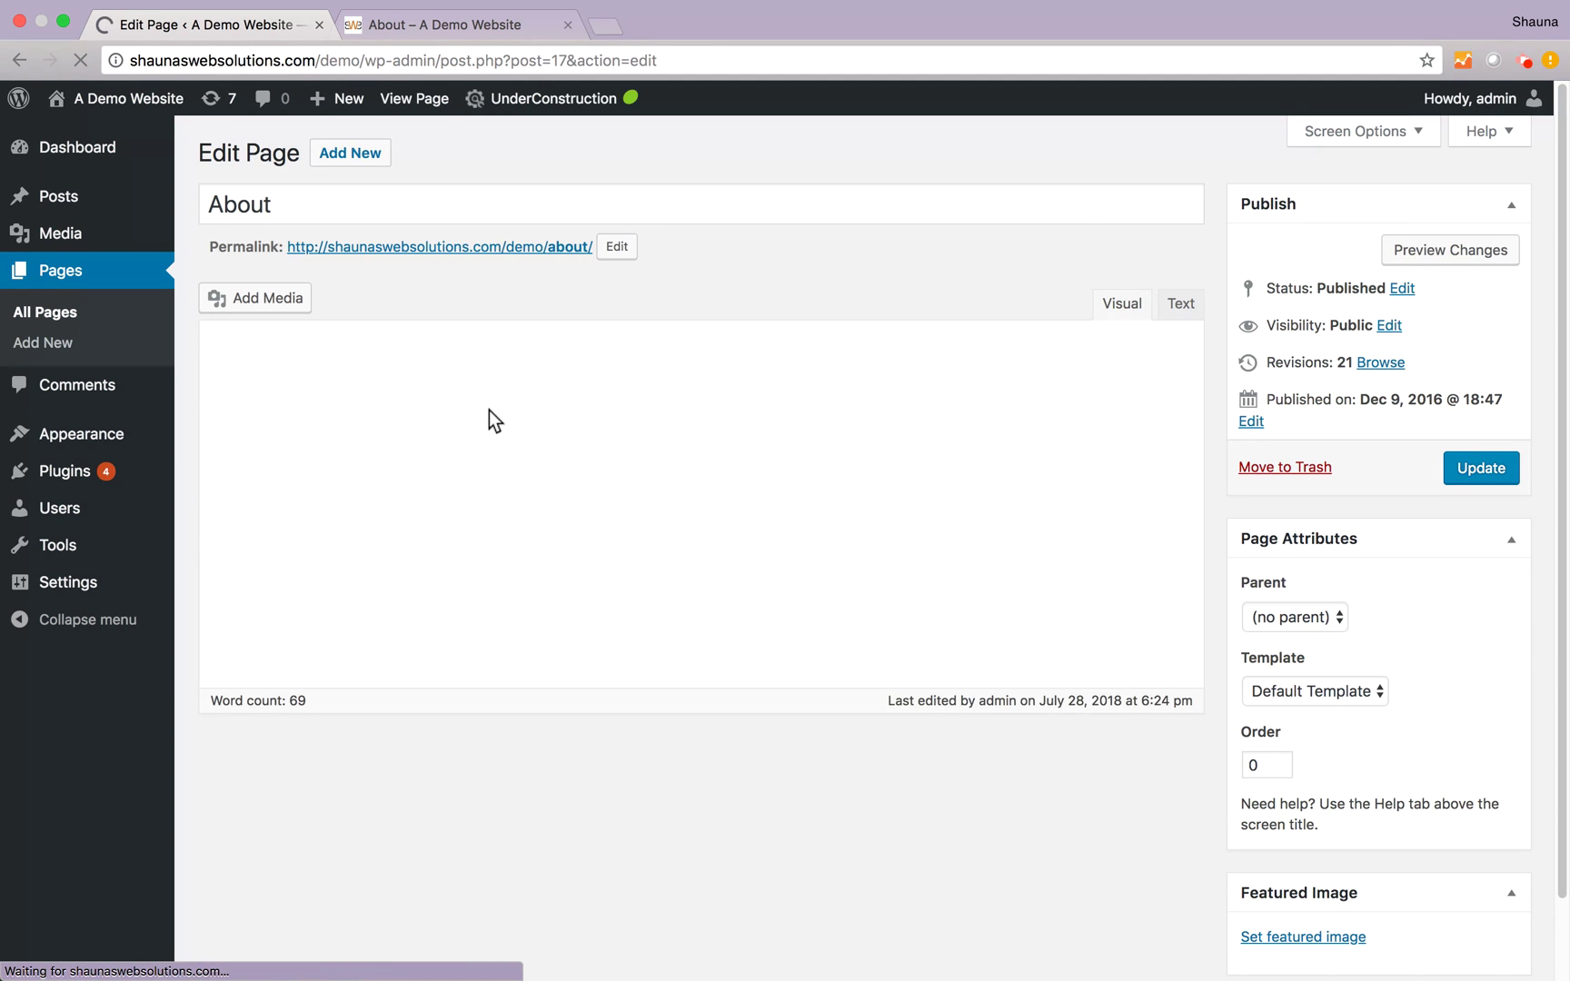
left_click(1124, 309)
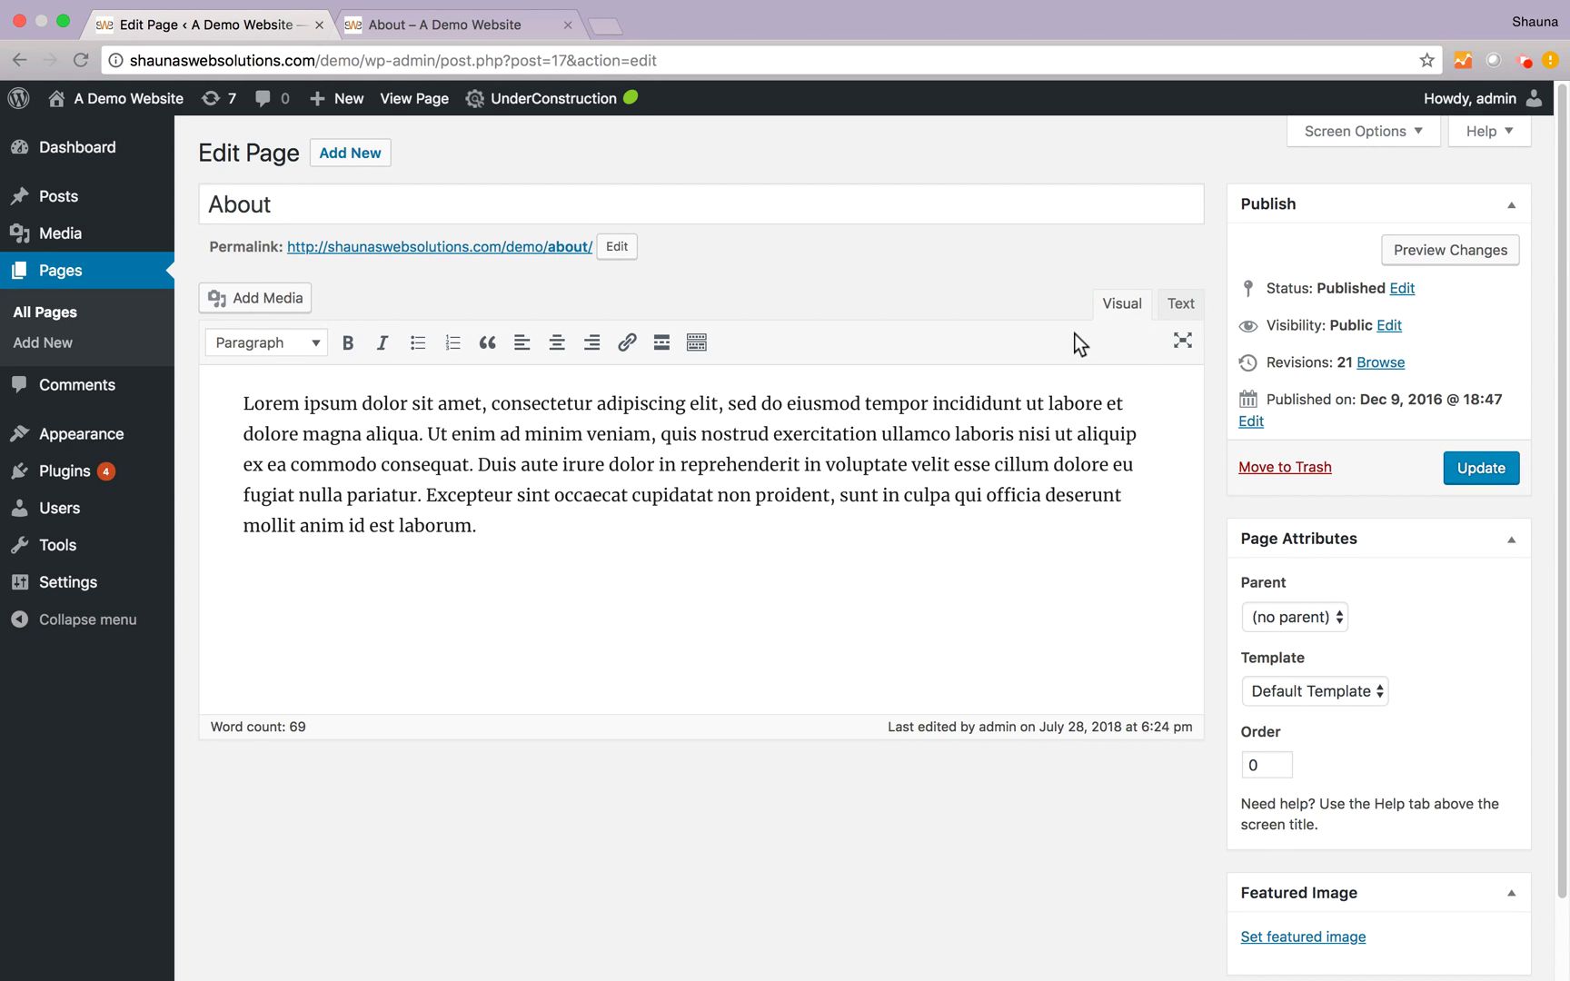
left_click(241, 406)
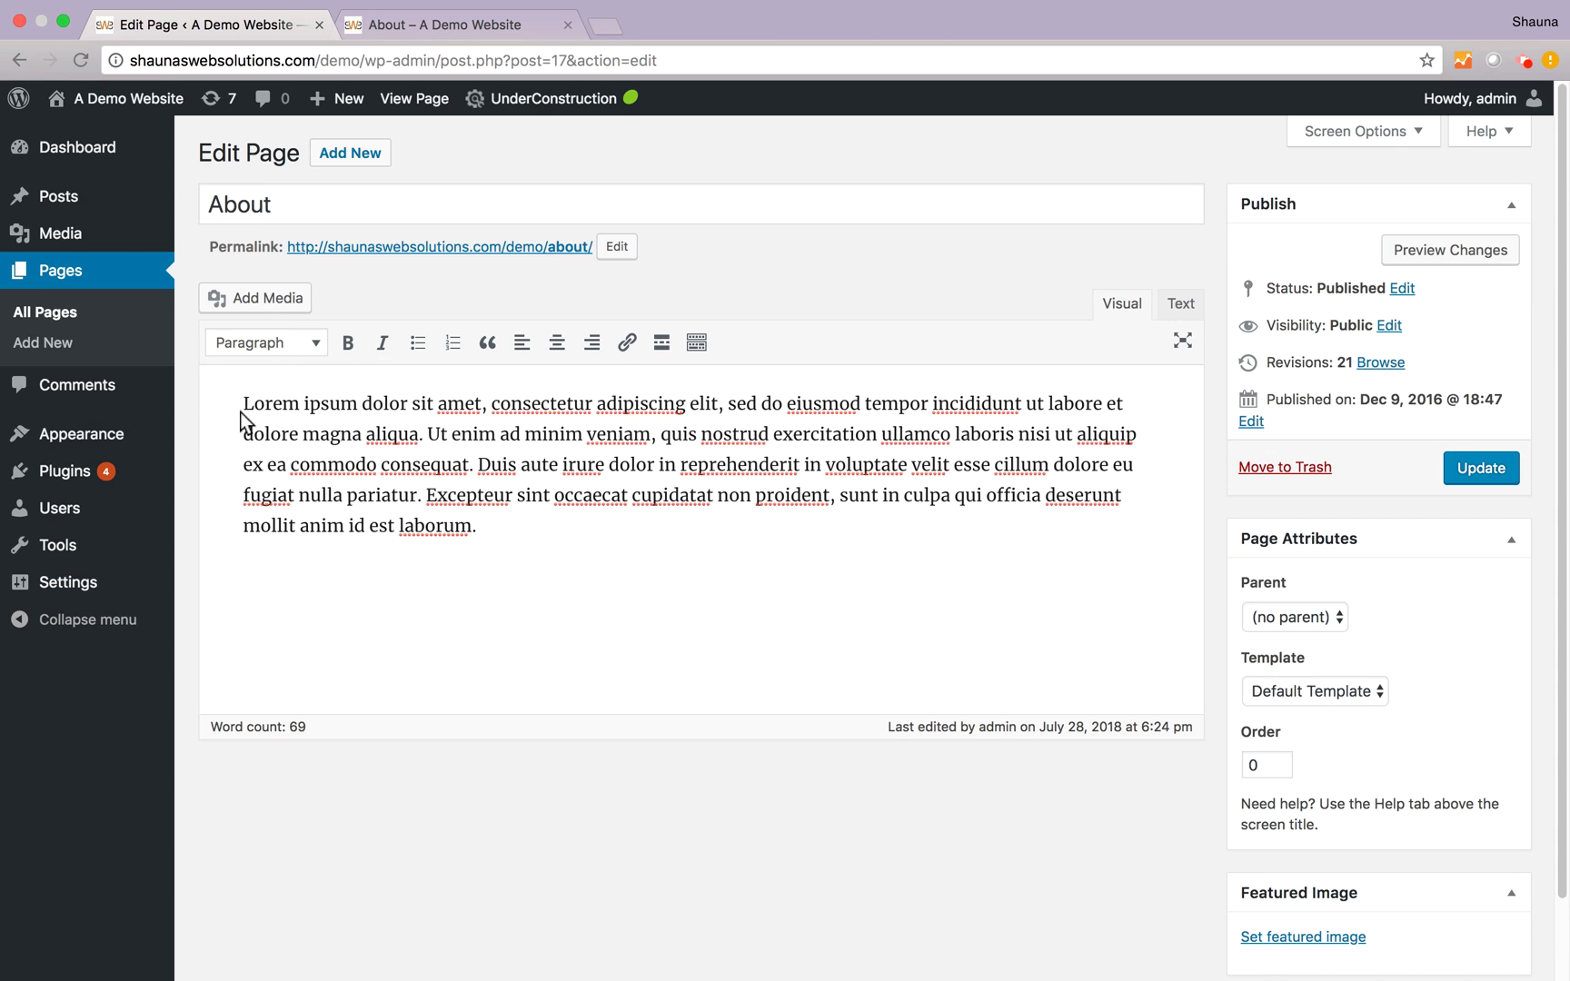
left_click(277, 299)
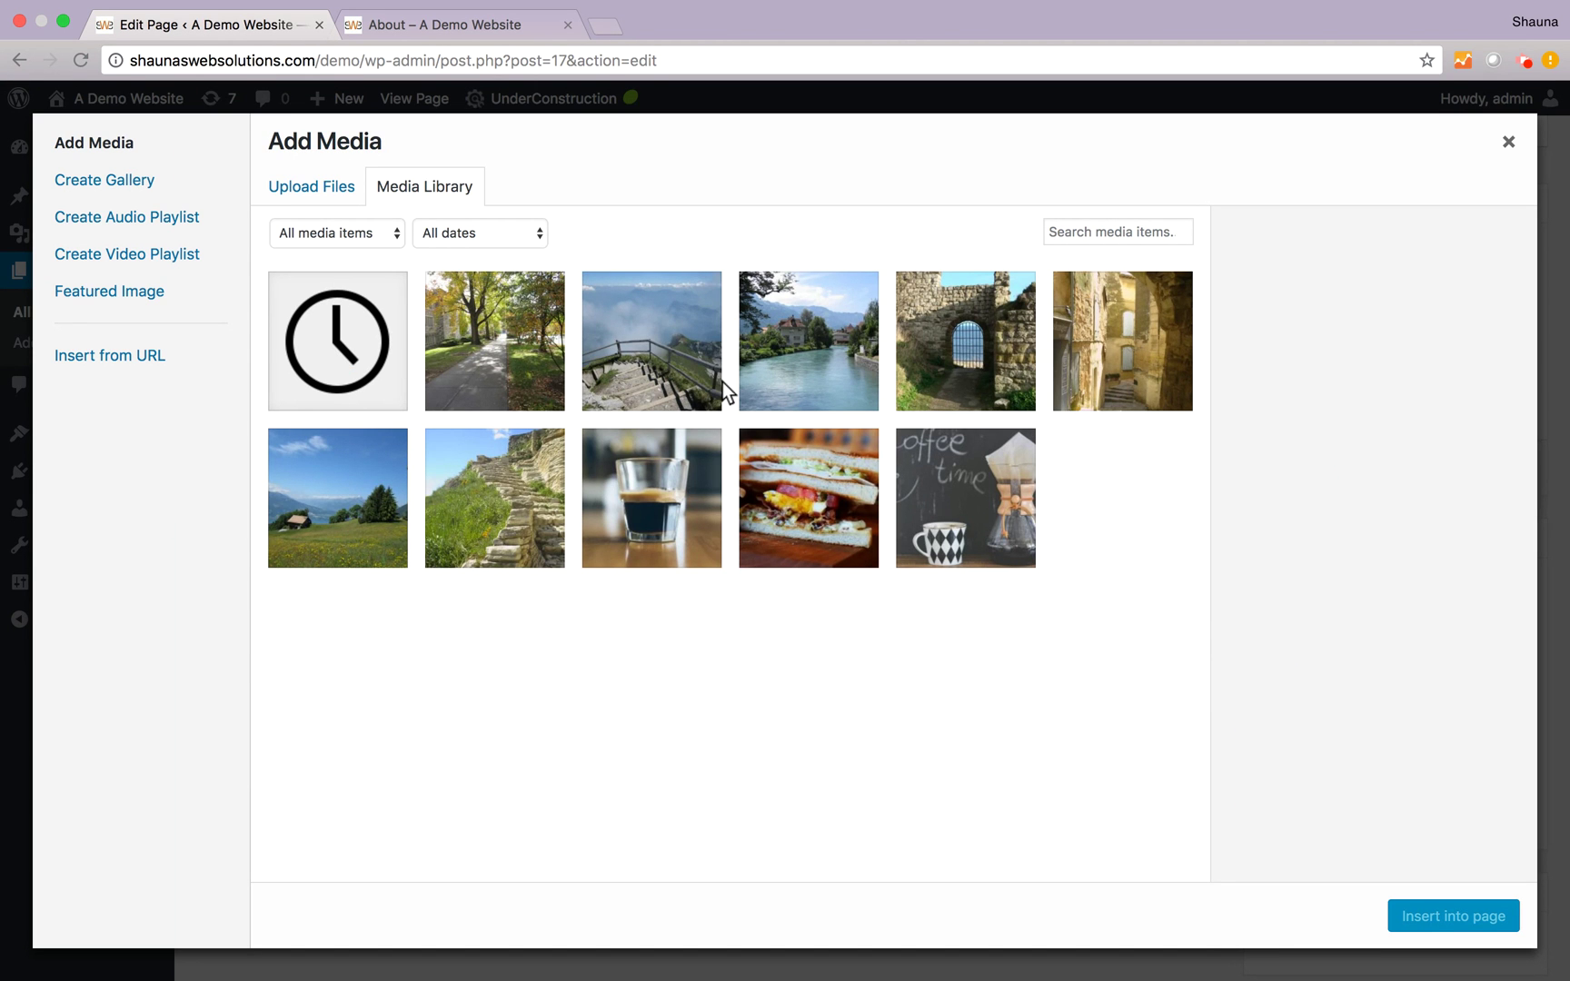
left_click(311, 188)
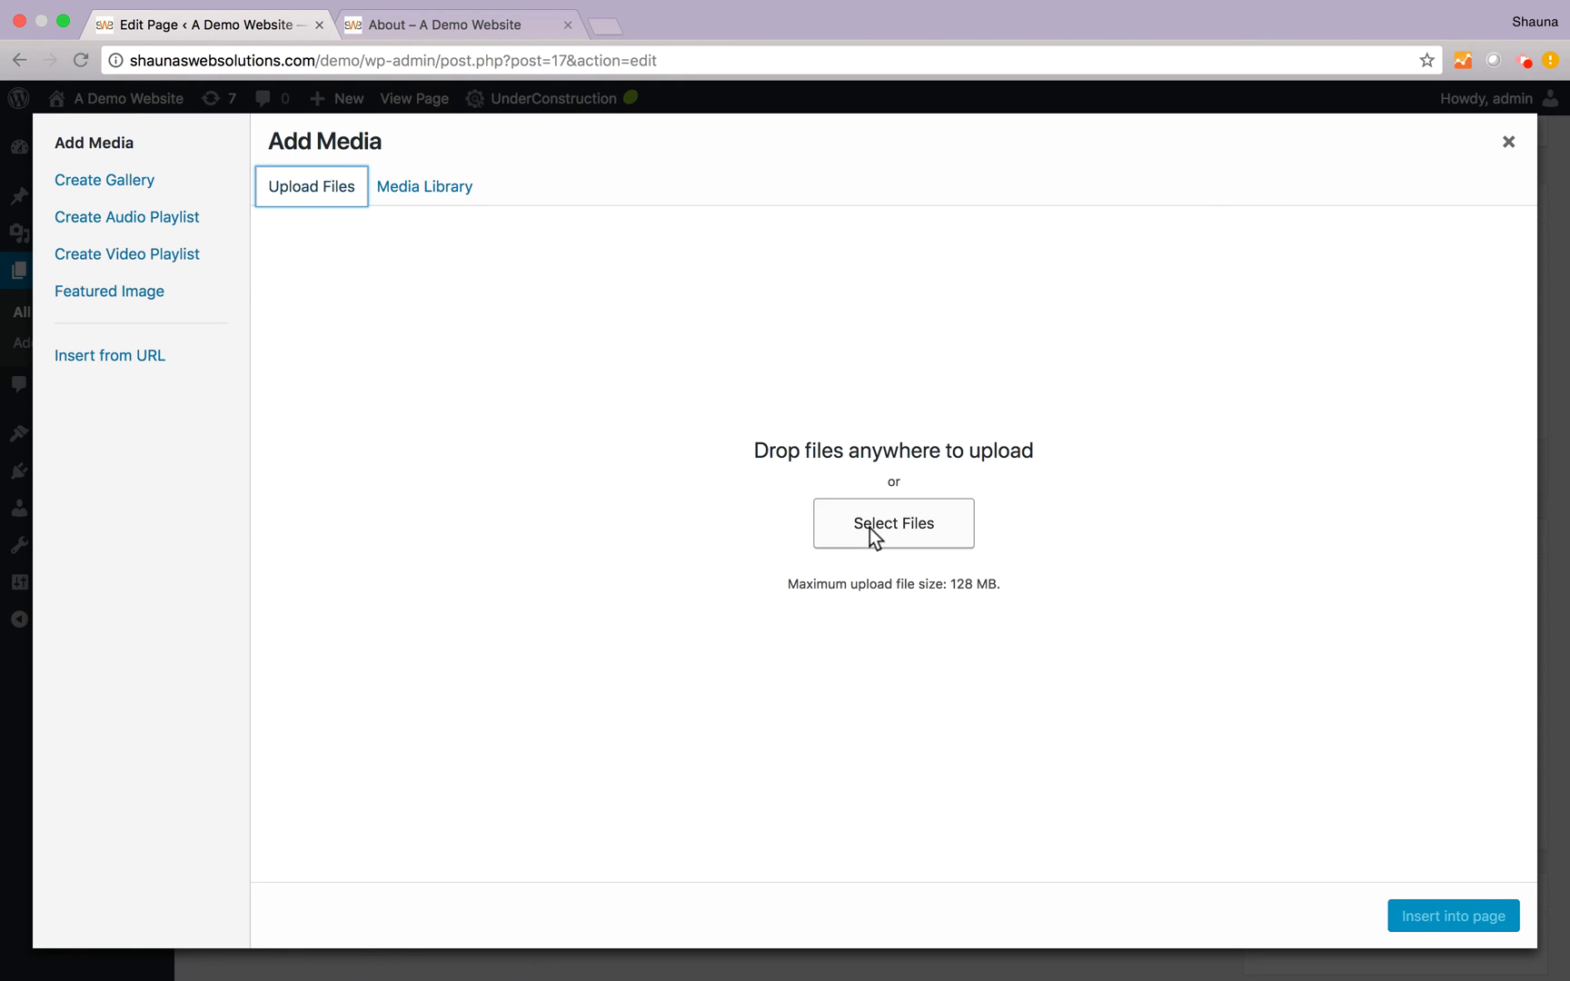
left_click(450, 186)
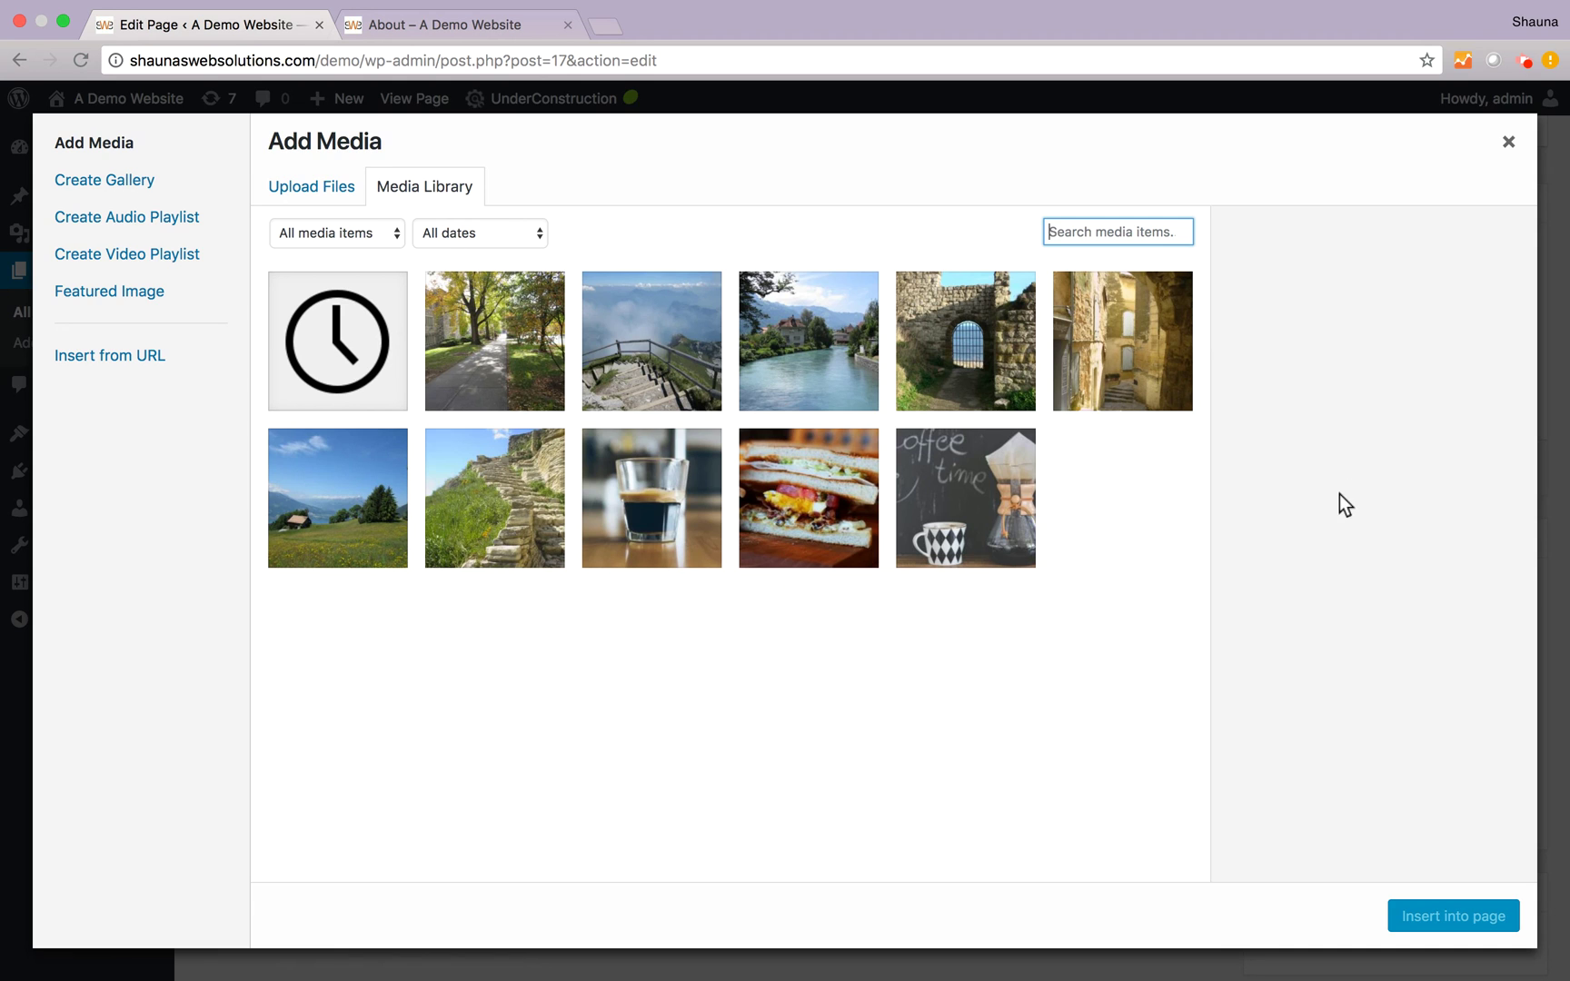
Choose the mountain-steps image with Left alignment, link None and Thumbnail 150 × 150 size.
left_click(670, 356)
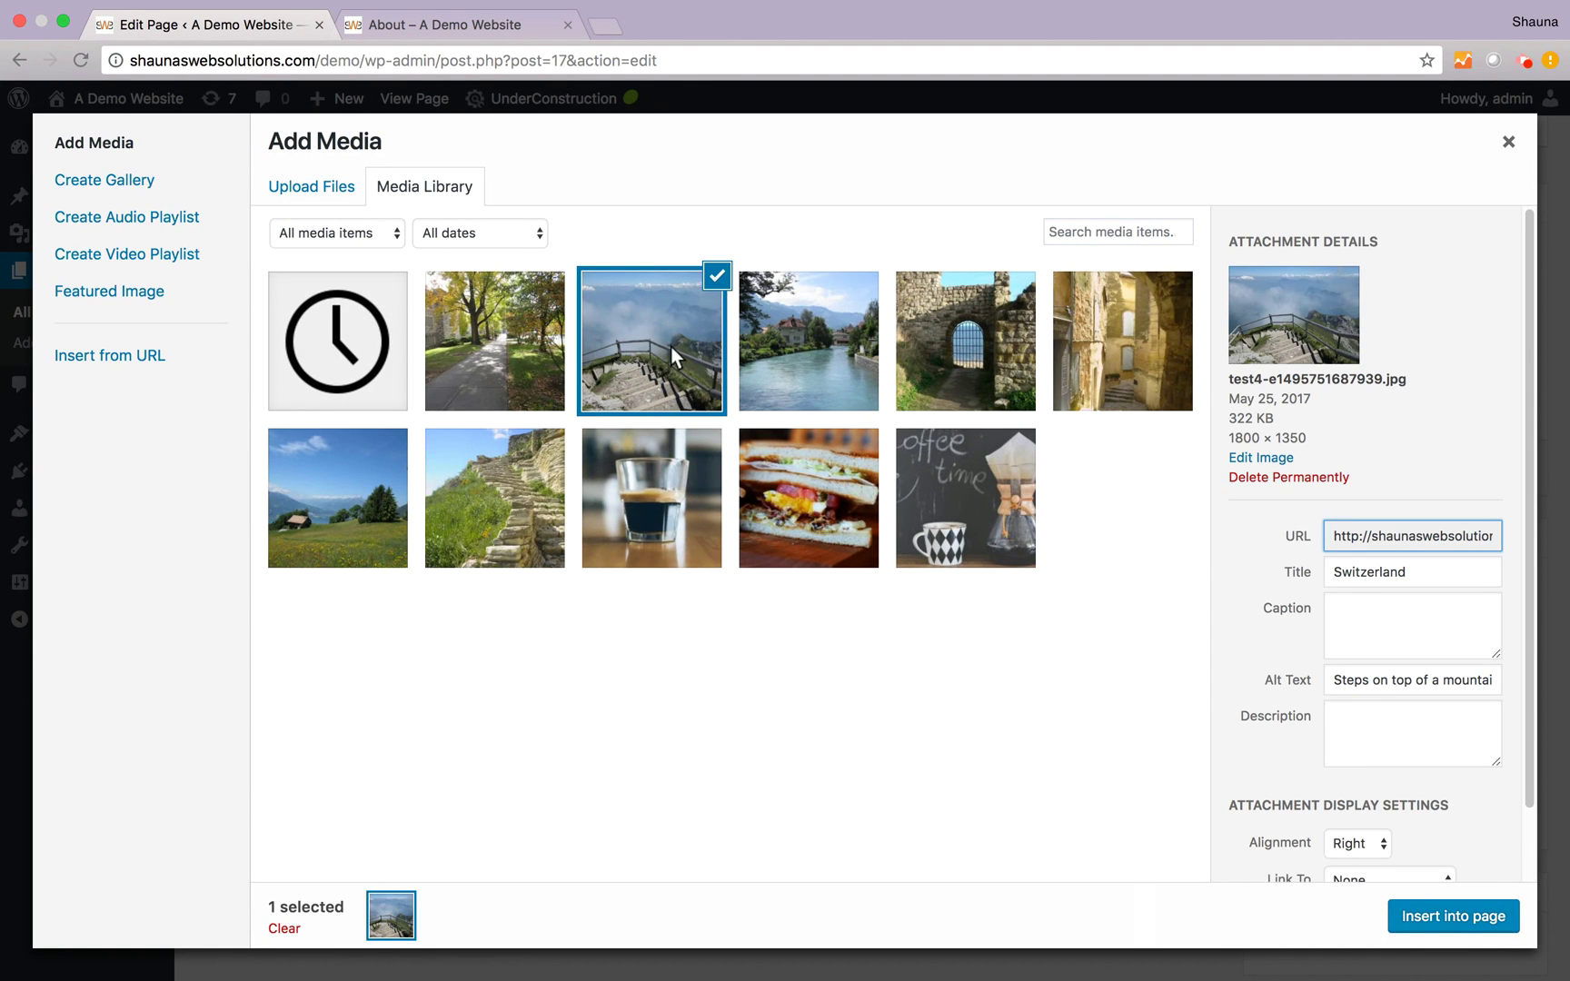
scroll(1376, 659, "down", 2)
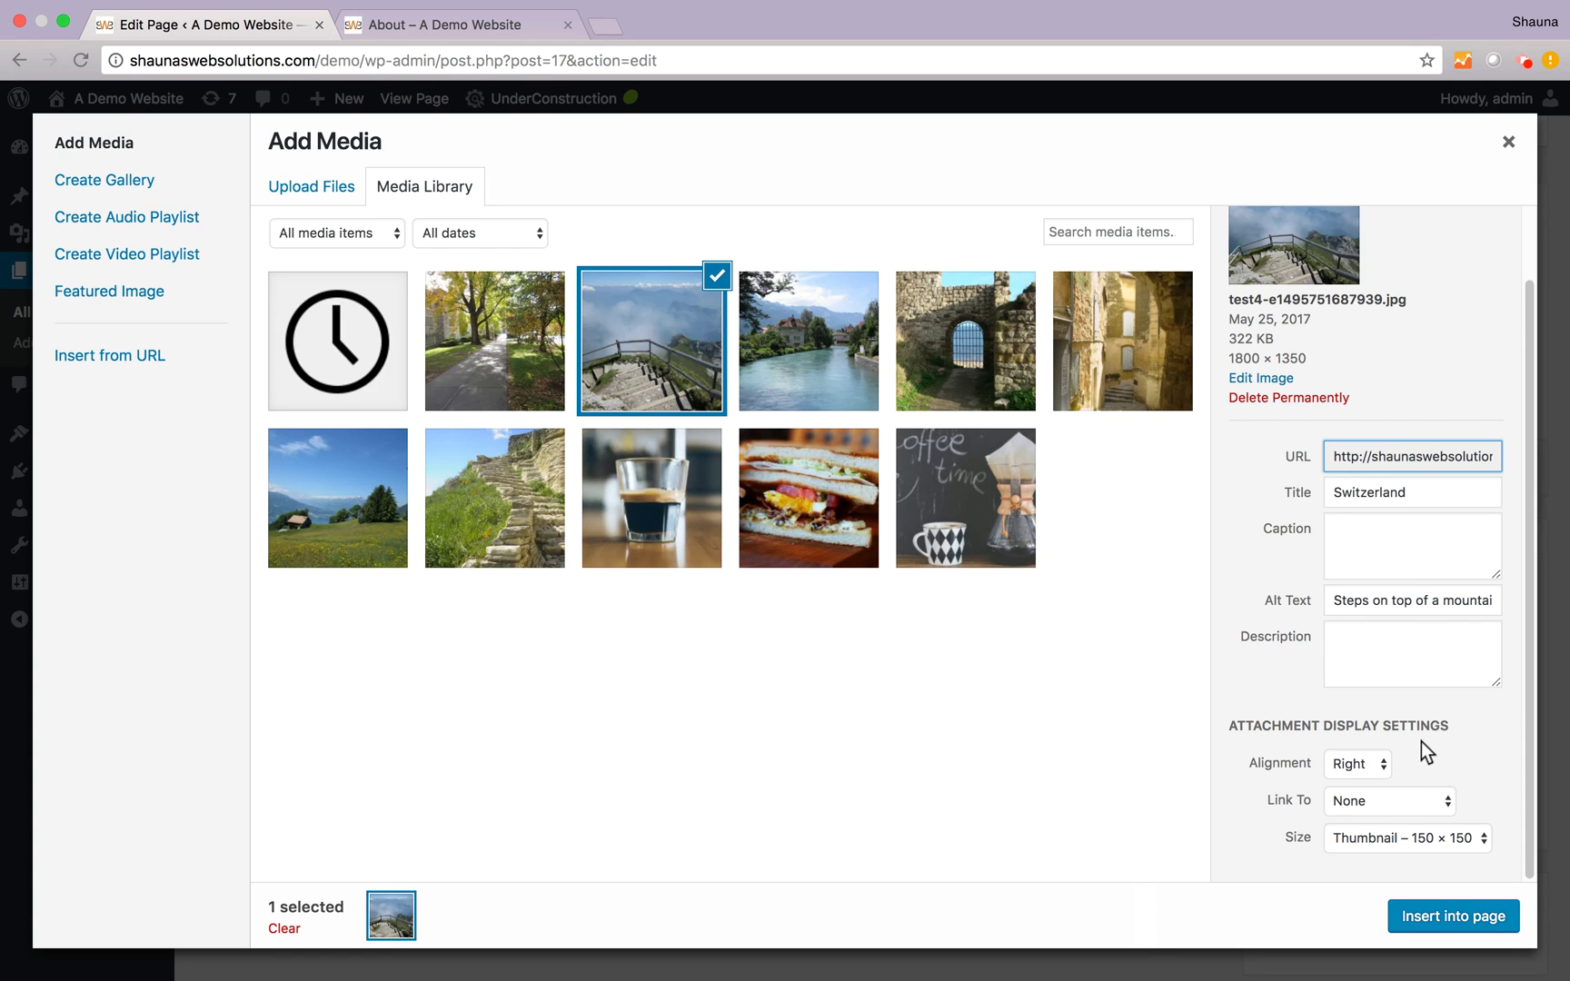
left_click(1387, 771)
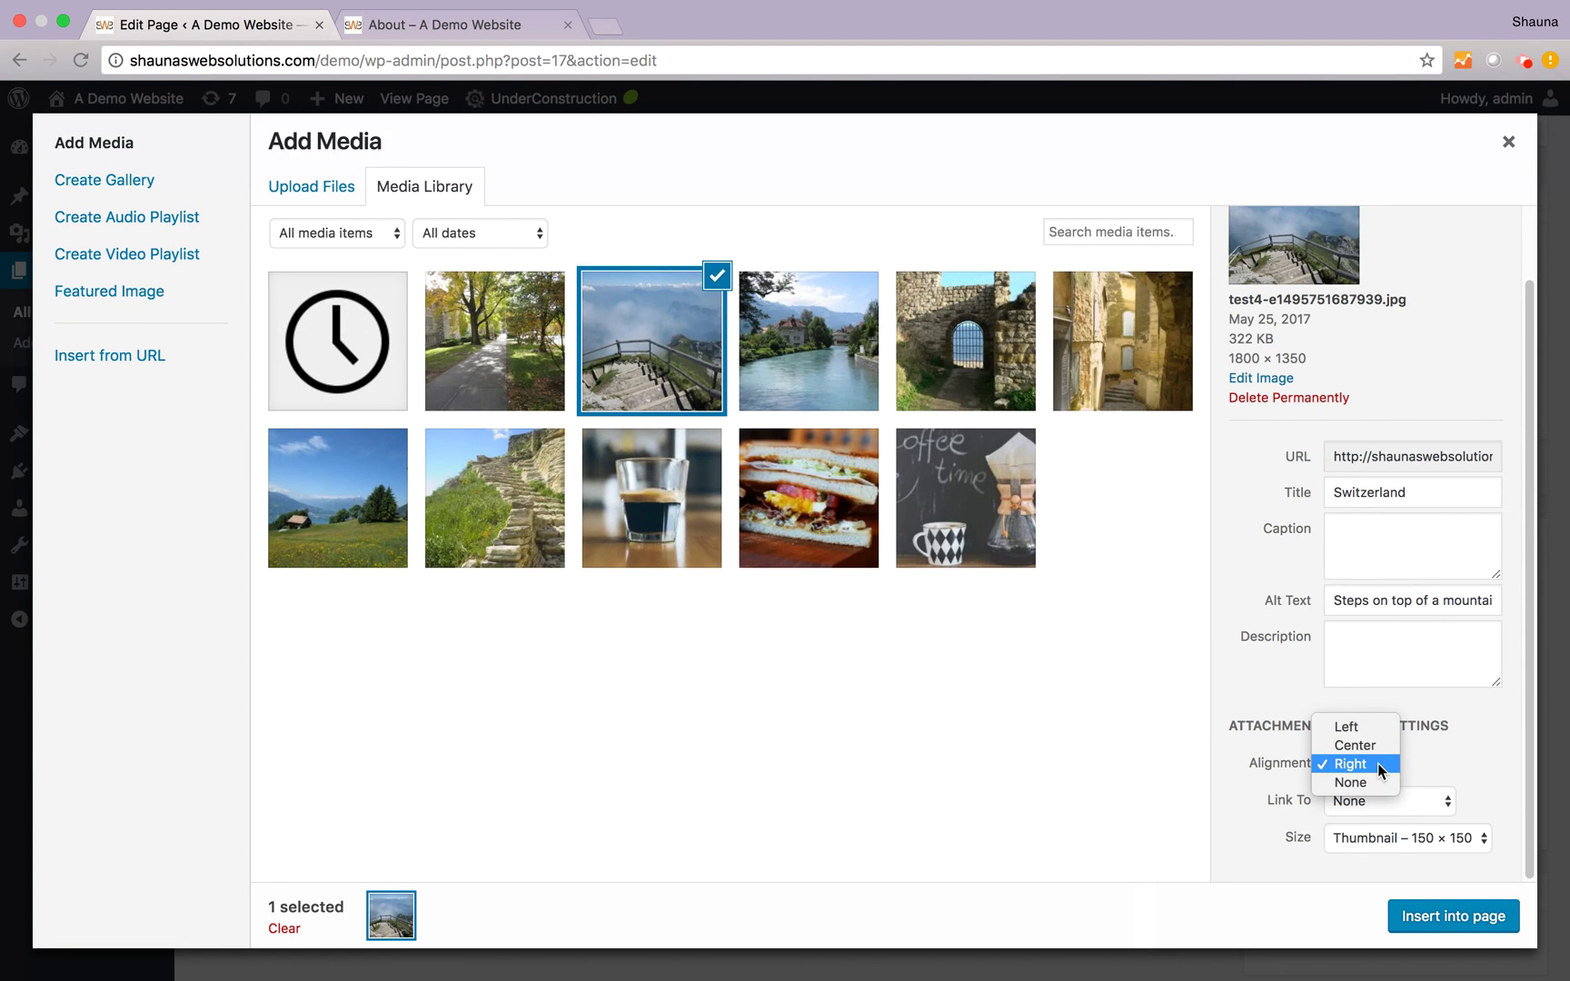
left_click(1365, 727)
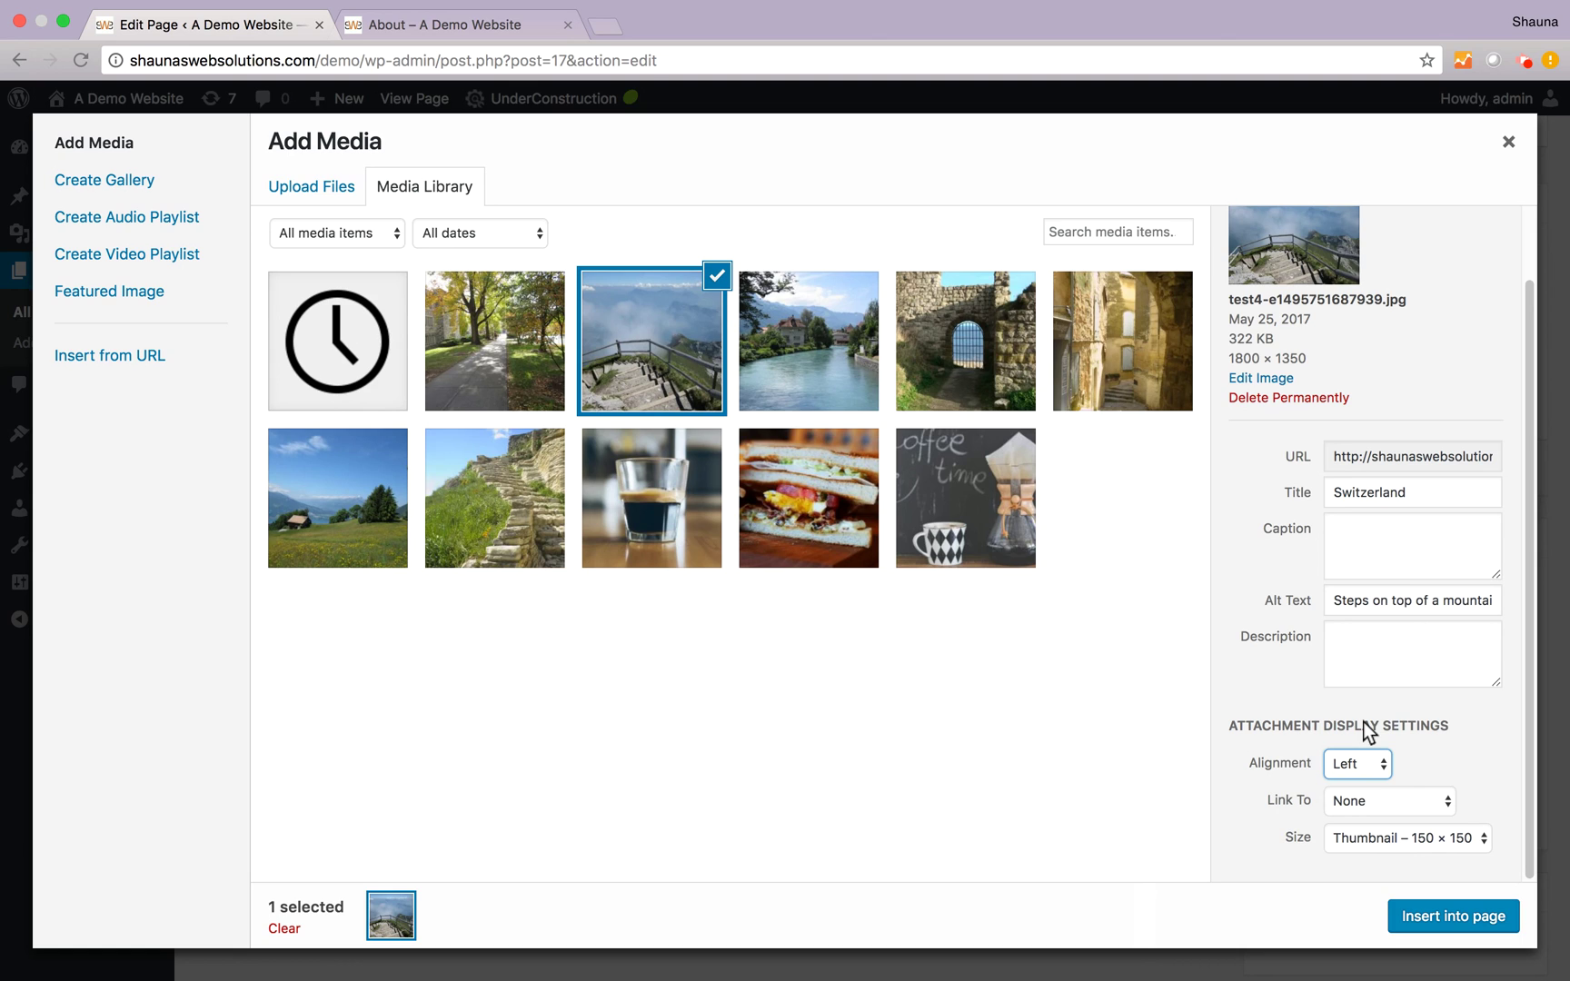
left_click(1409, 806)
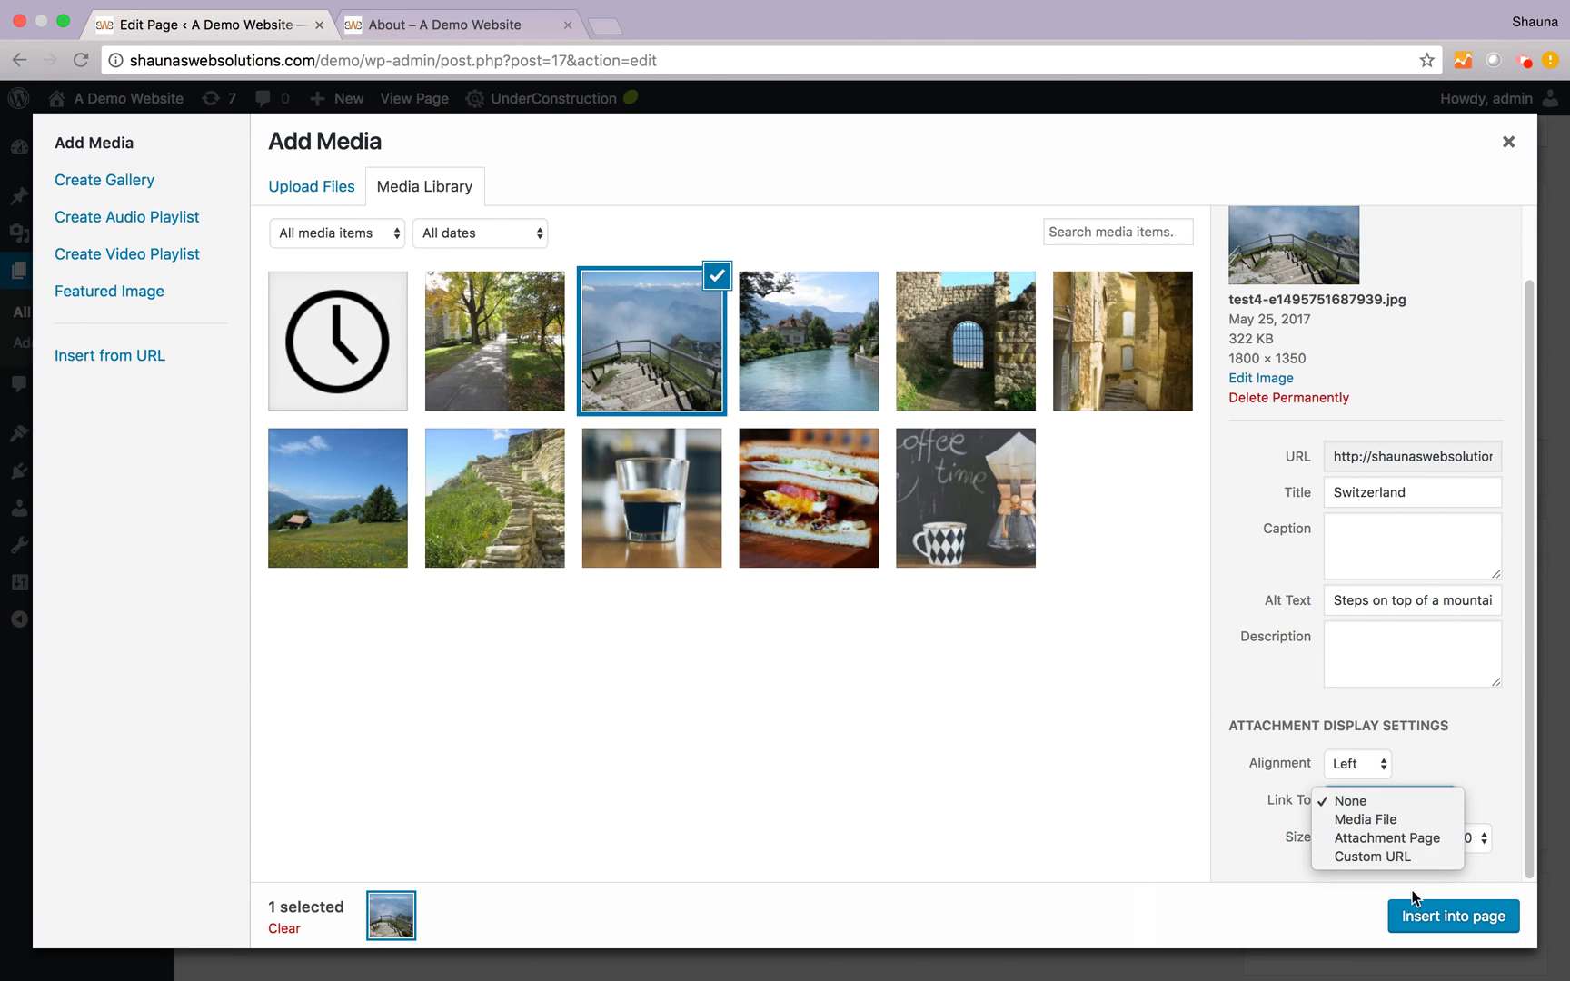
left_click(1410, 811)
left_click(1449, 845)
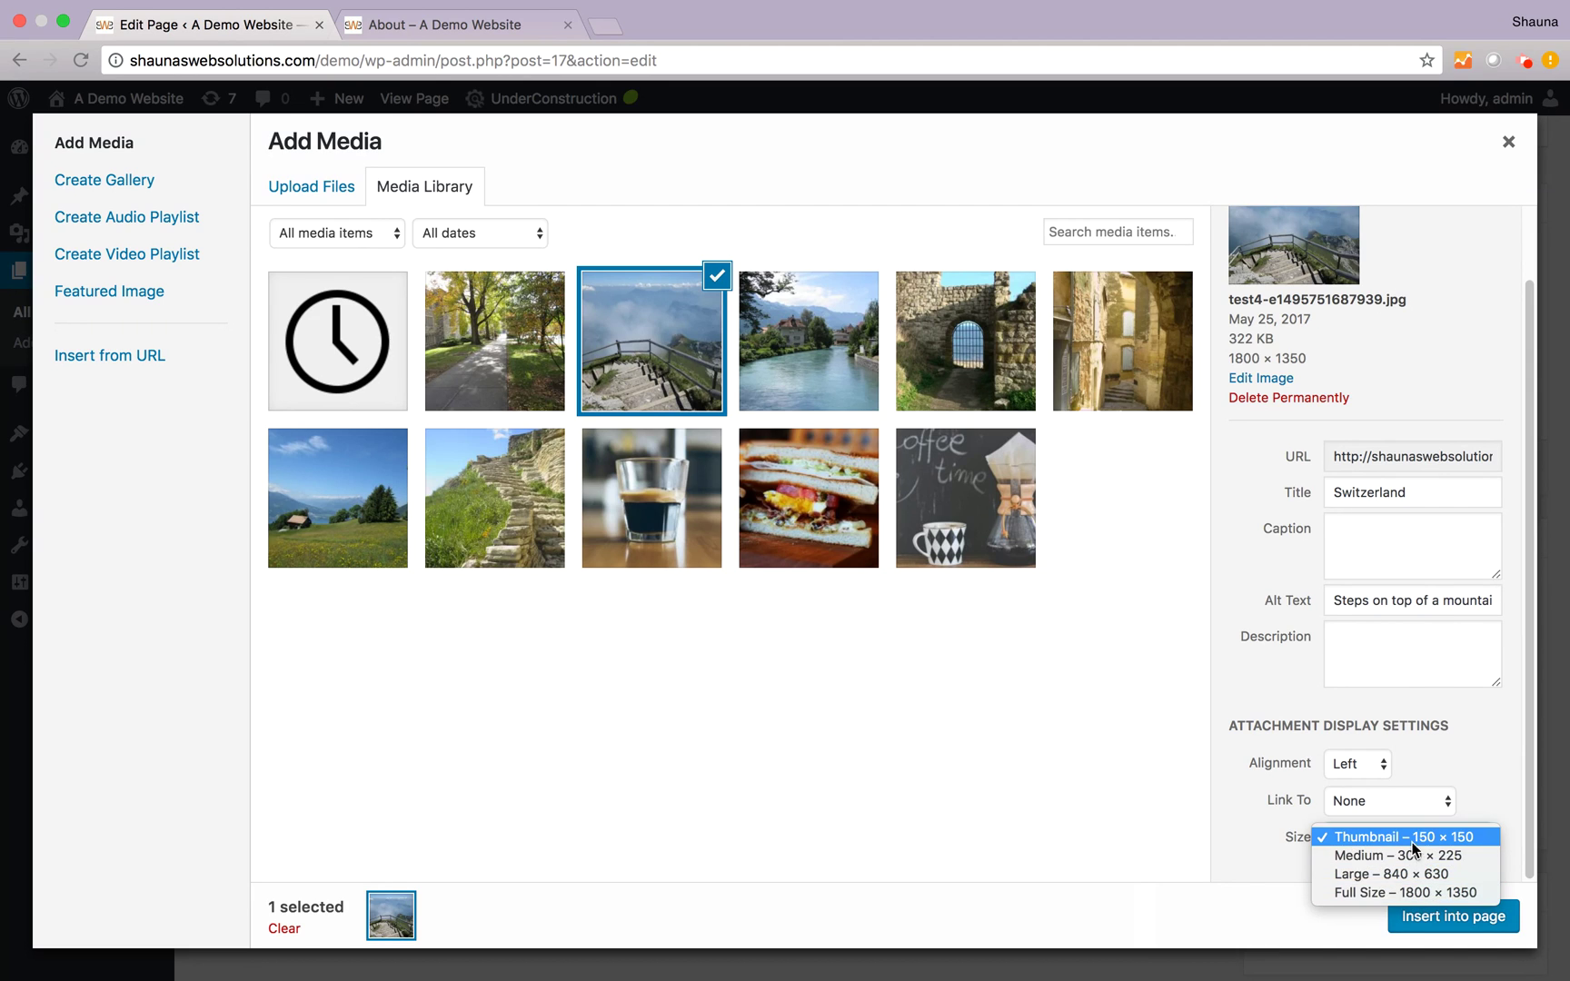
left_click(1429, 840)
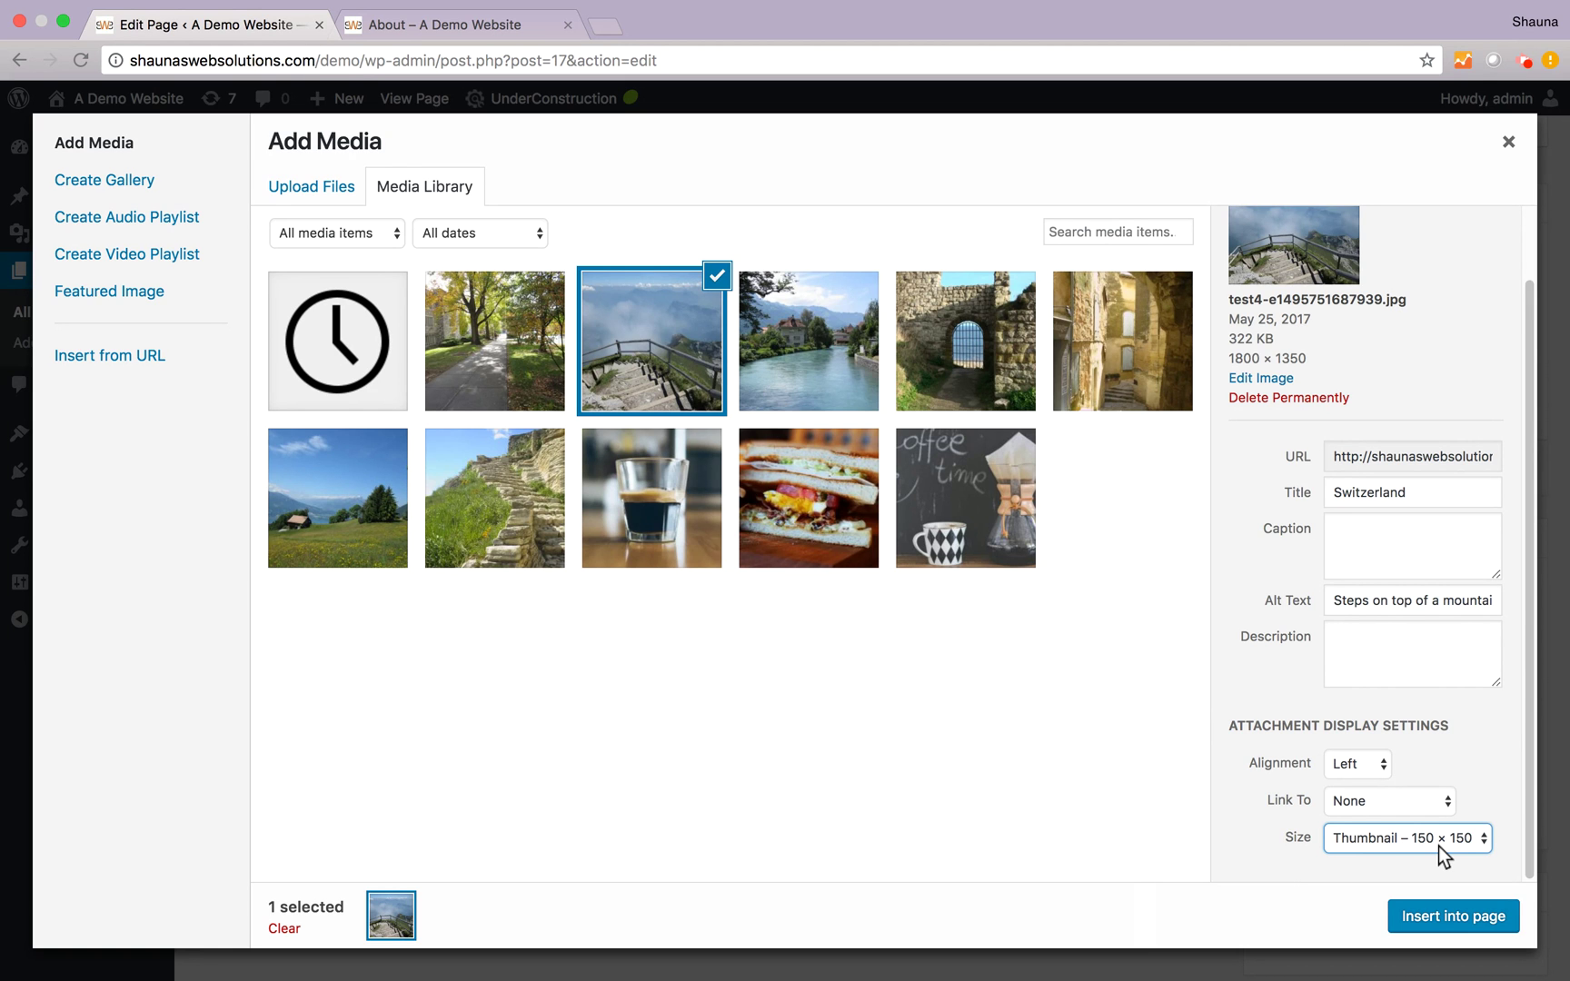
Insert the steps thumbnail beside the paragraph and check it in the page preview.
left_click(1488, 921)
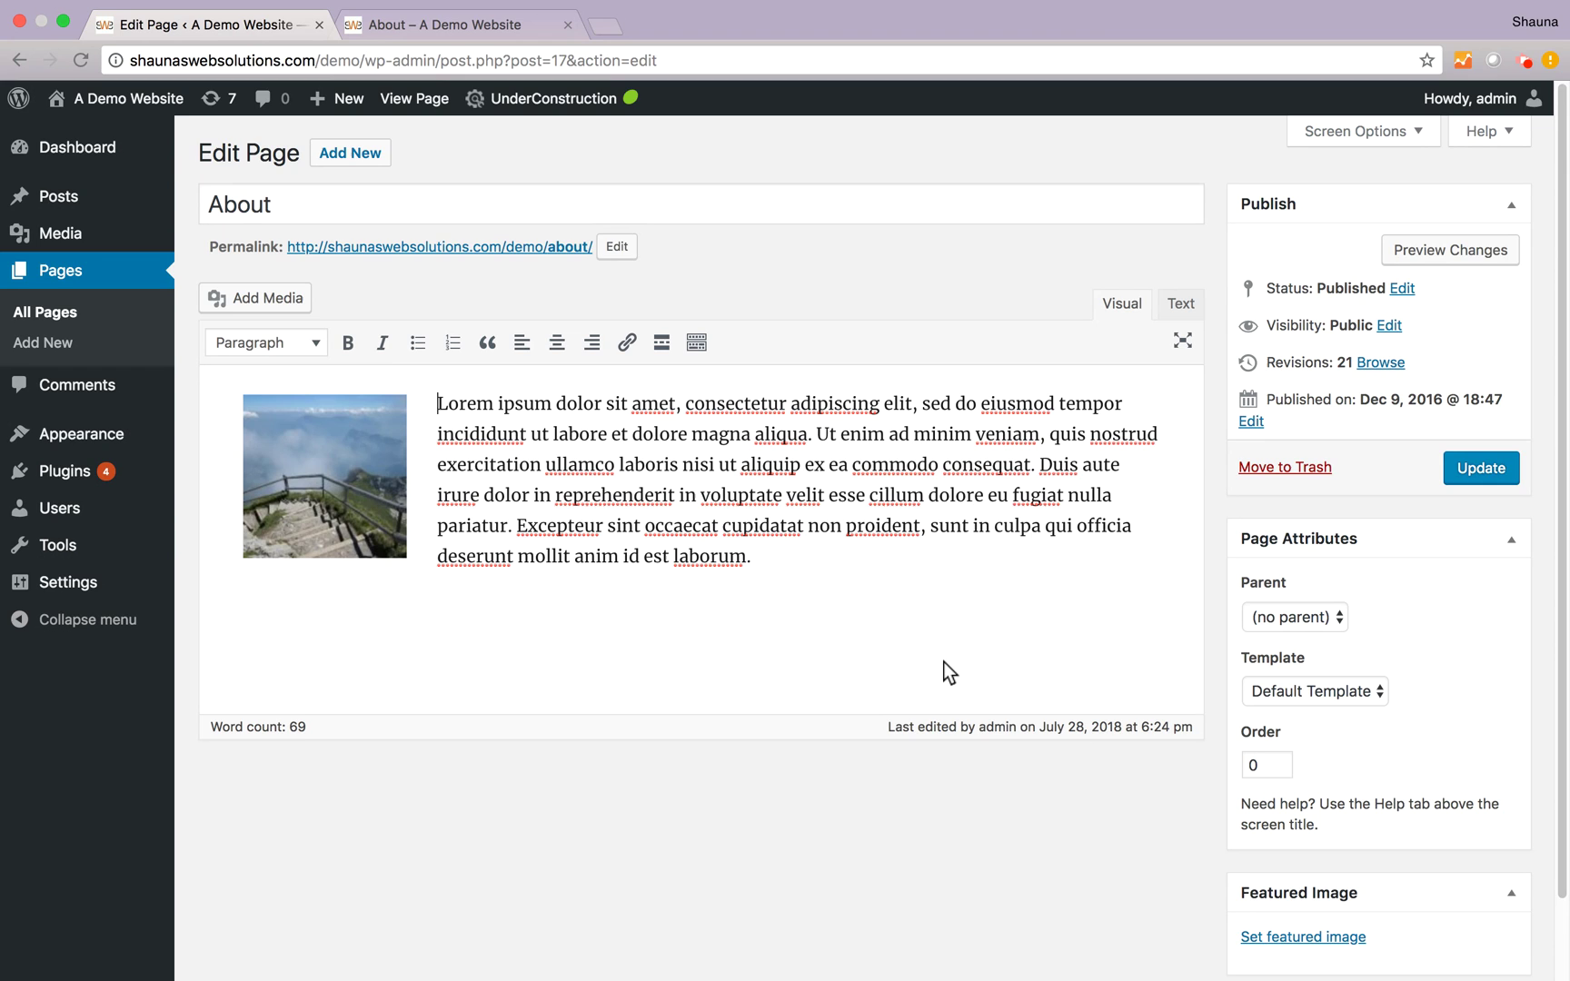
left_click(1451, 255)
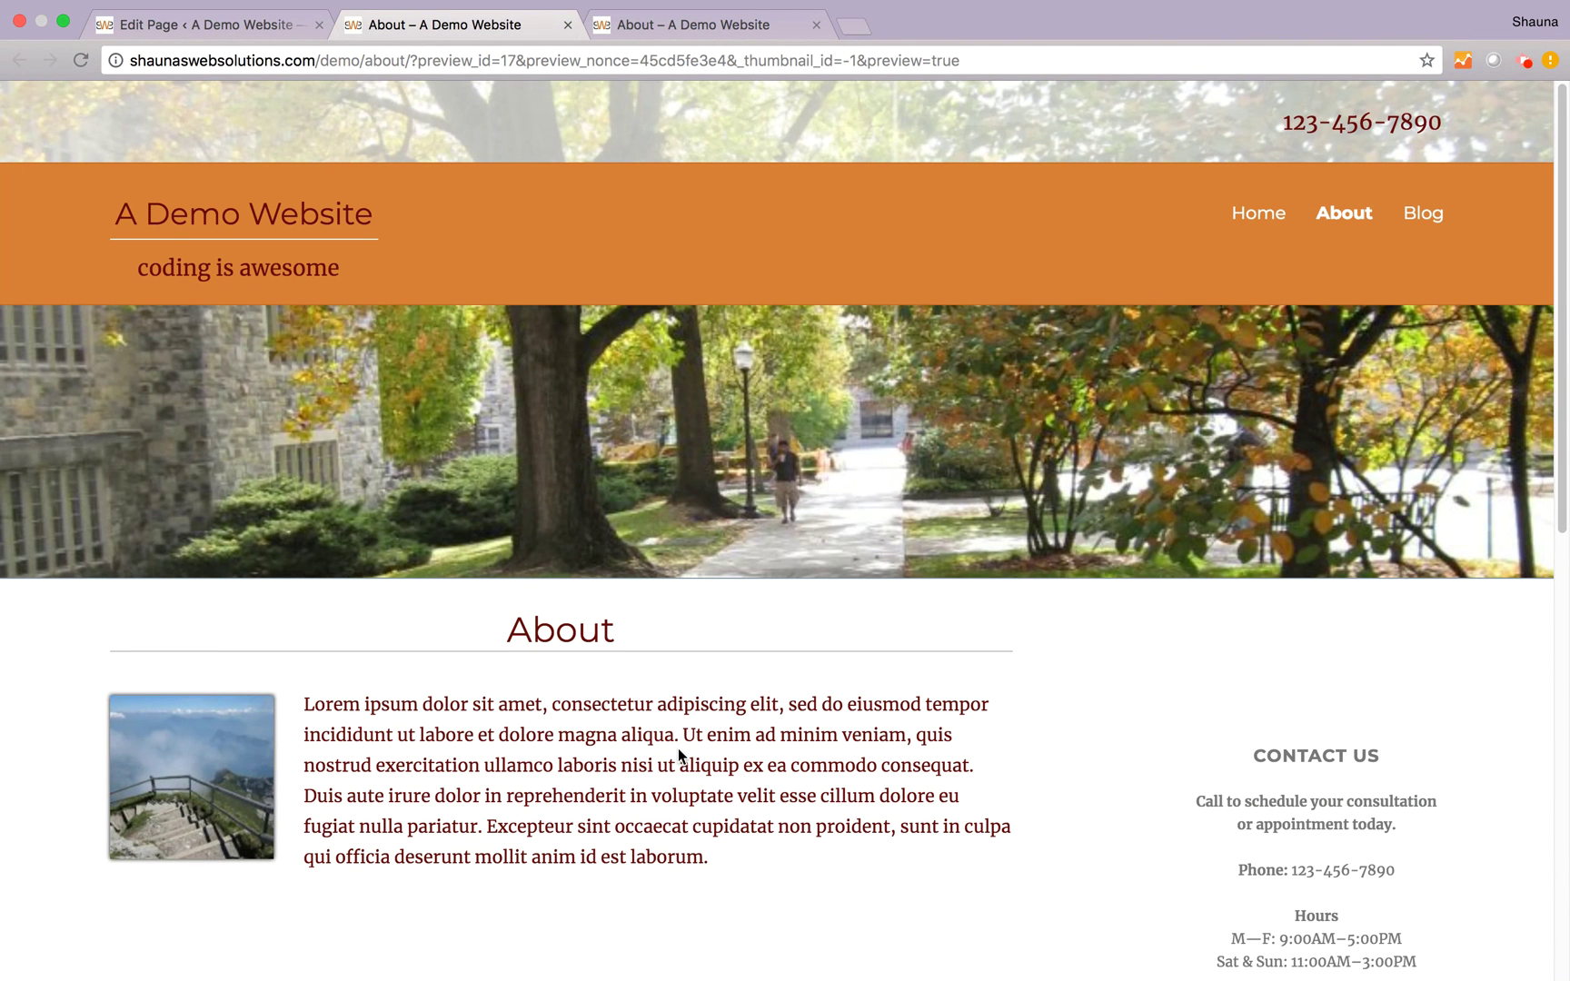
scroll(835, 743, "down", 5)
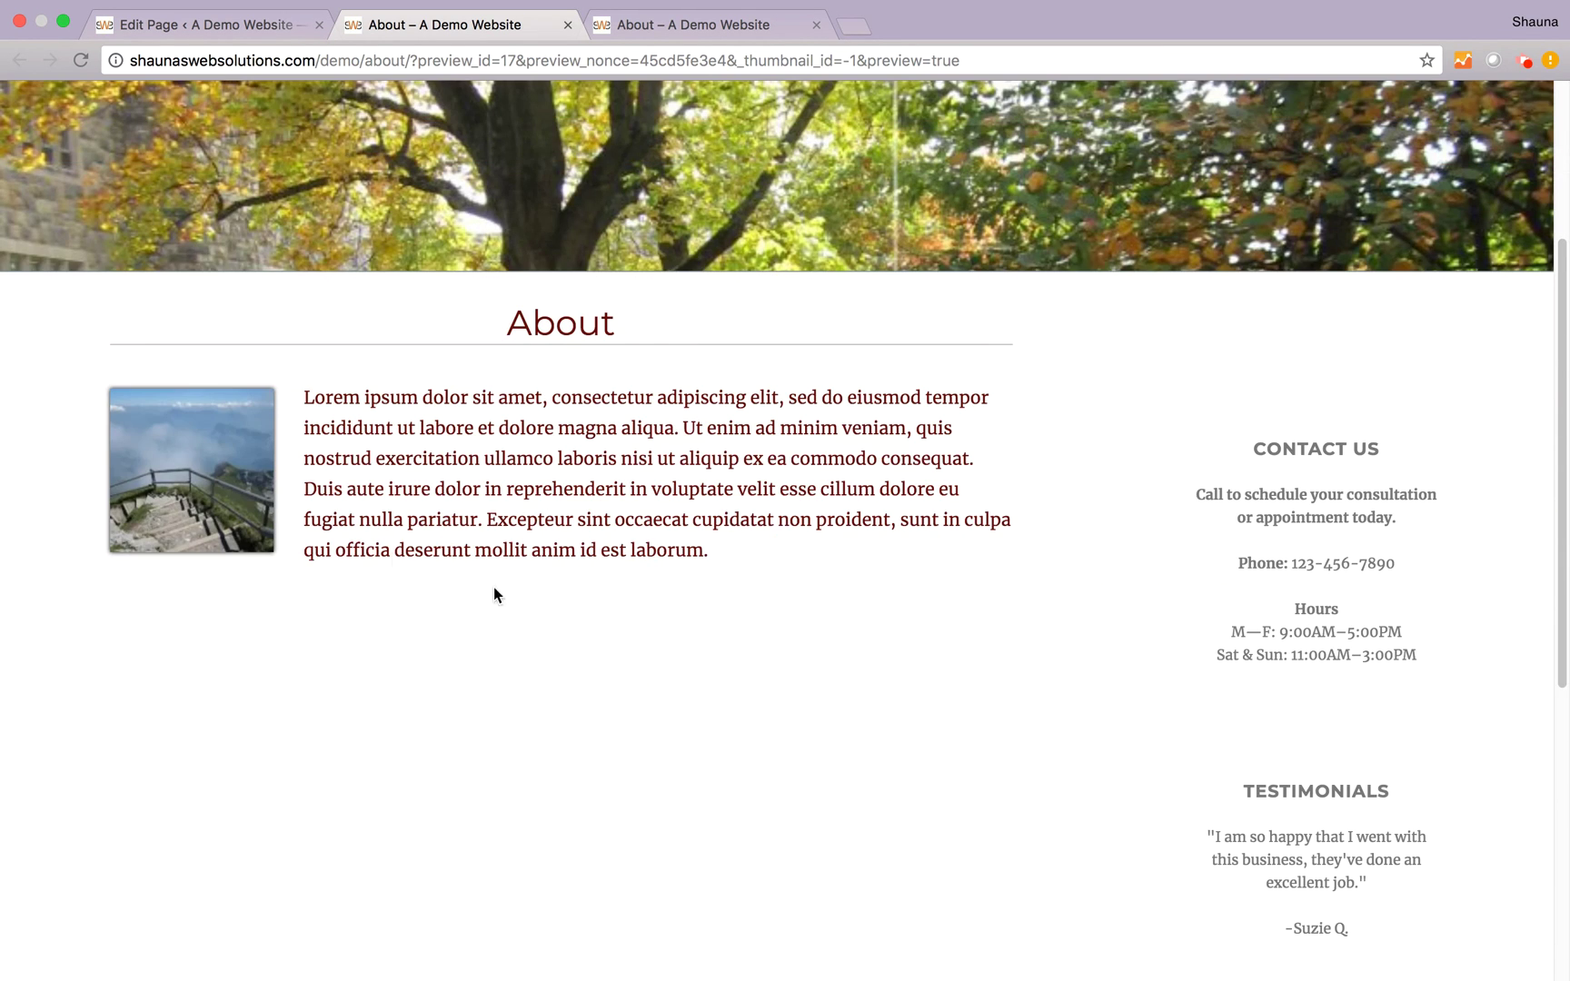
left_click(225, 25)
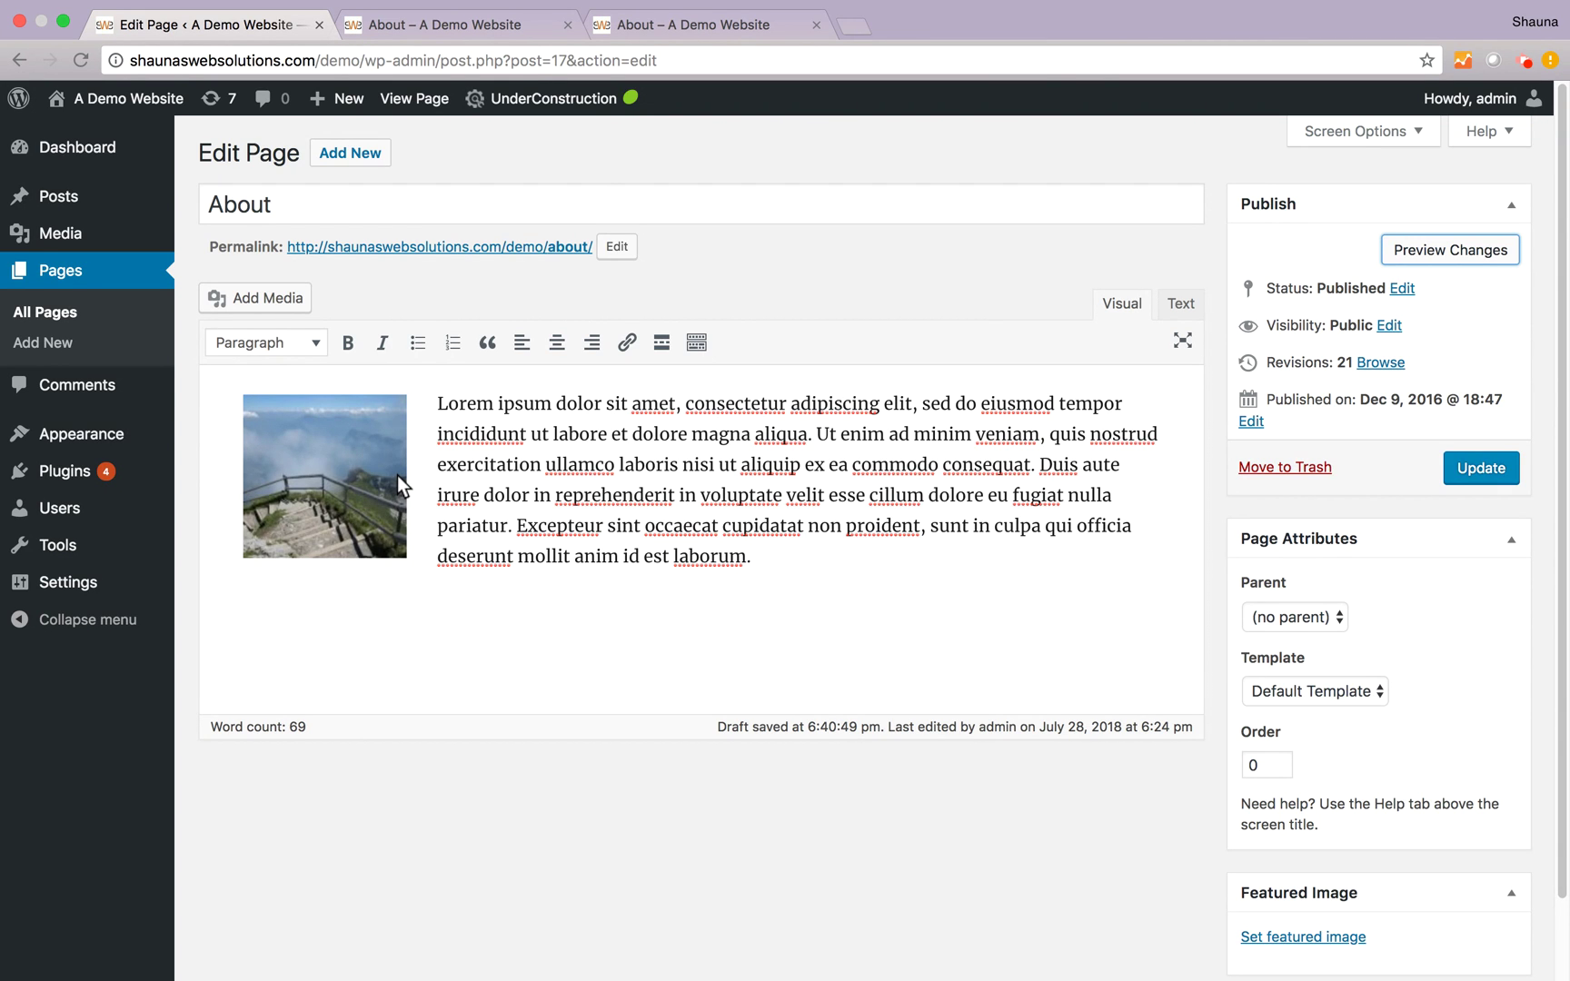
Align the steps thumbnail right and confirm the change in the refreshed preview.
left_click(375, 489)
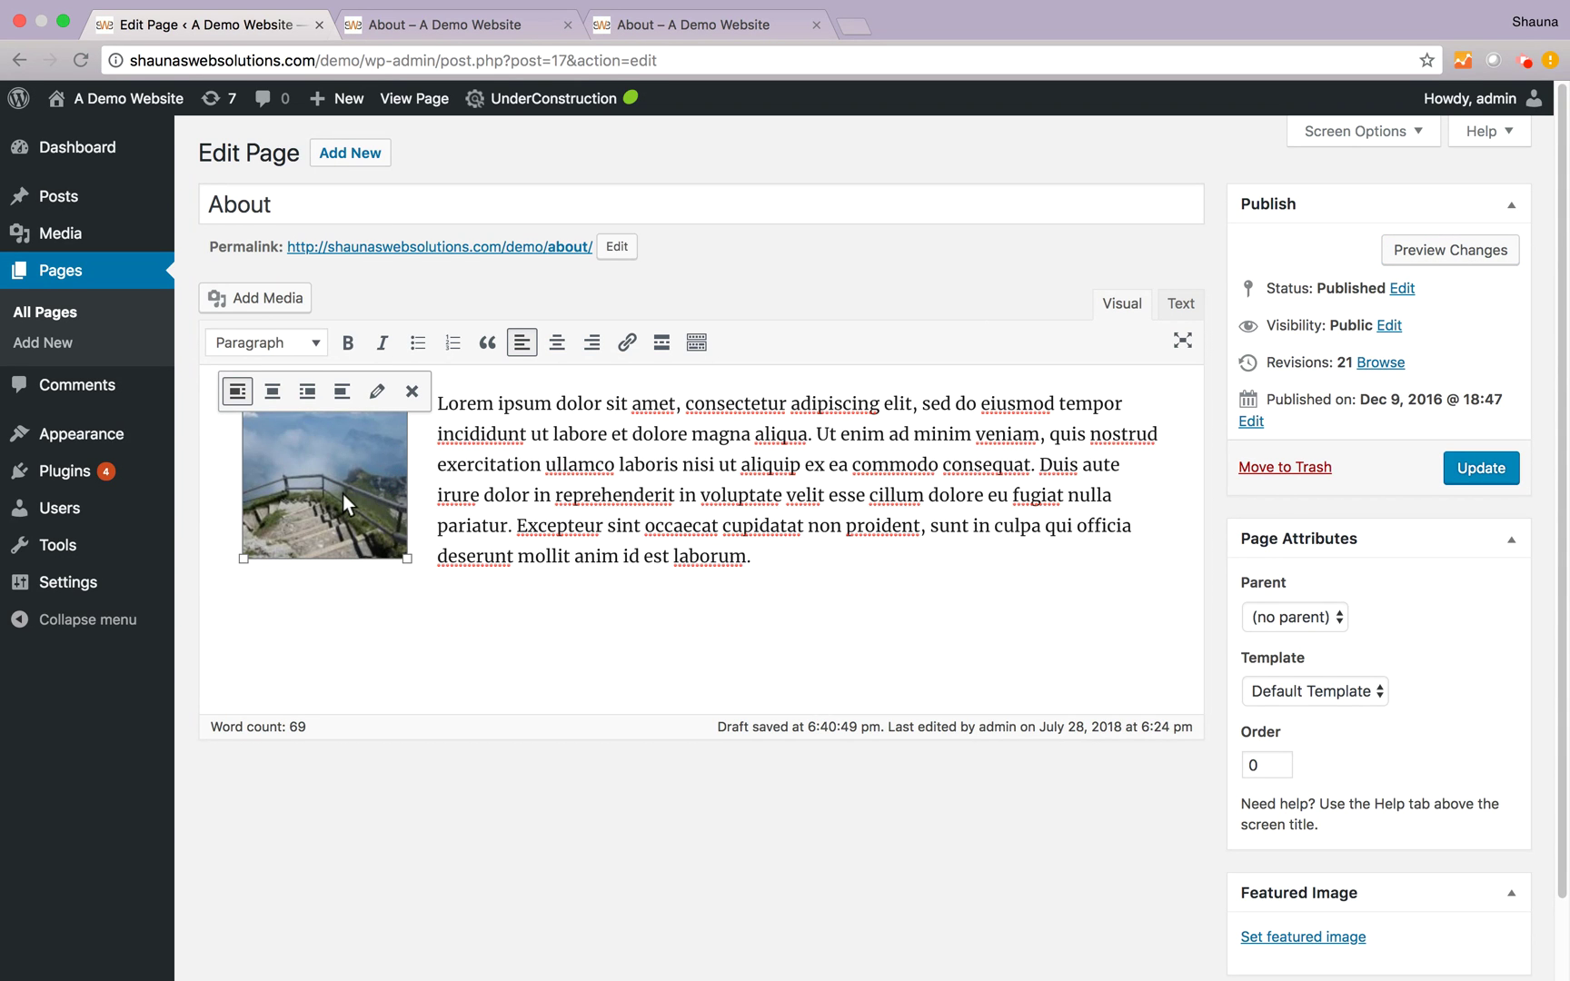
left_click(309, 392)
left_click(1450, 250)
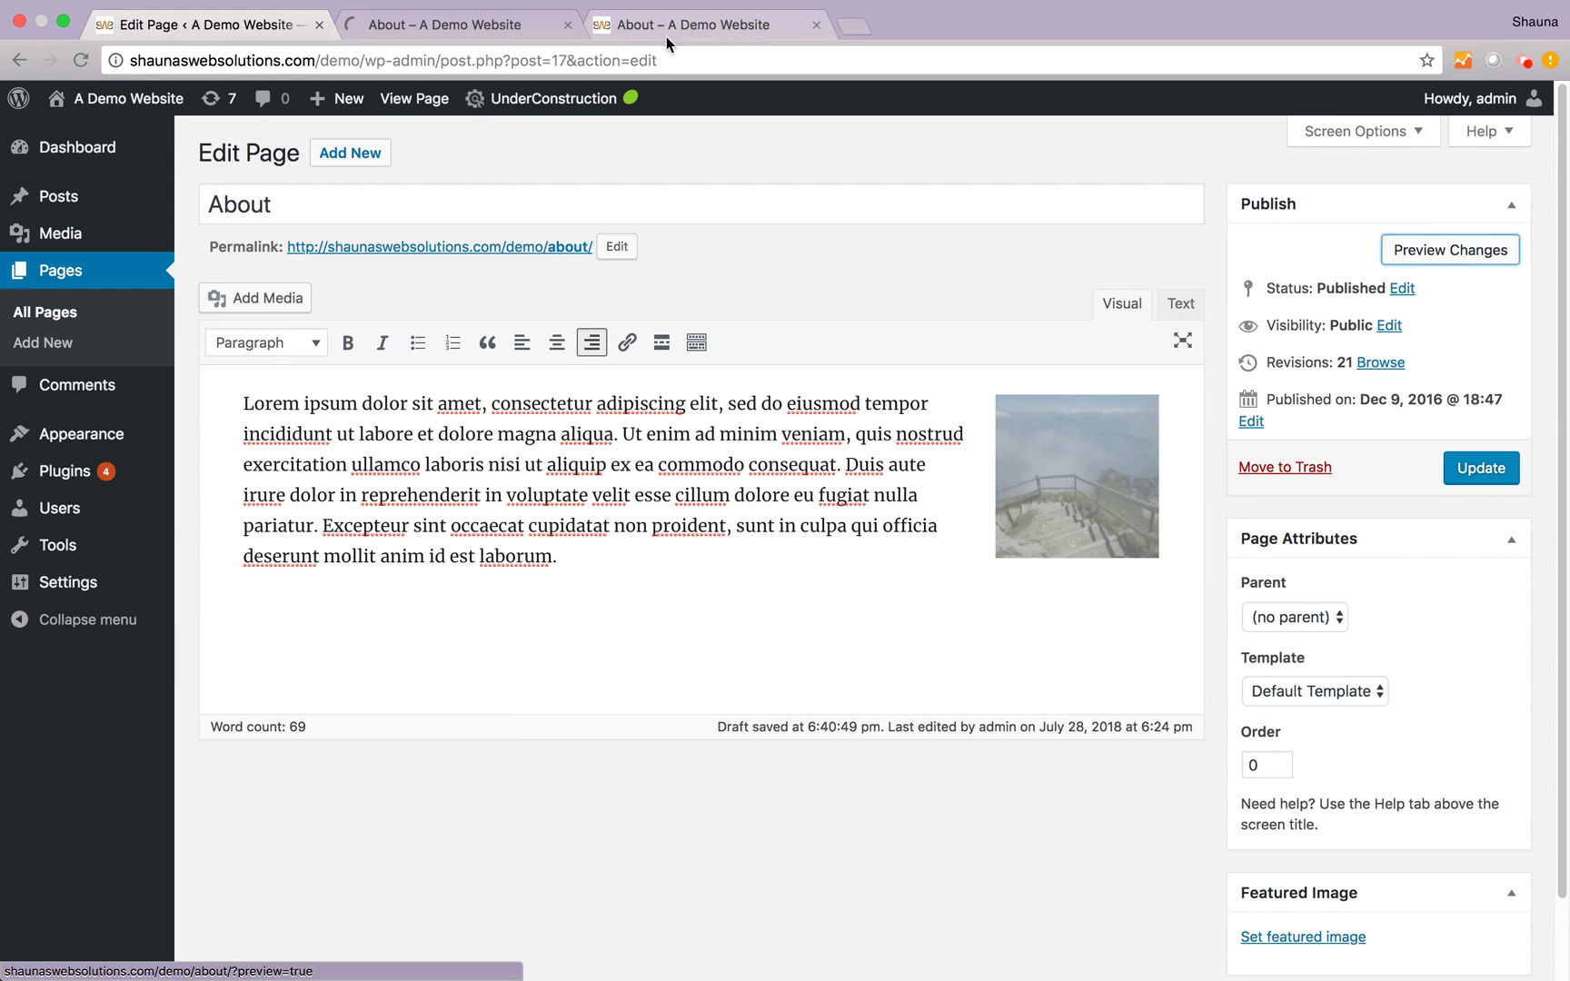
left_click(488, 28)
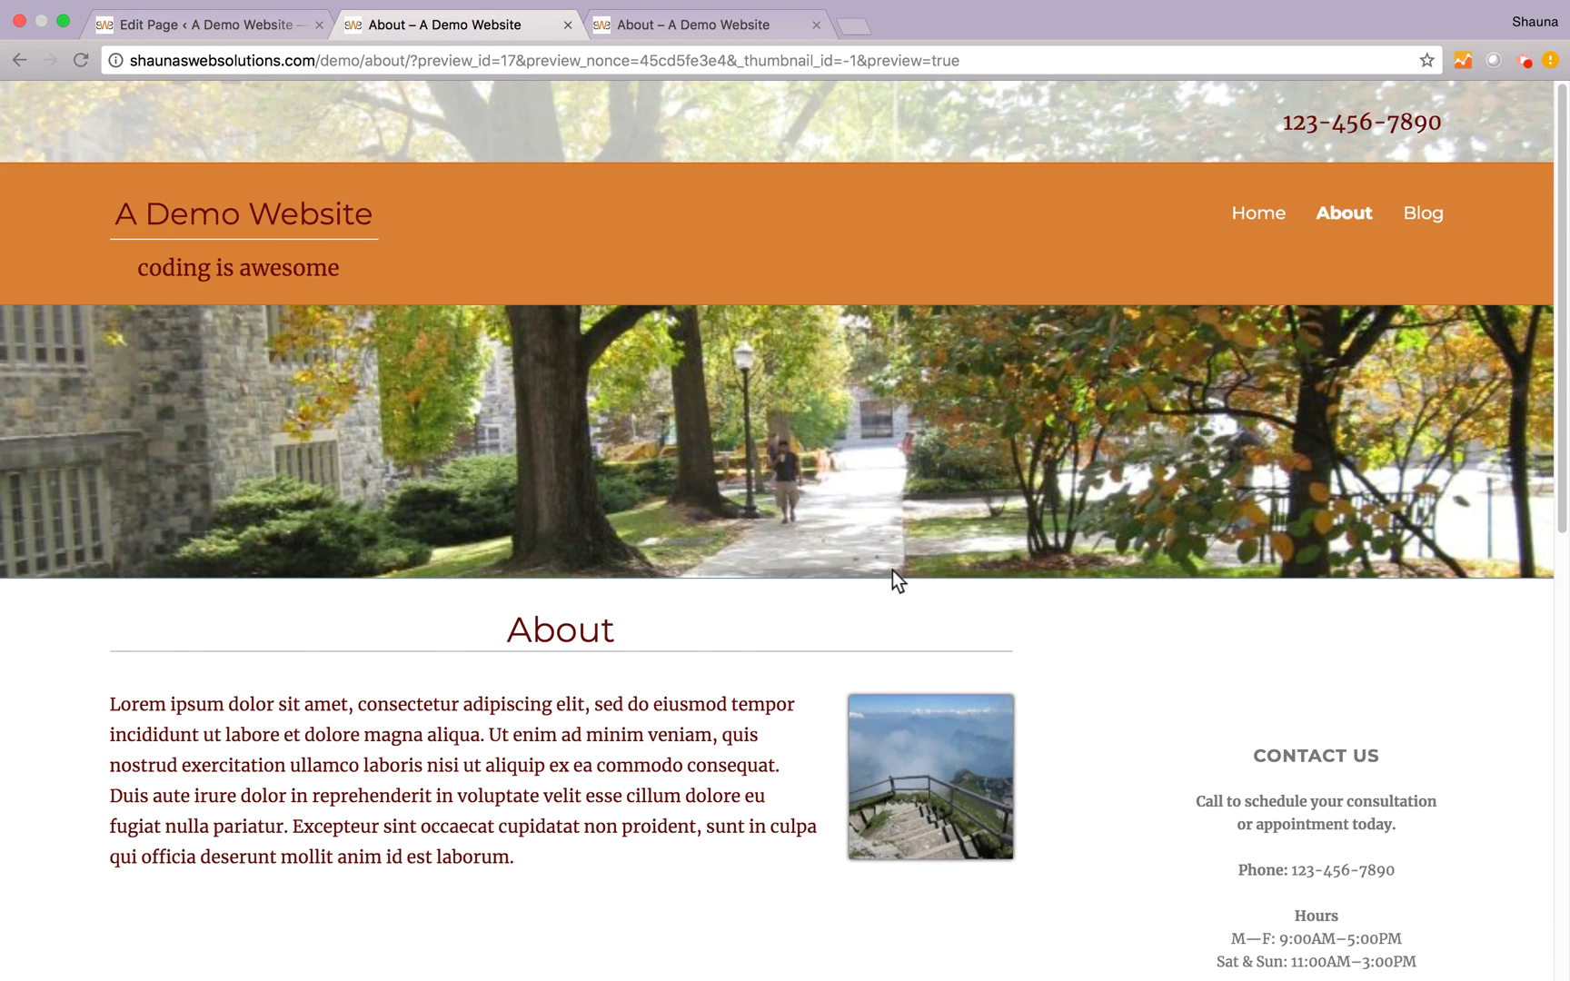
scroll(777, 664, "down", 3)
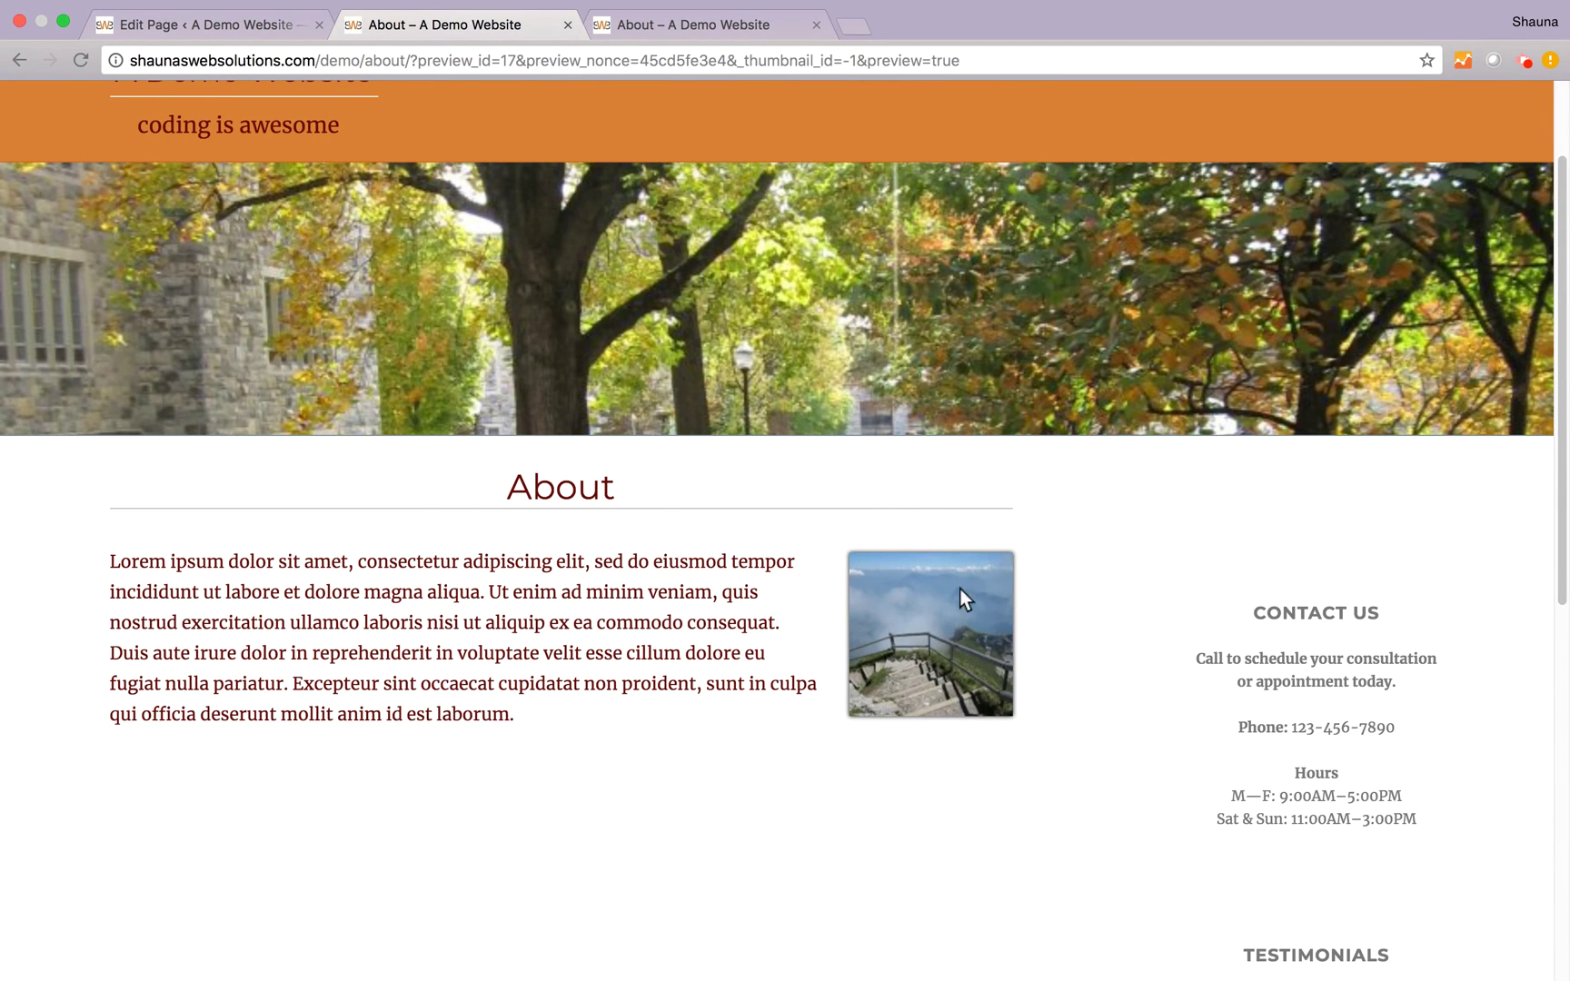
Center the steps thumbnail above the paragraph and confirm it in the refreshed preview.
left_click(216, 32)
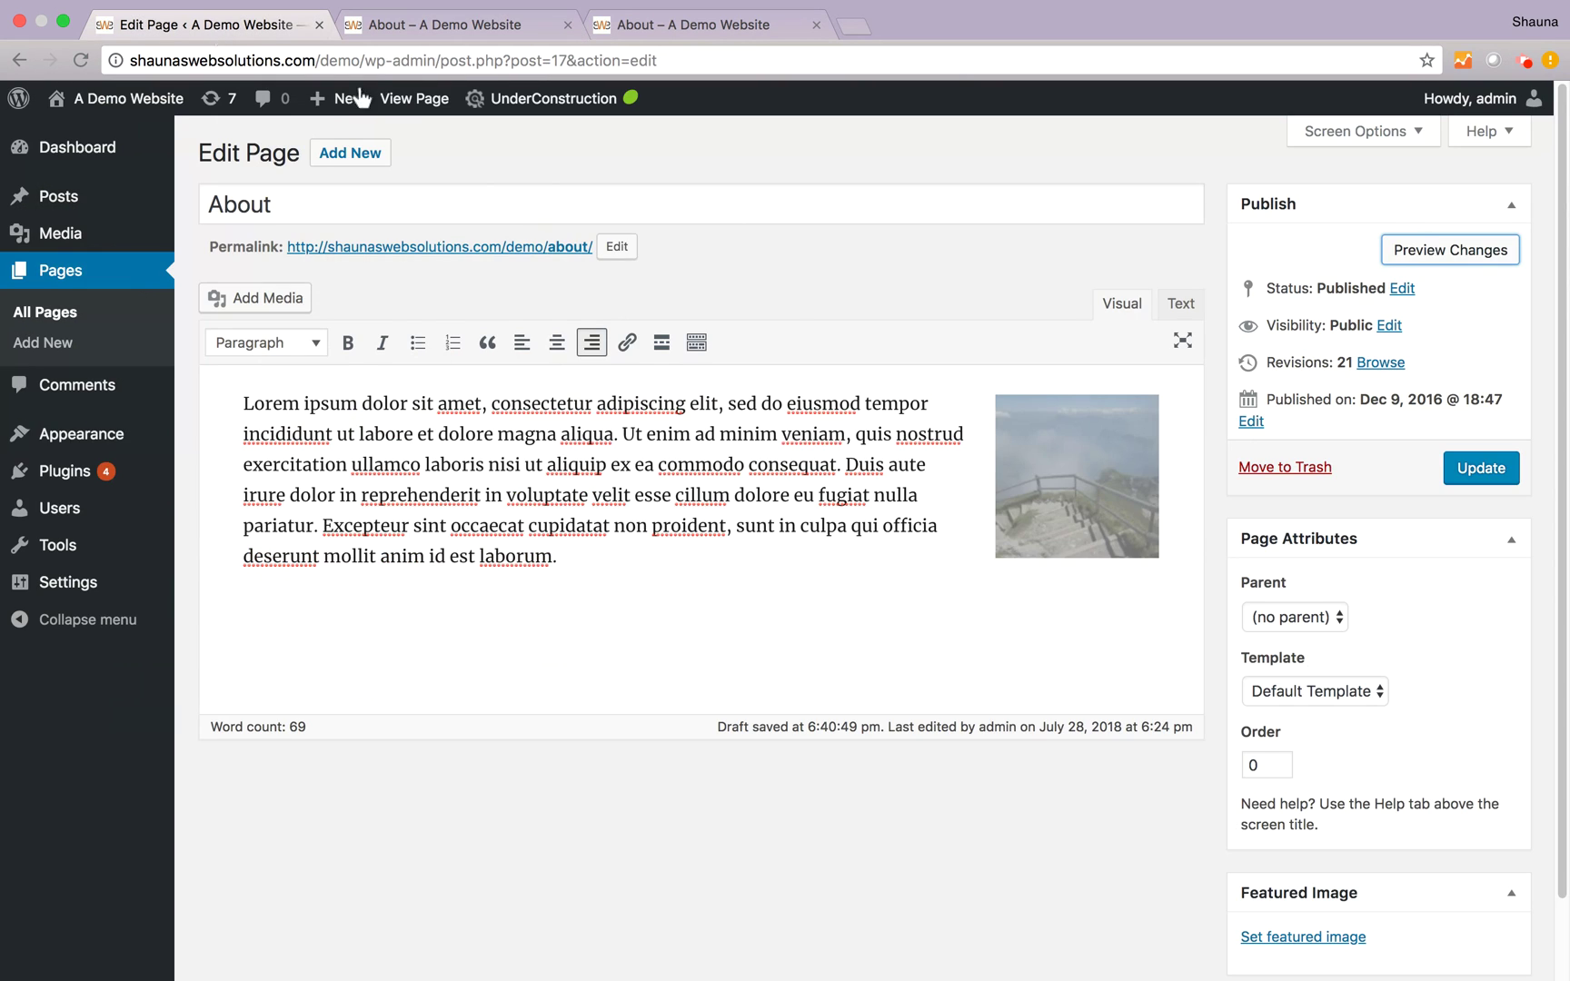
left_click(1038, 450)
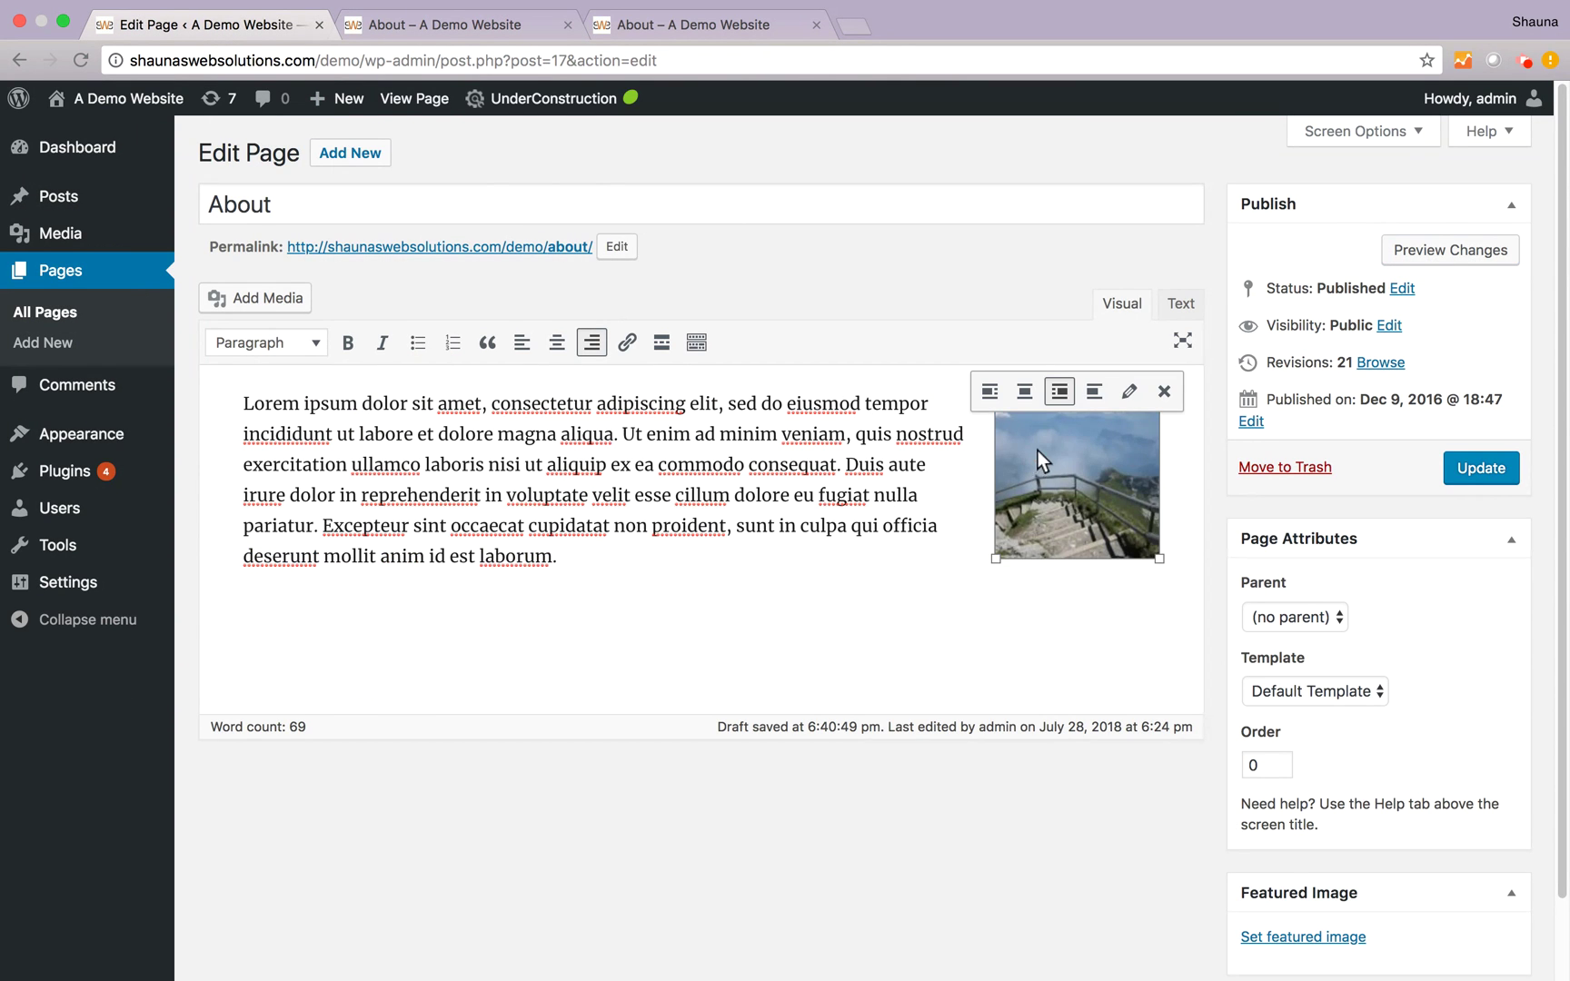
left_click(1025, 391)
left_click(1450, 250)
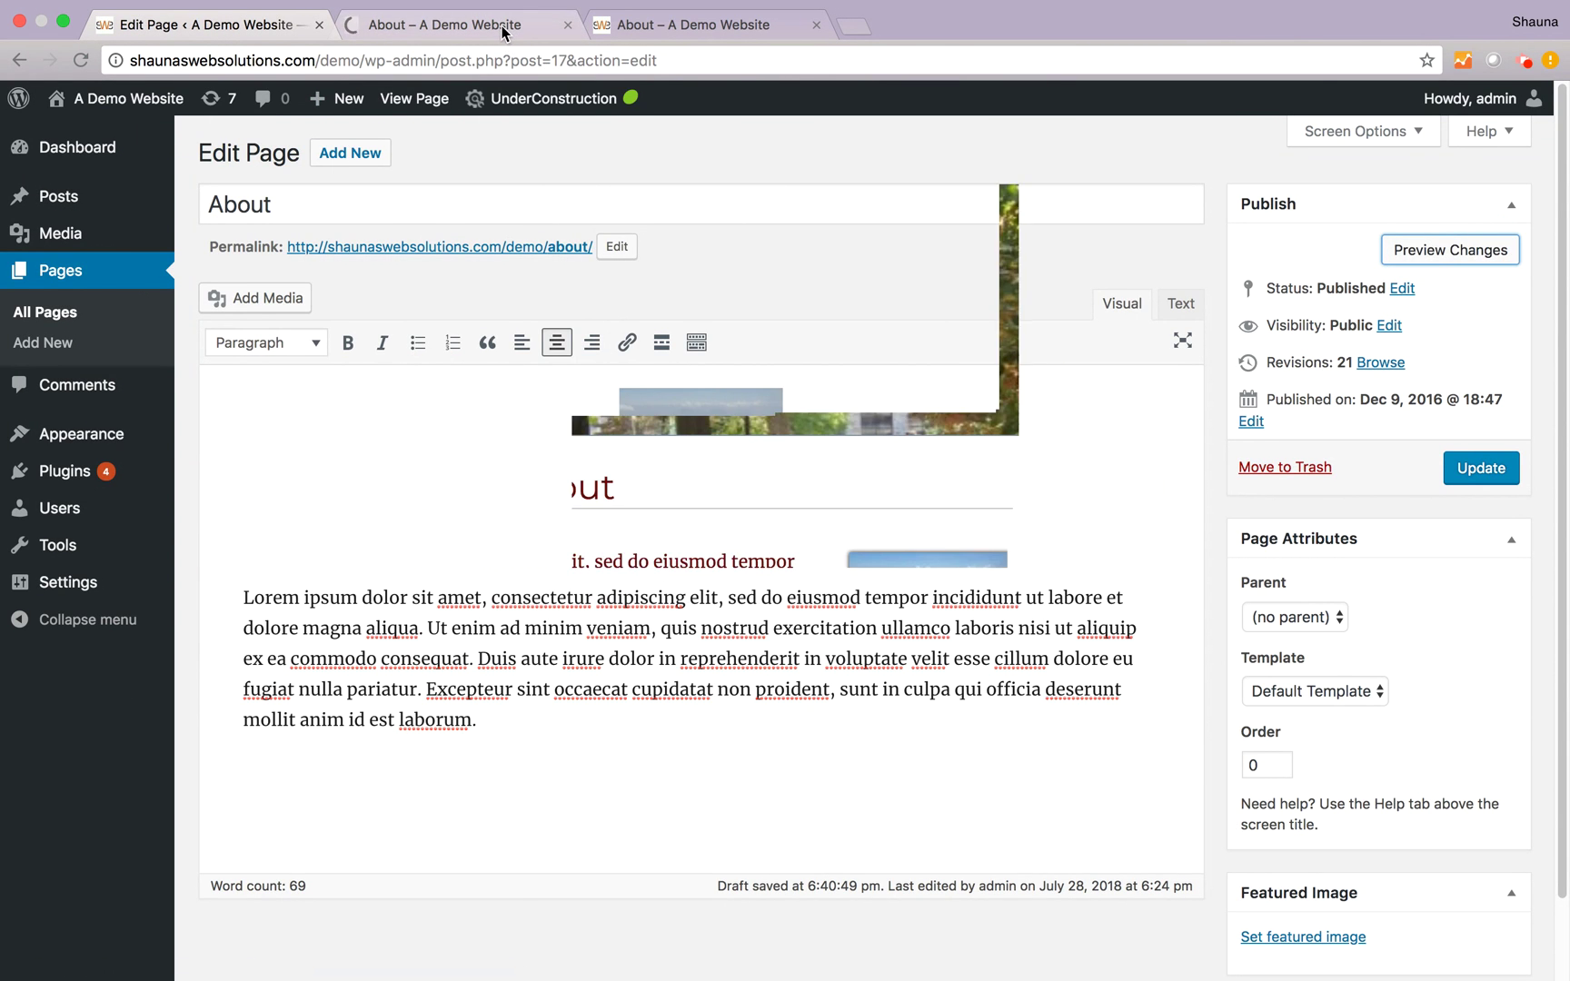
left_click(503, 27)
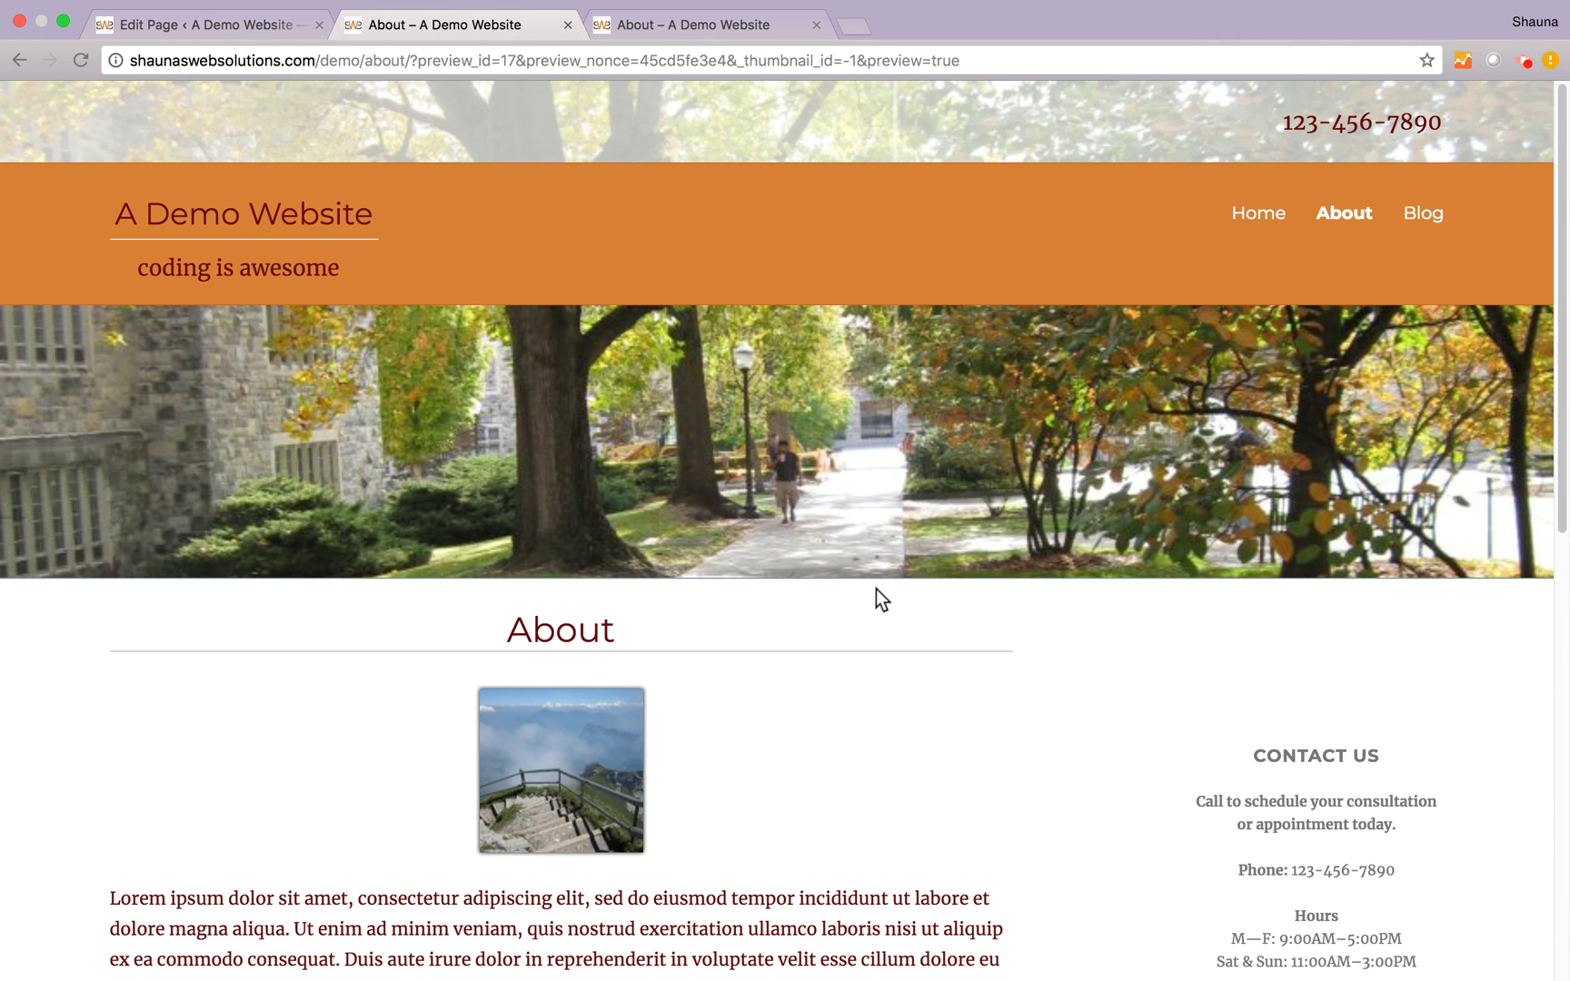
scroll(877, 593, "down", 2)
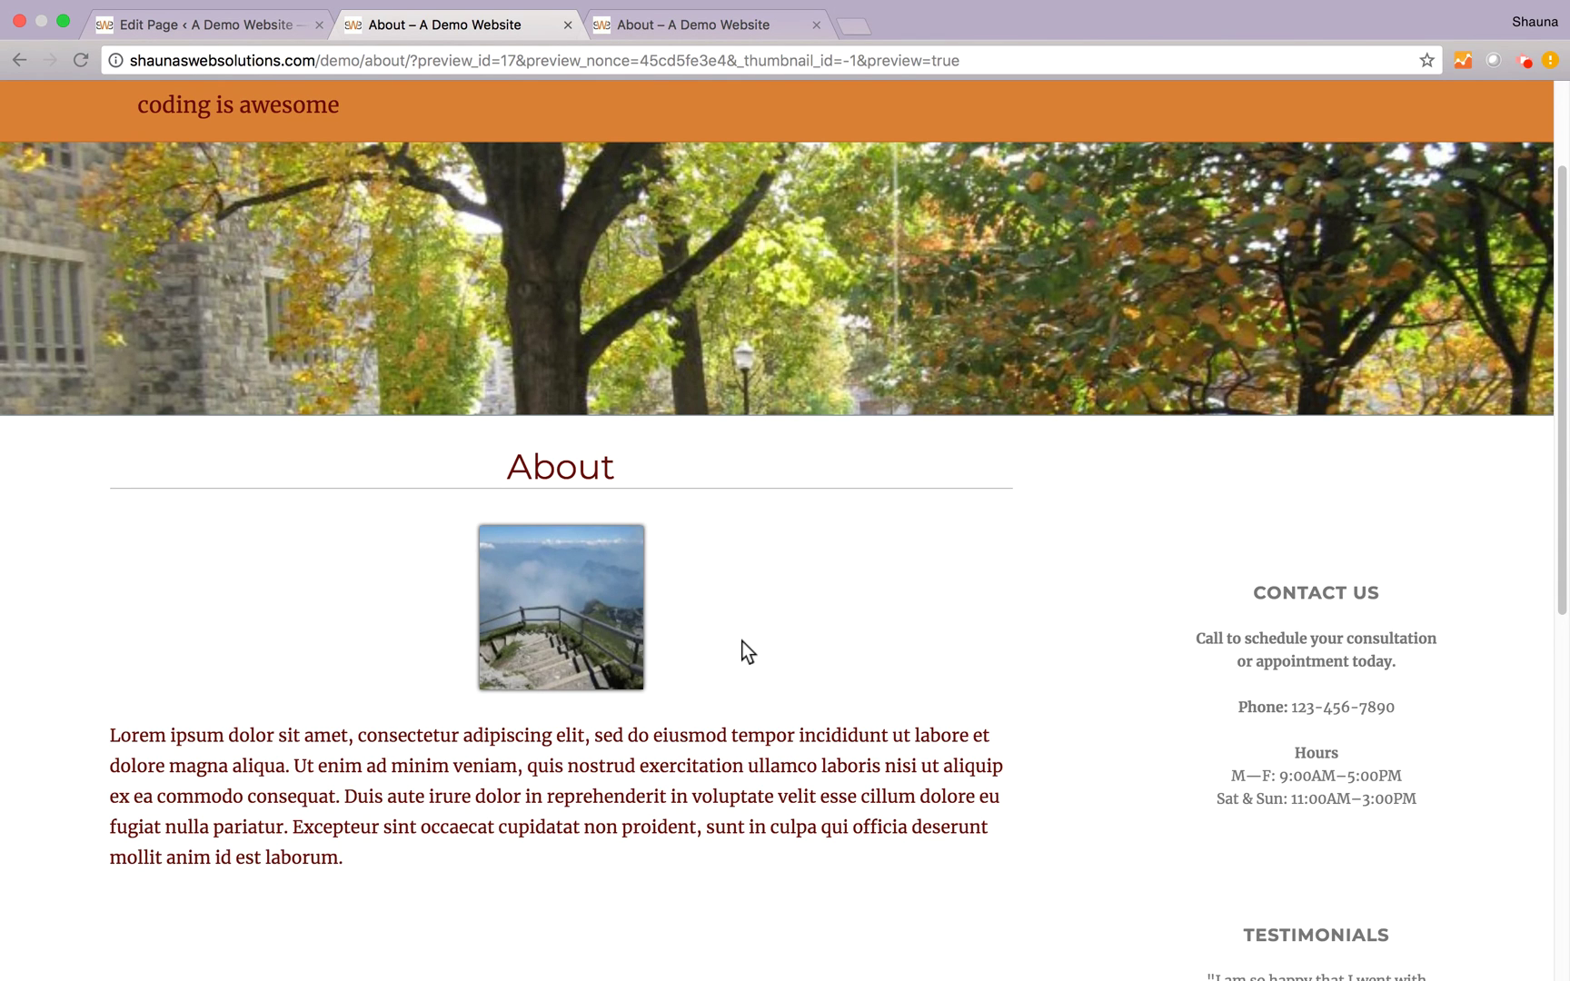
Set the steps thumbnail back to Align left, then open and close Image Details unchanged.
left_click(236, 29)
left_click(691, 465)
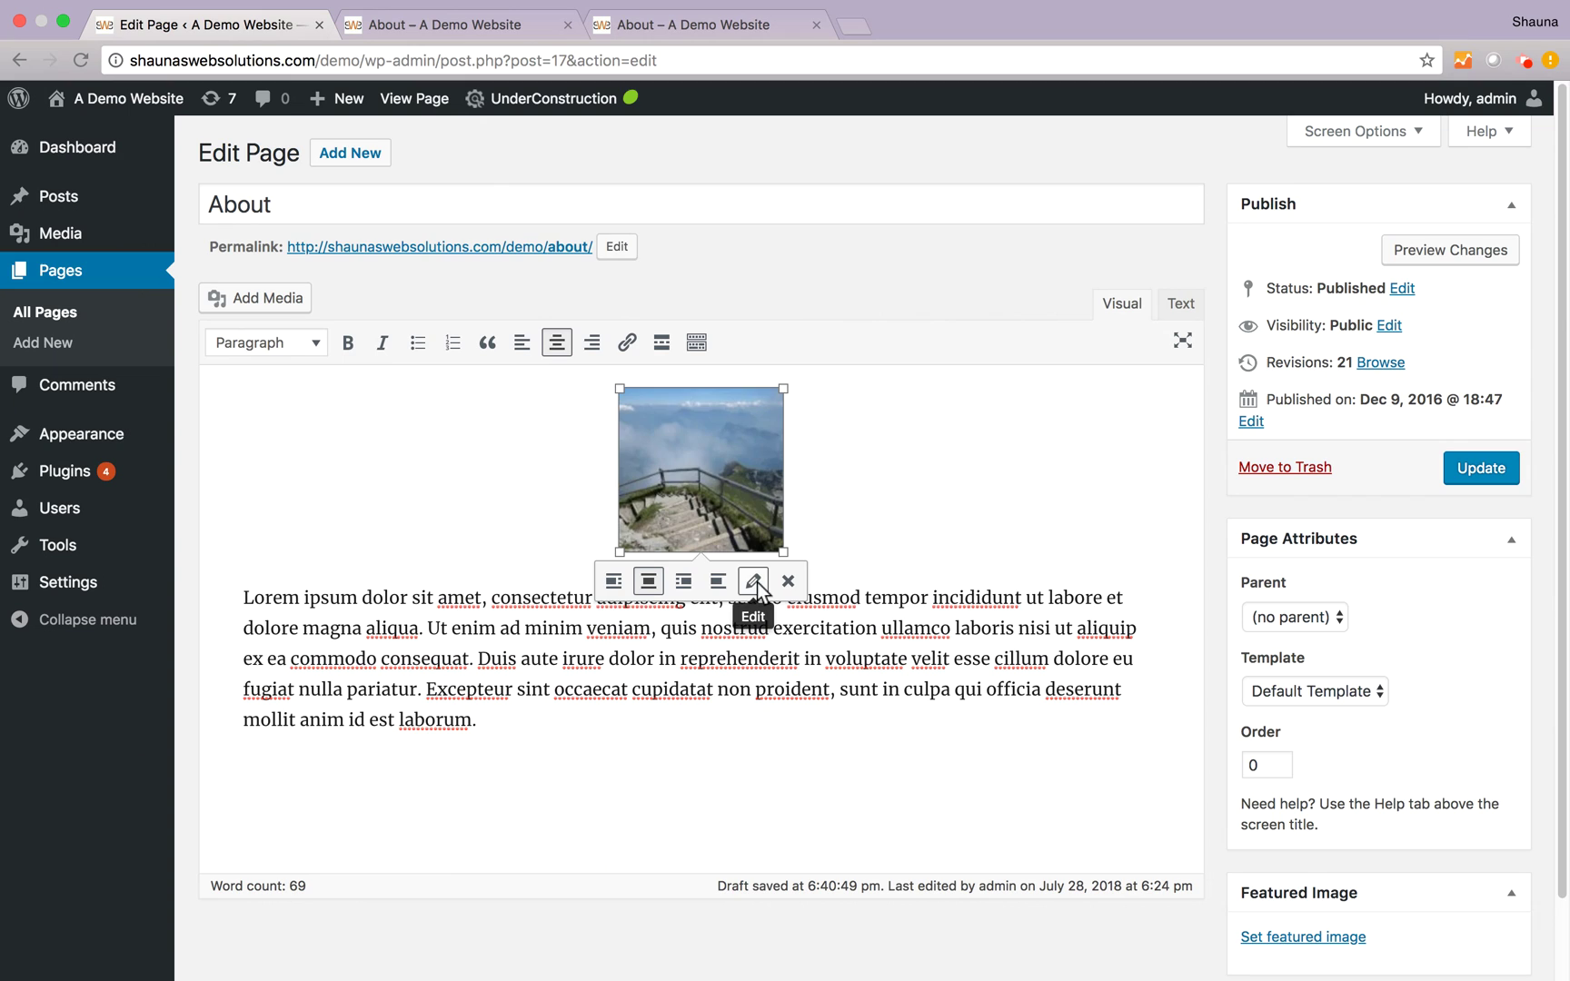
left_click(615, 582)
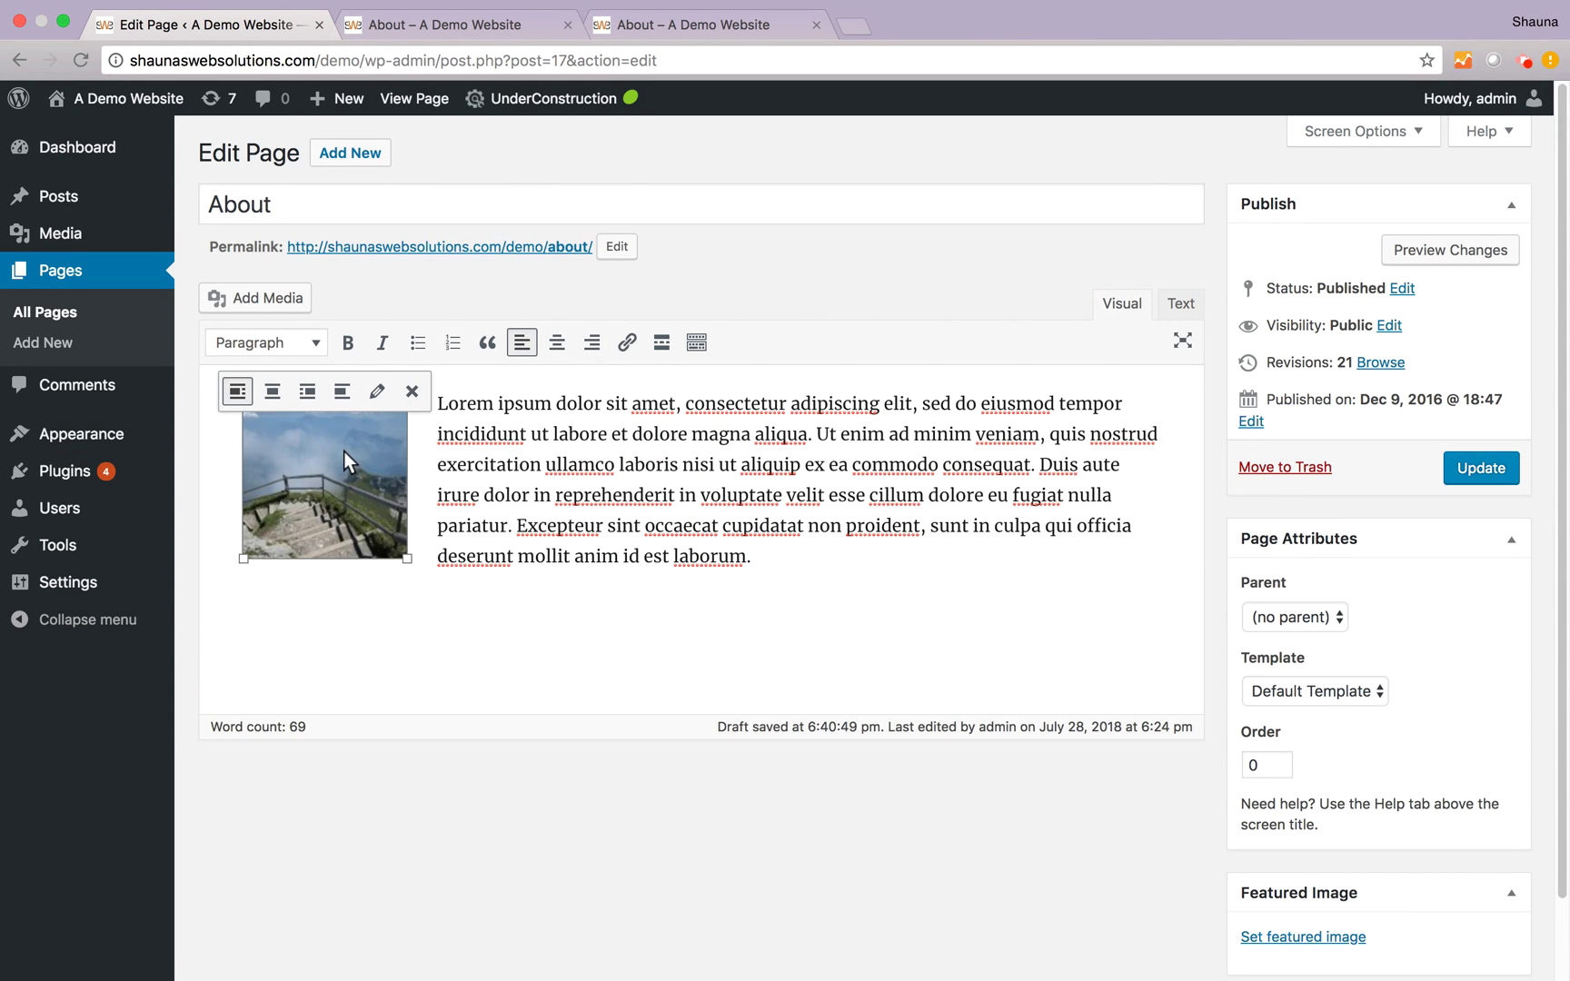
left_click(379, 392)
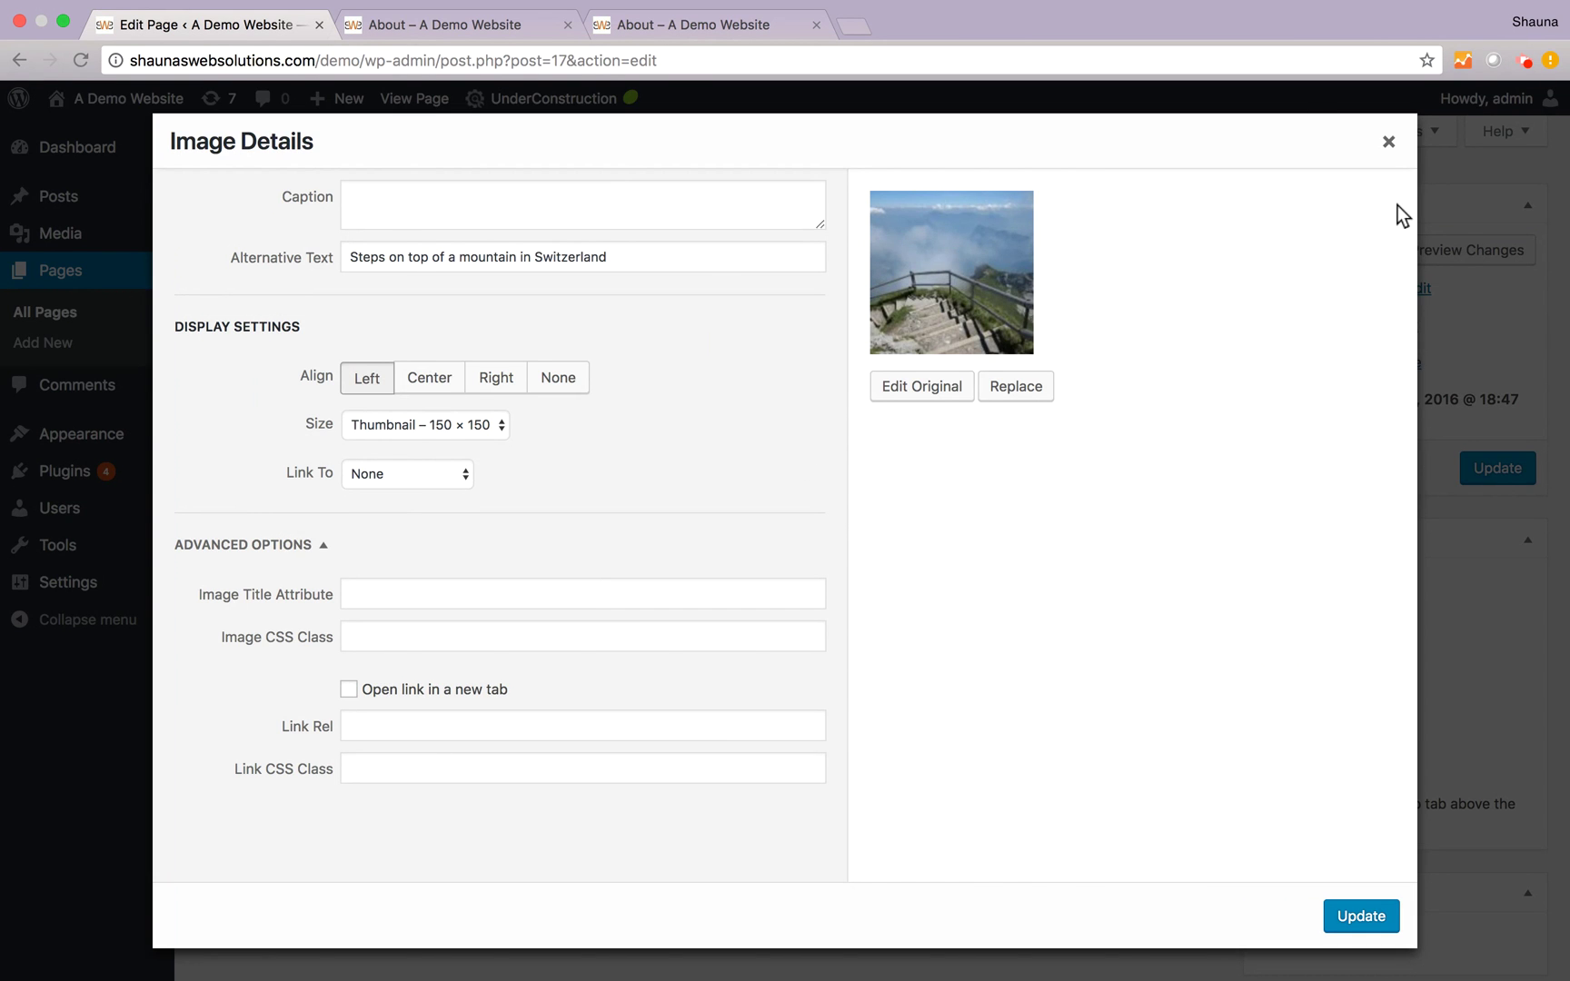
left_click(1388, 142)
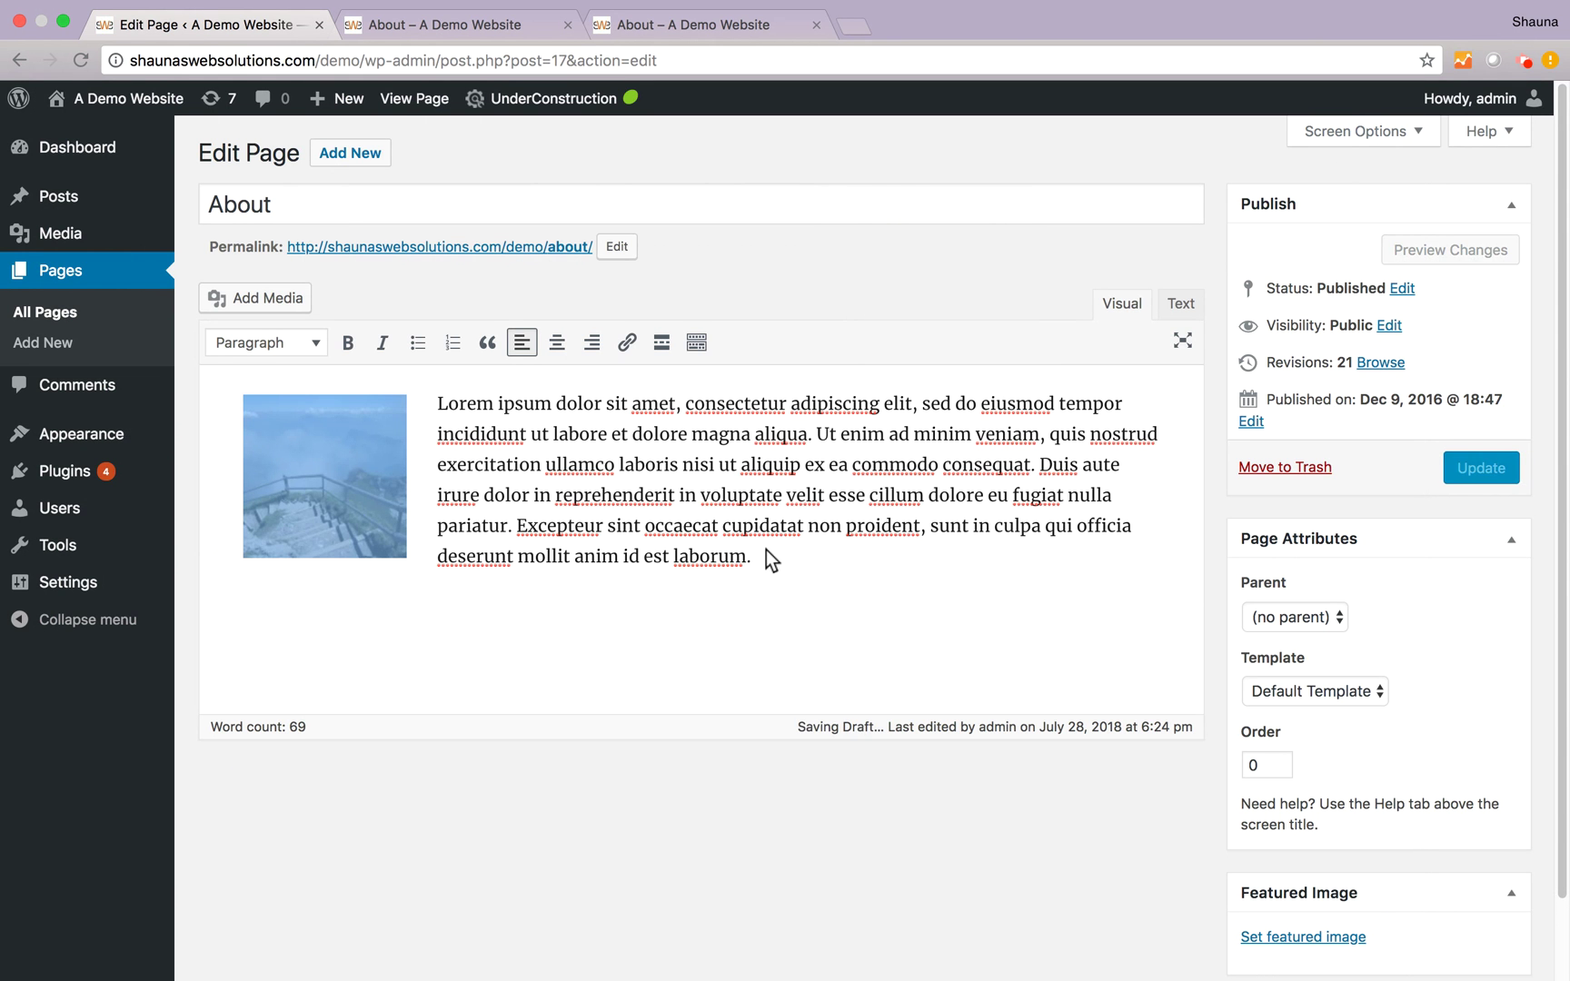
Duplicate the Lorem ipsum paragraph as a new paragraph below it.
left_click_drag(800, 560, 435, 397)
key("super+c")
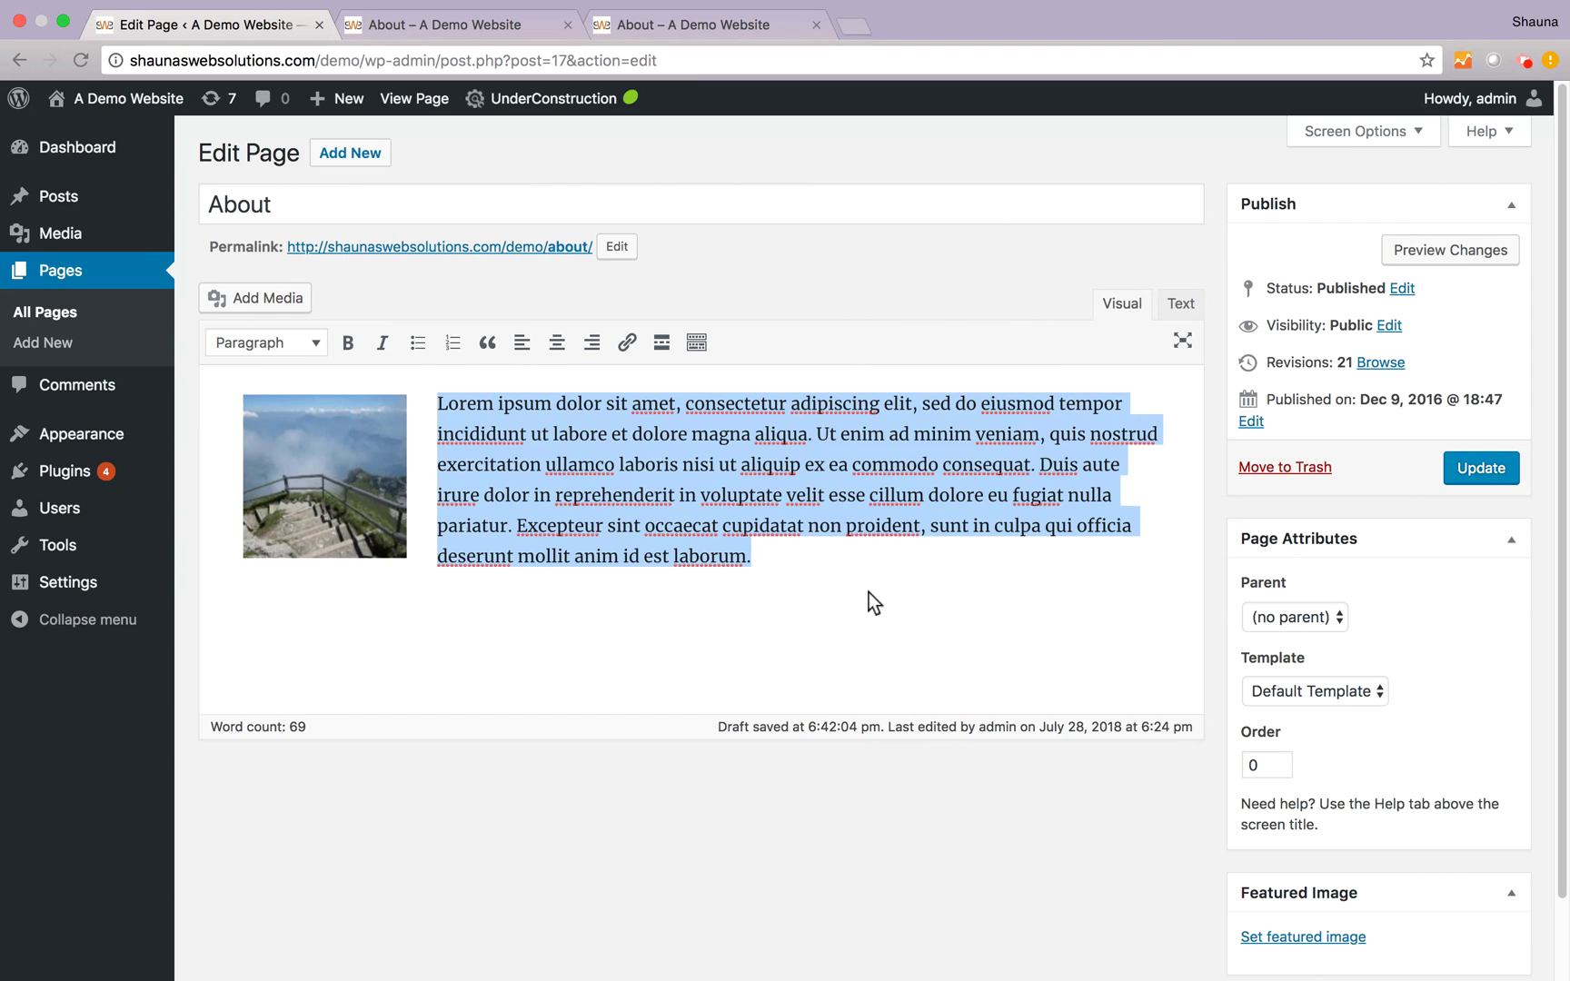
left_click(826, 553)
key("Return")
key("super+v")
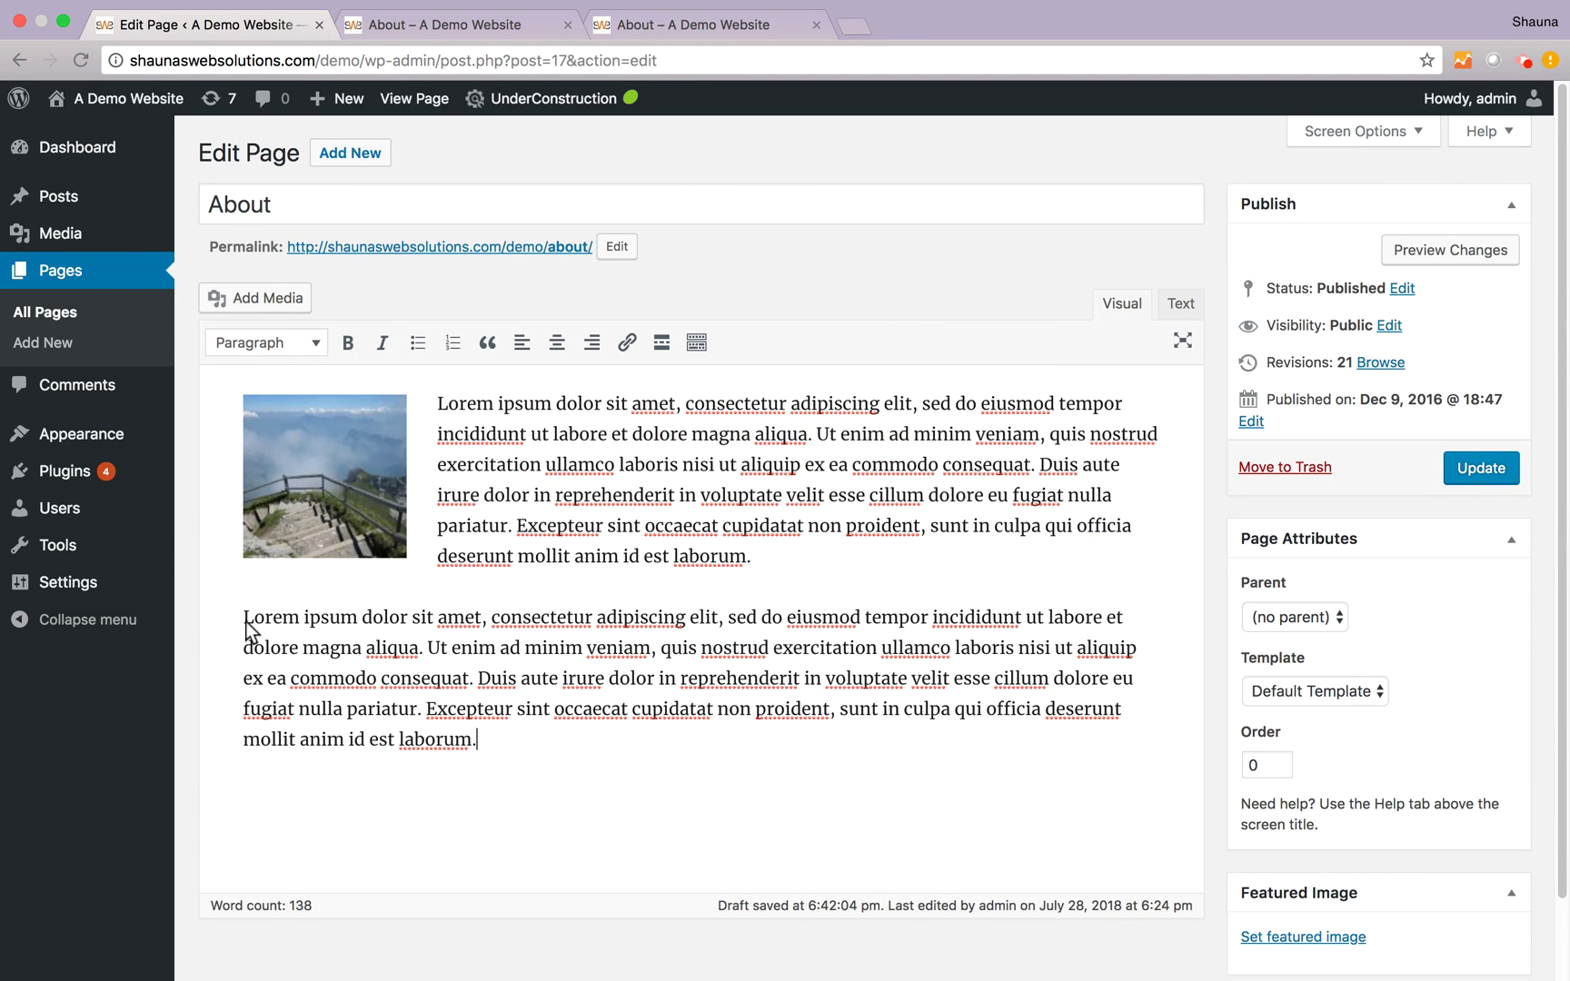
Choose the Interlaken river image with Right alignment, Attachment Page link and Thumbnail 150 × 150 size.
left_click(261, 299)
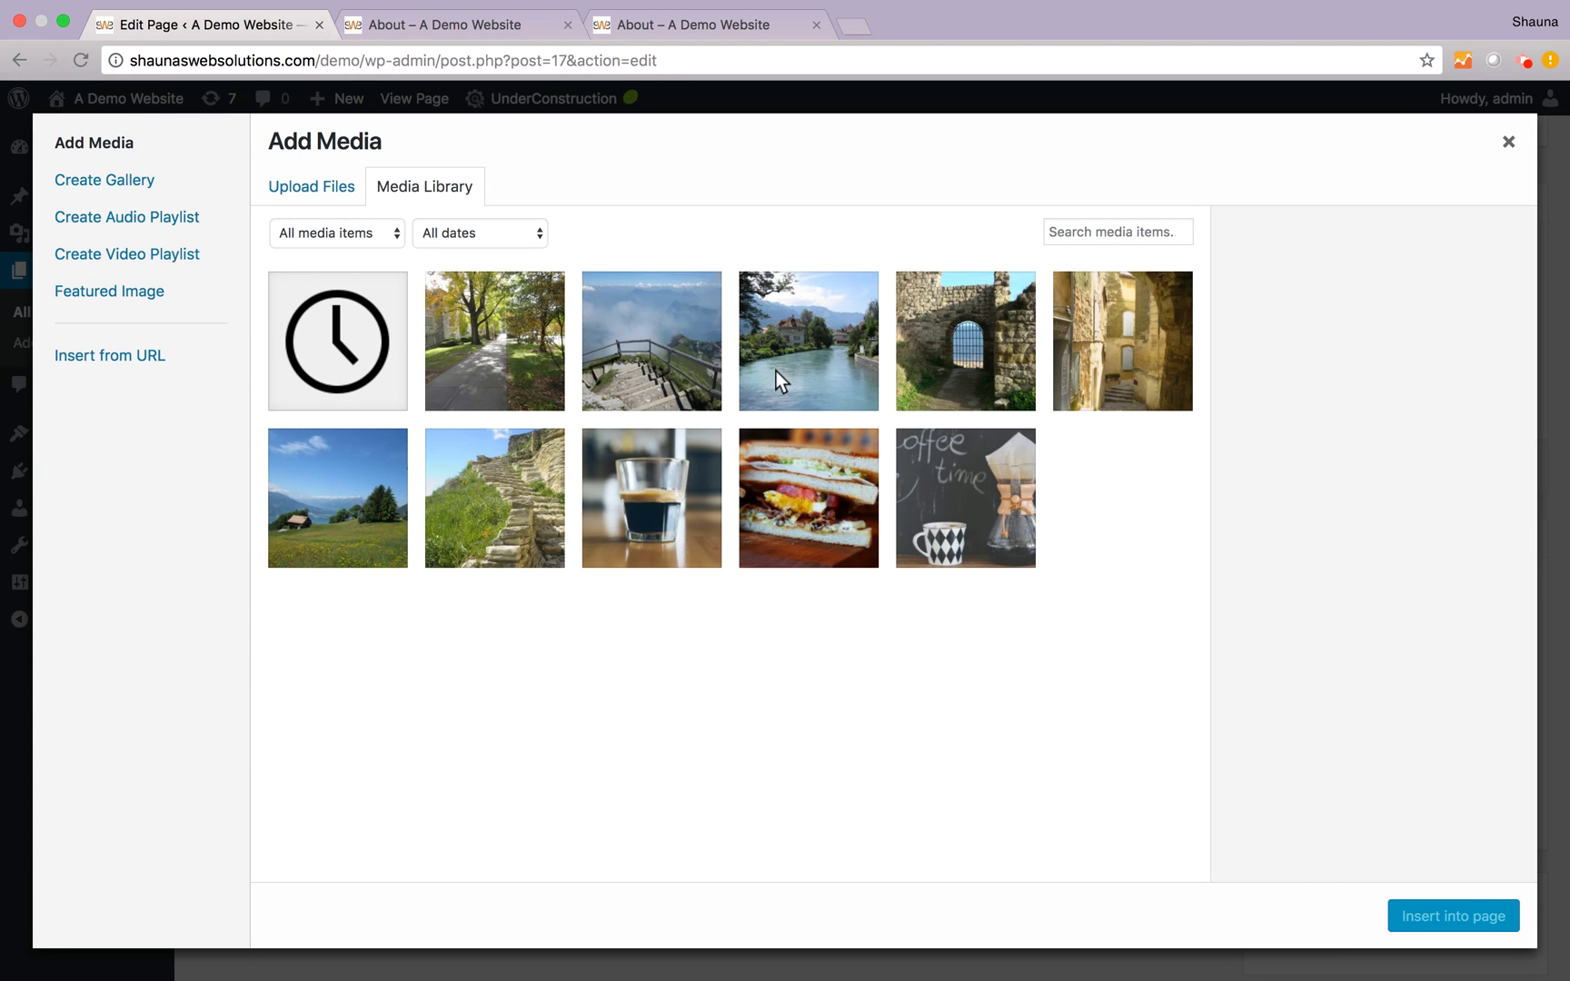
left_click(817, 353)
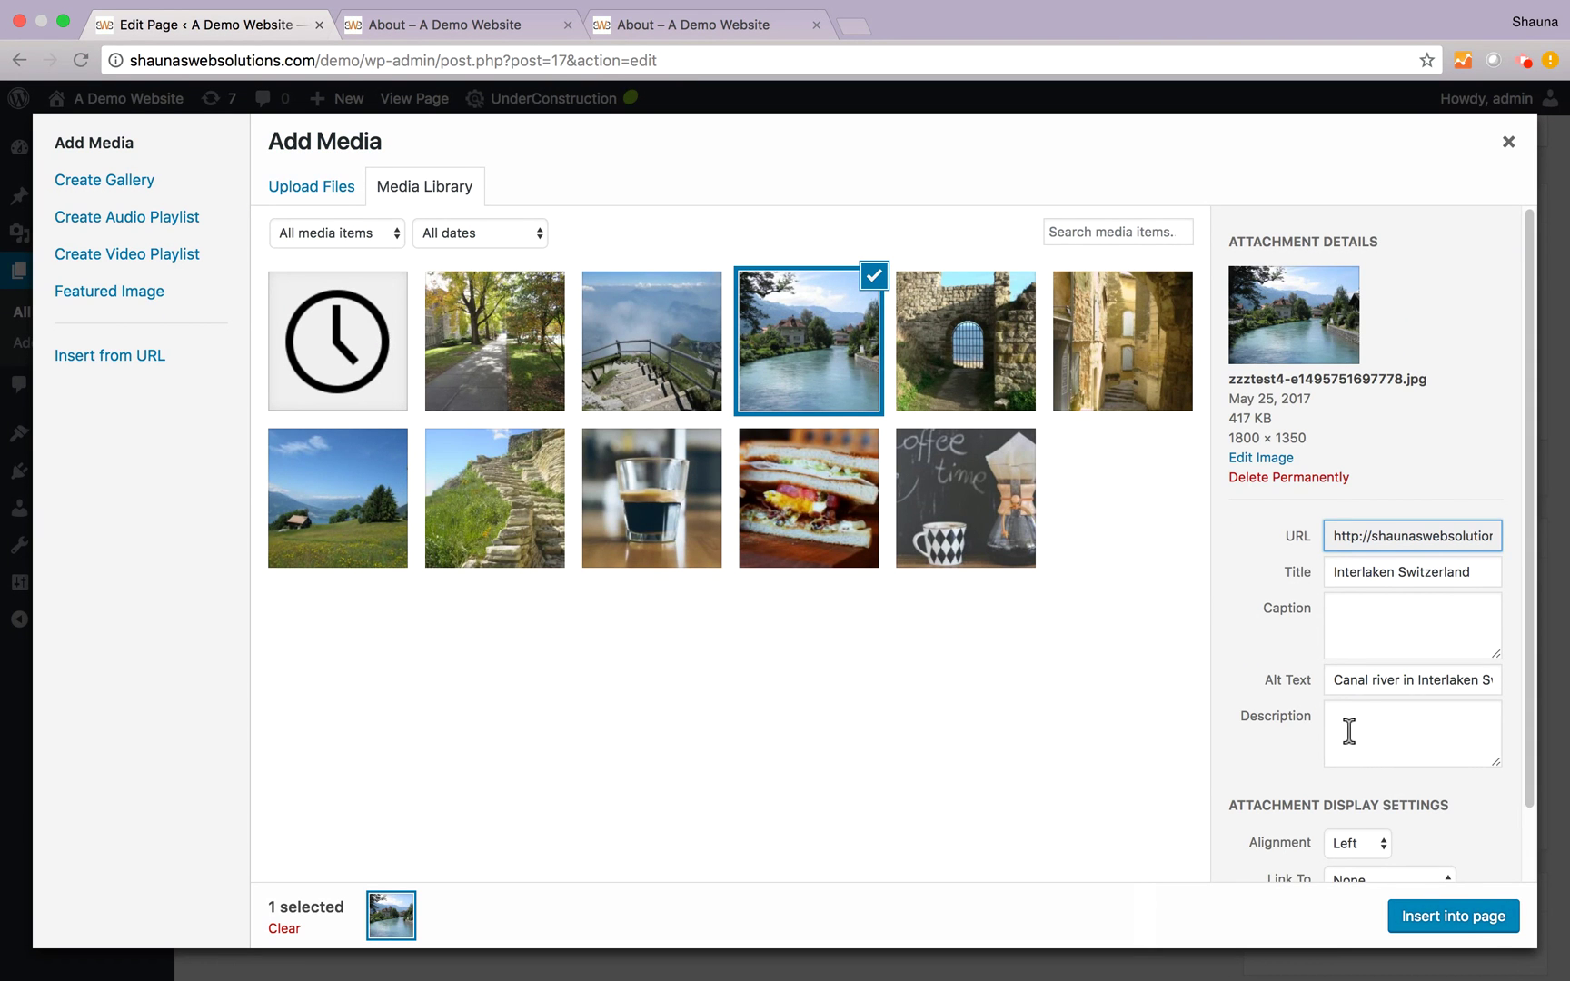
scroll(1354, 722, "down", 2)
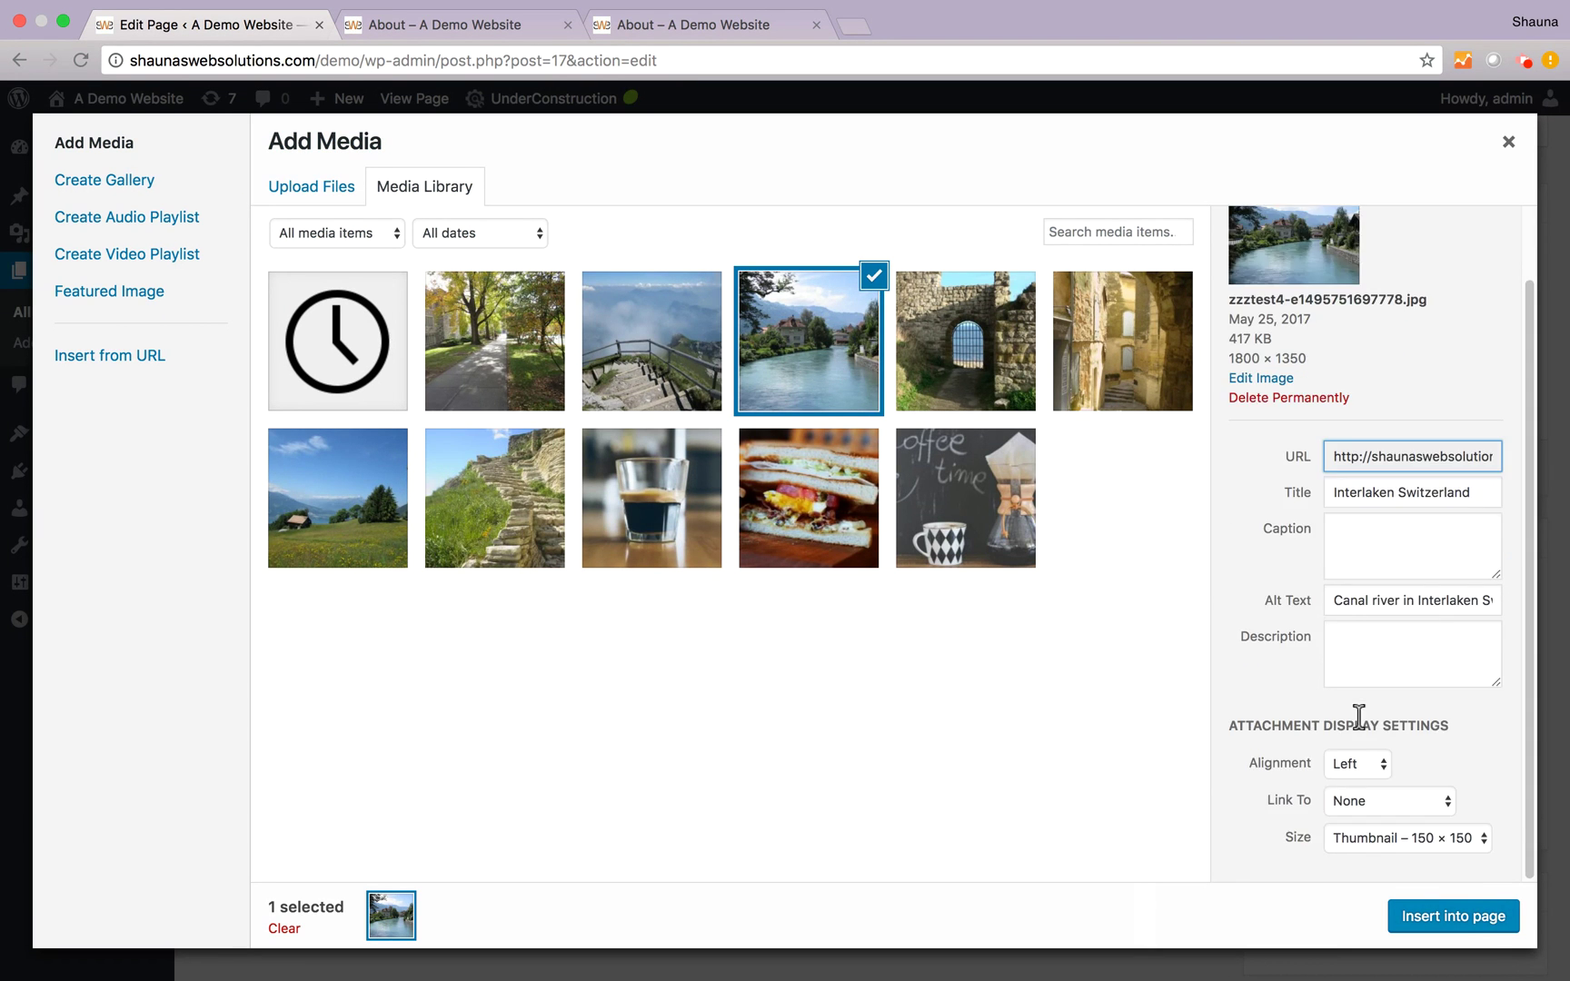
left_click(1373, 765)
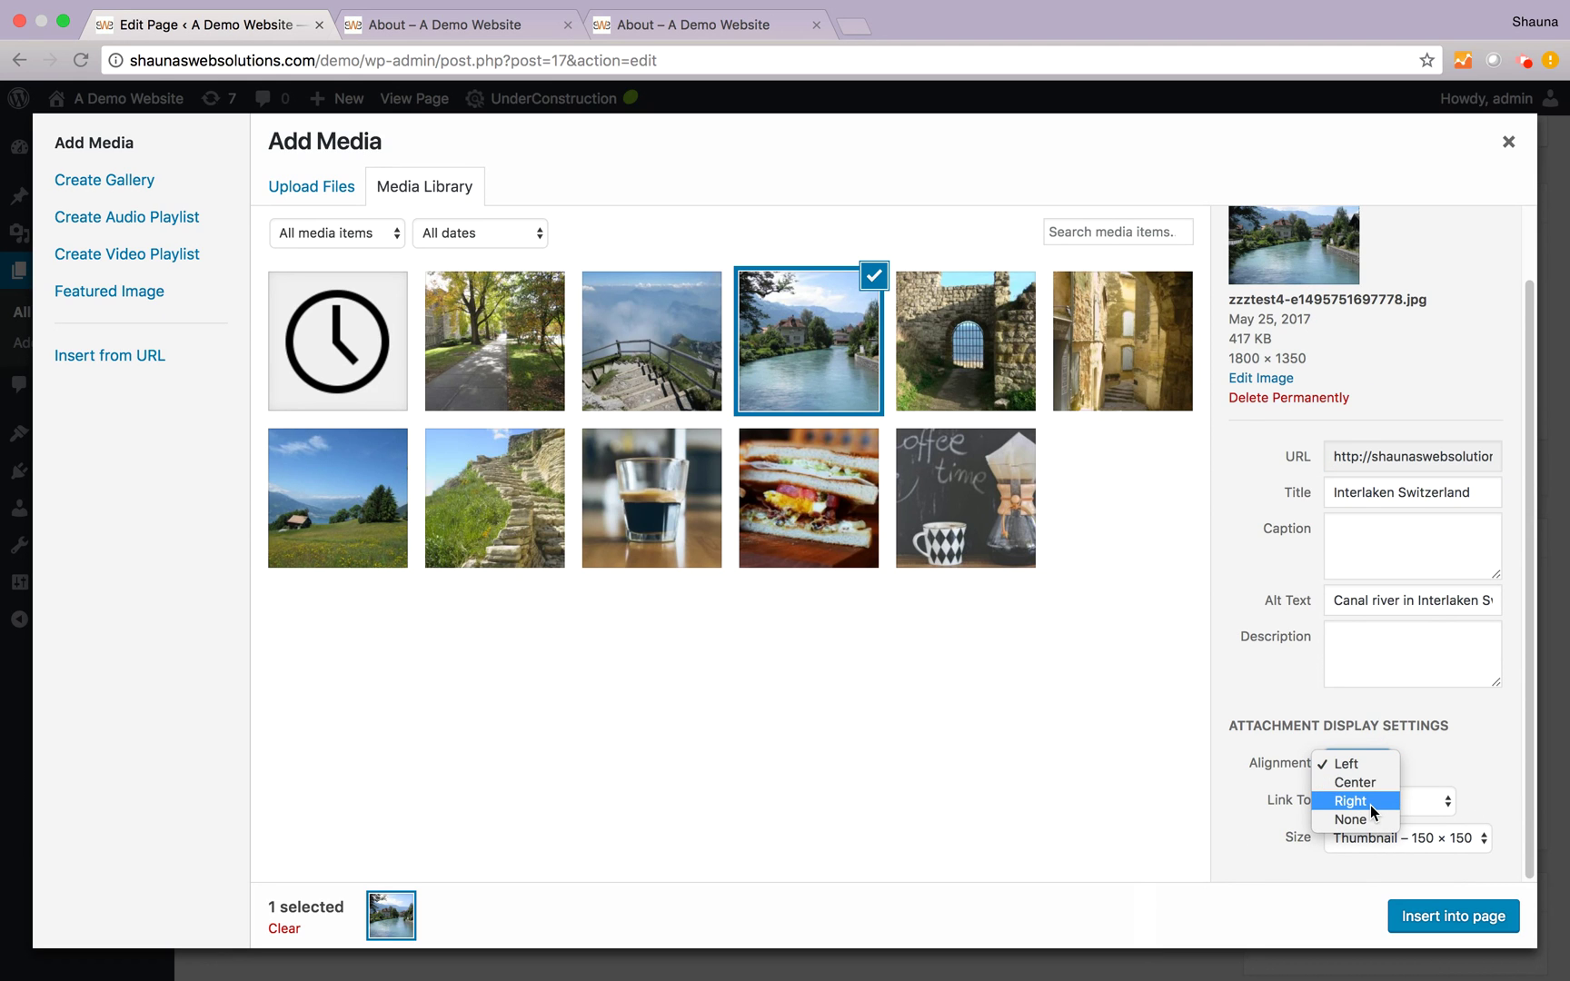
left_click(1370, 803)
left_click(1423, 802)
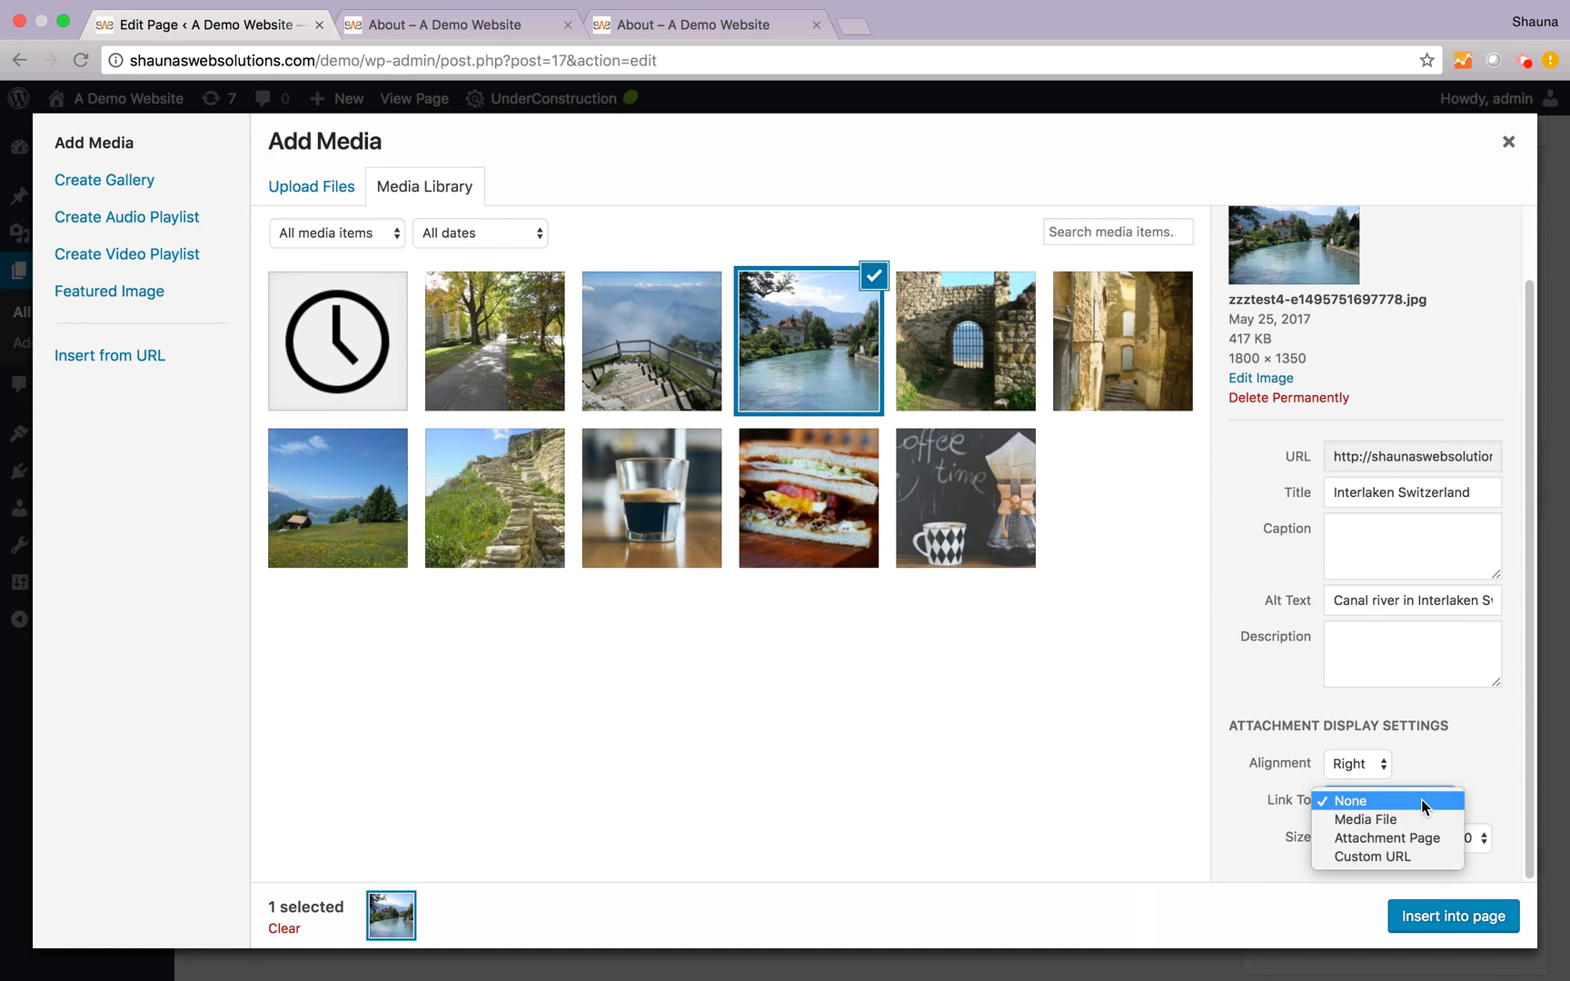
left_click(1422, 838)
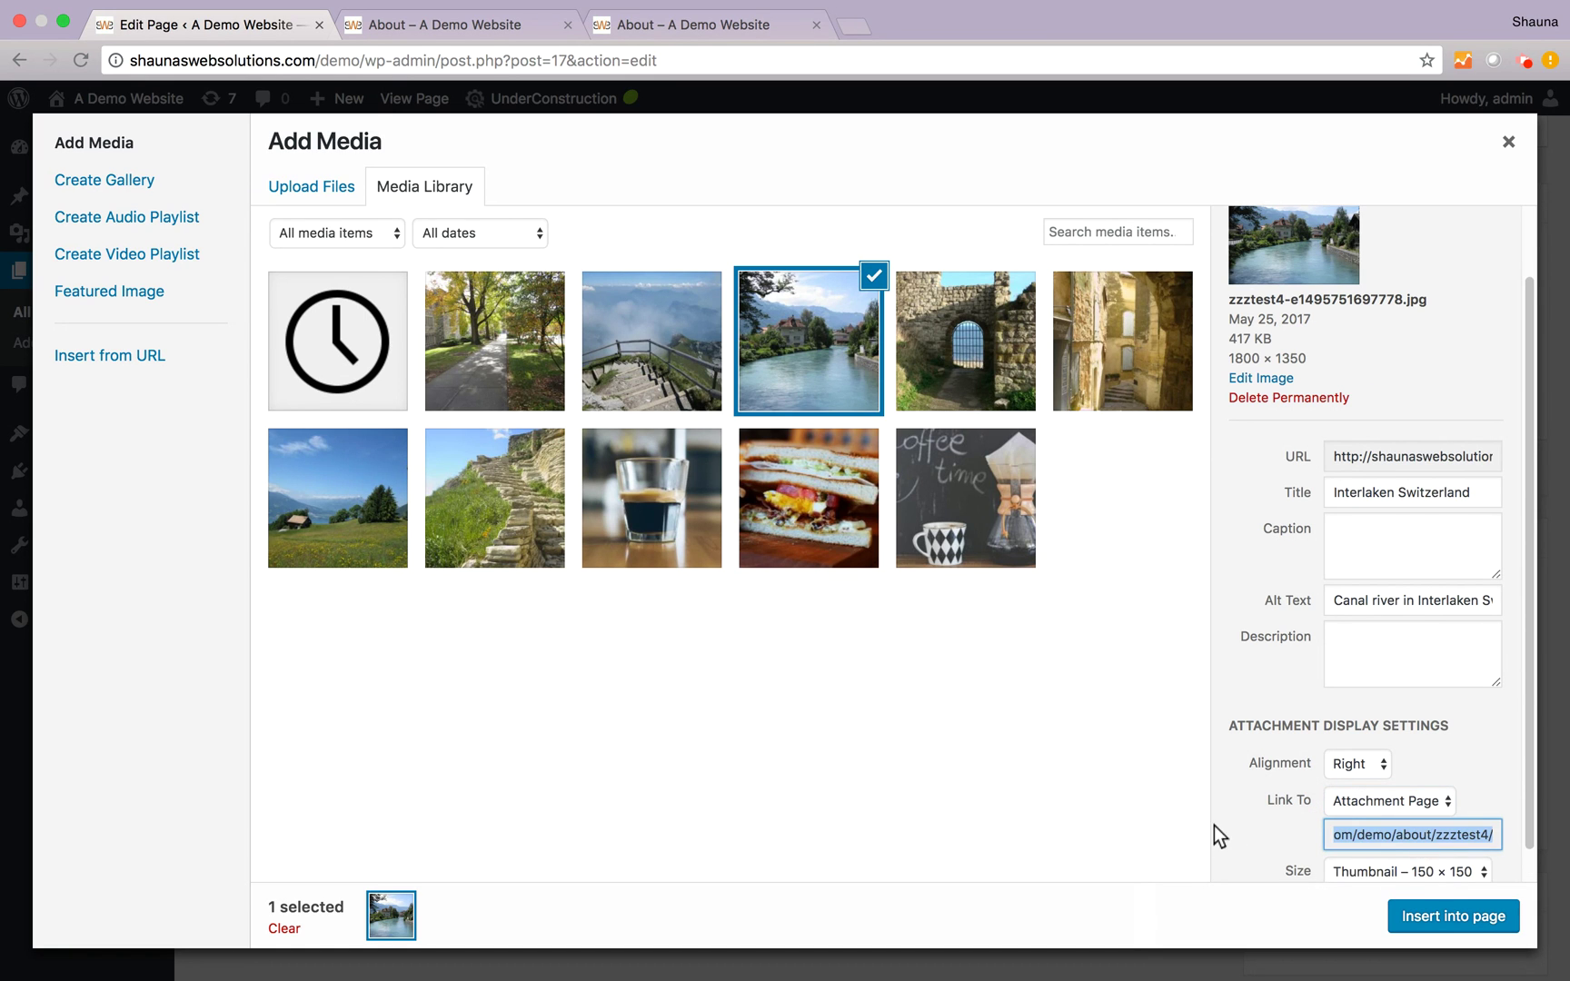
scroll(1262, 835, "down", 1)
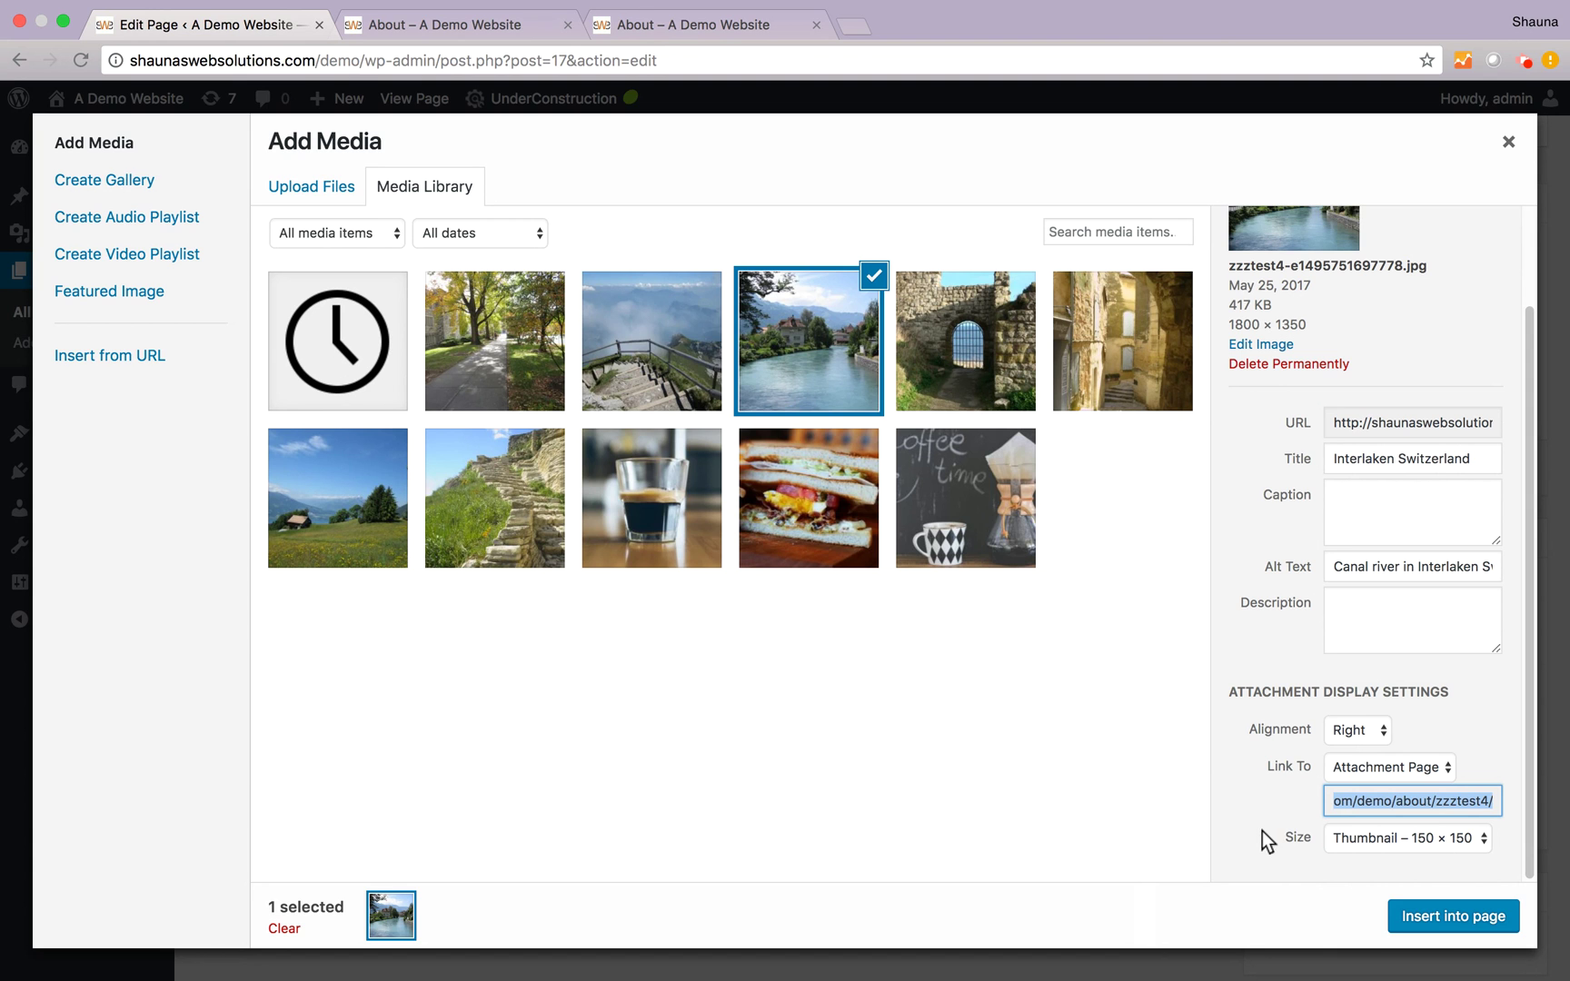
Insert the right-aligned Interlaken thumbnail, then open its attachment page from the preview.
left_click(1437, 916)
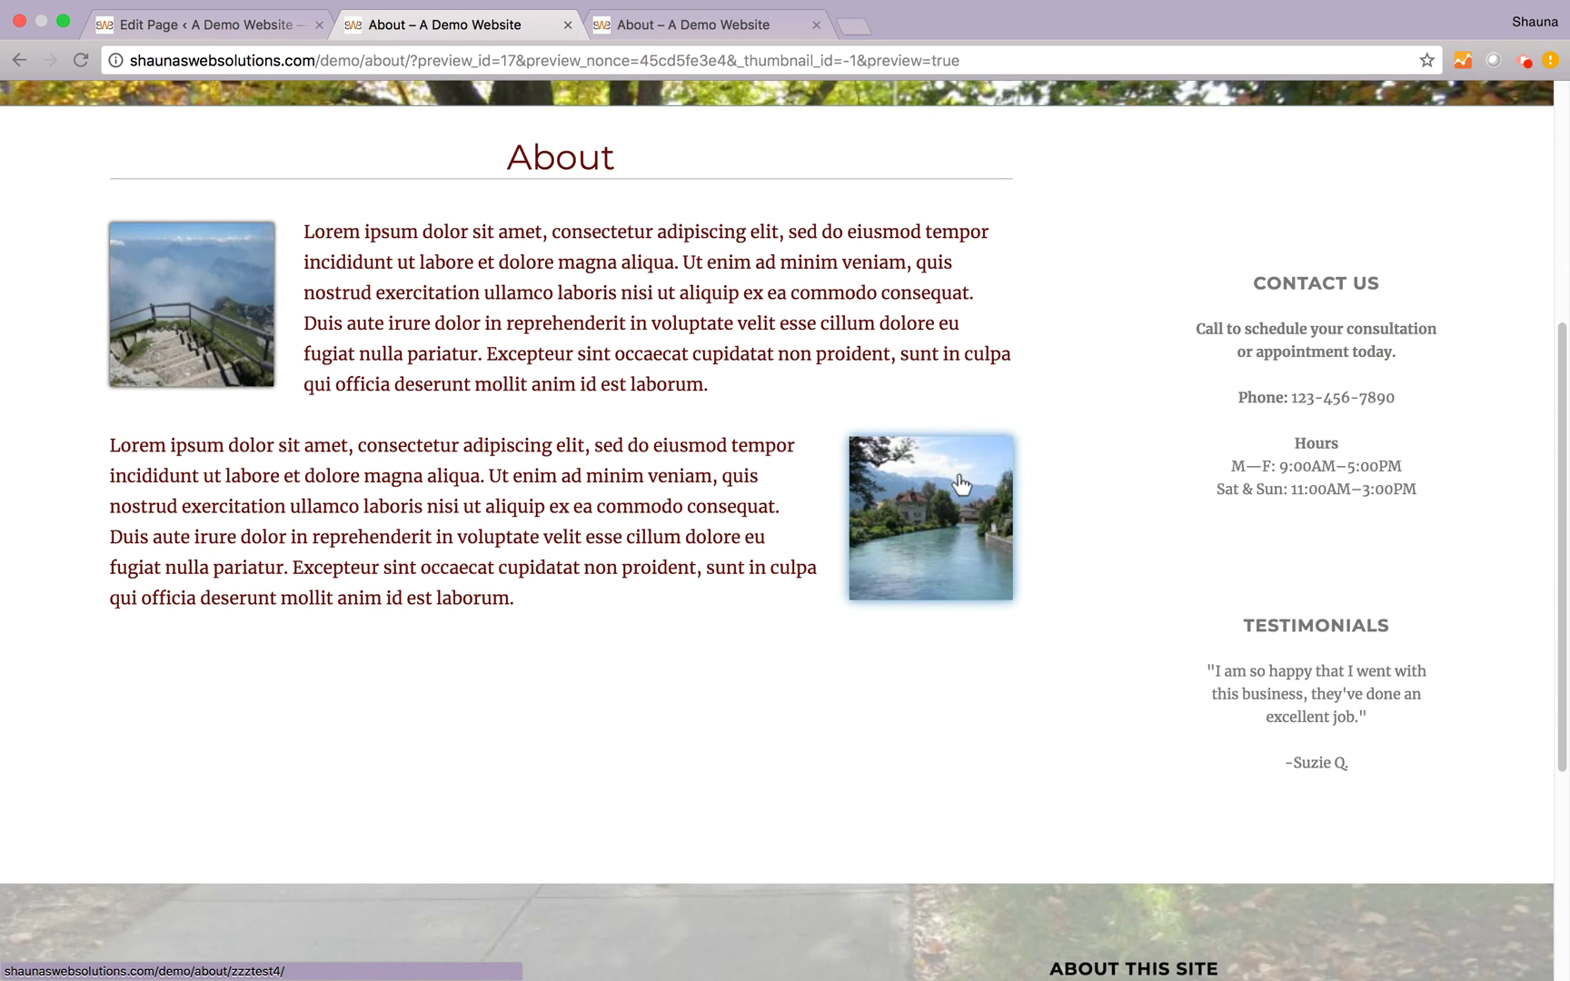
left_click(961, 484)
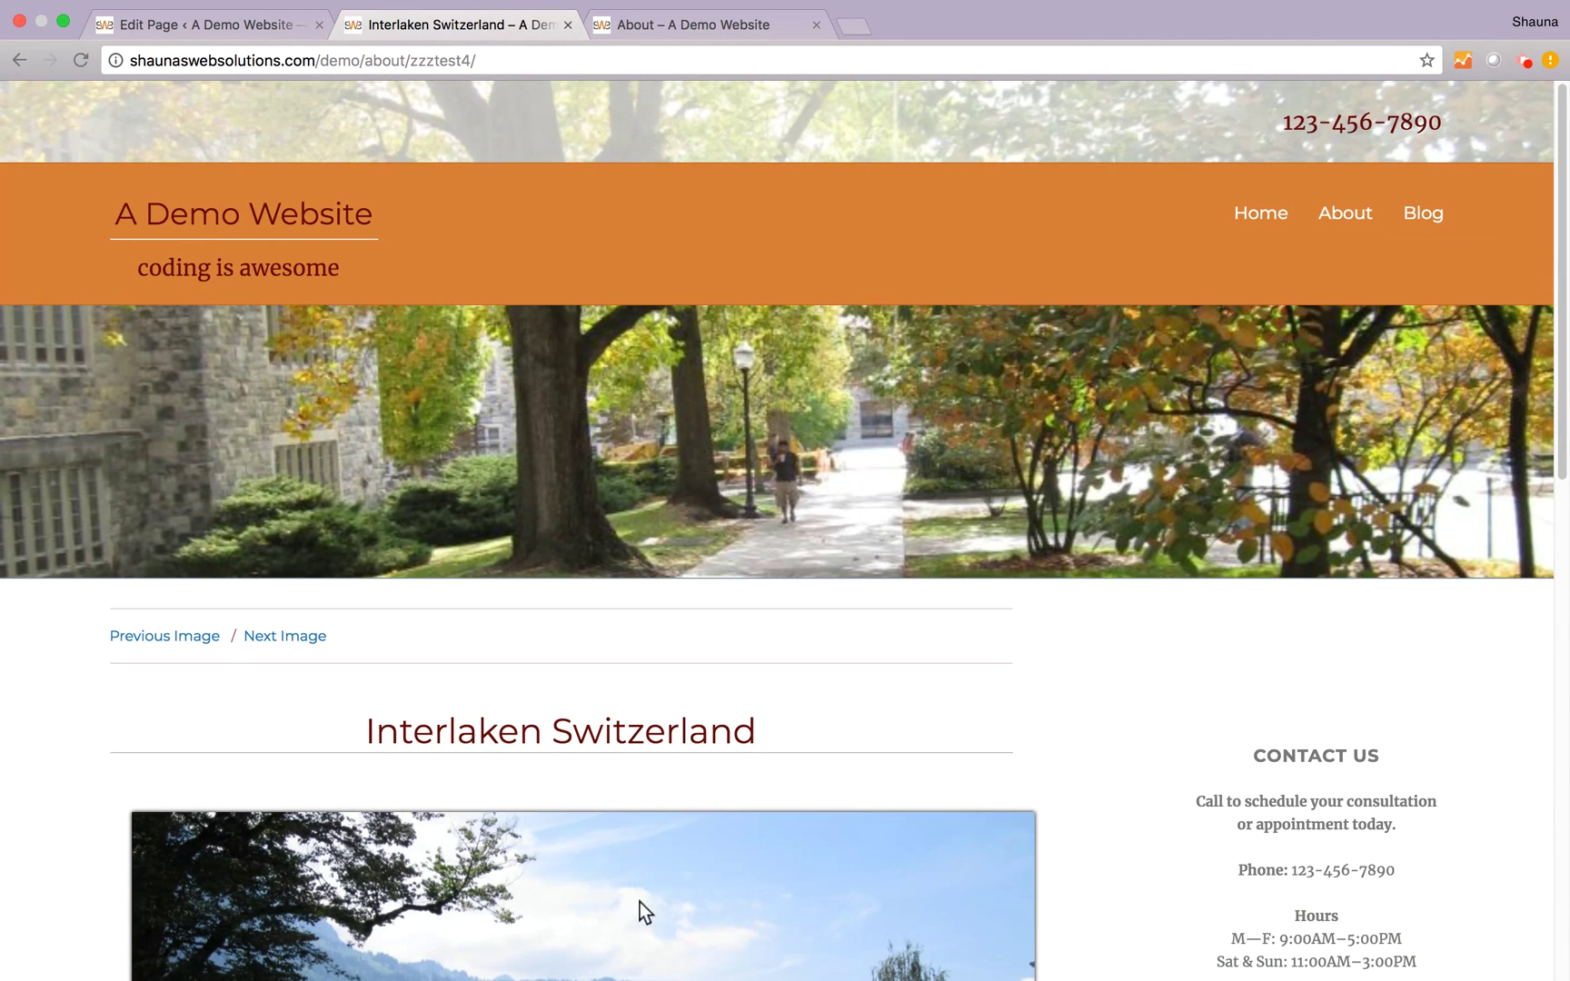
scroll(882, 731, "down", 4)
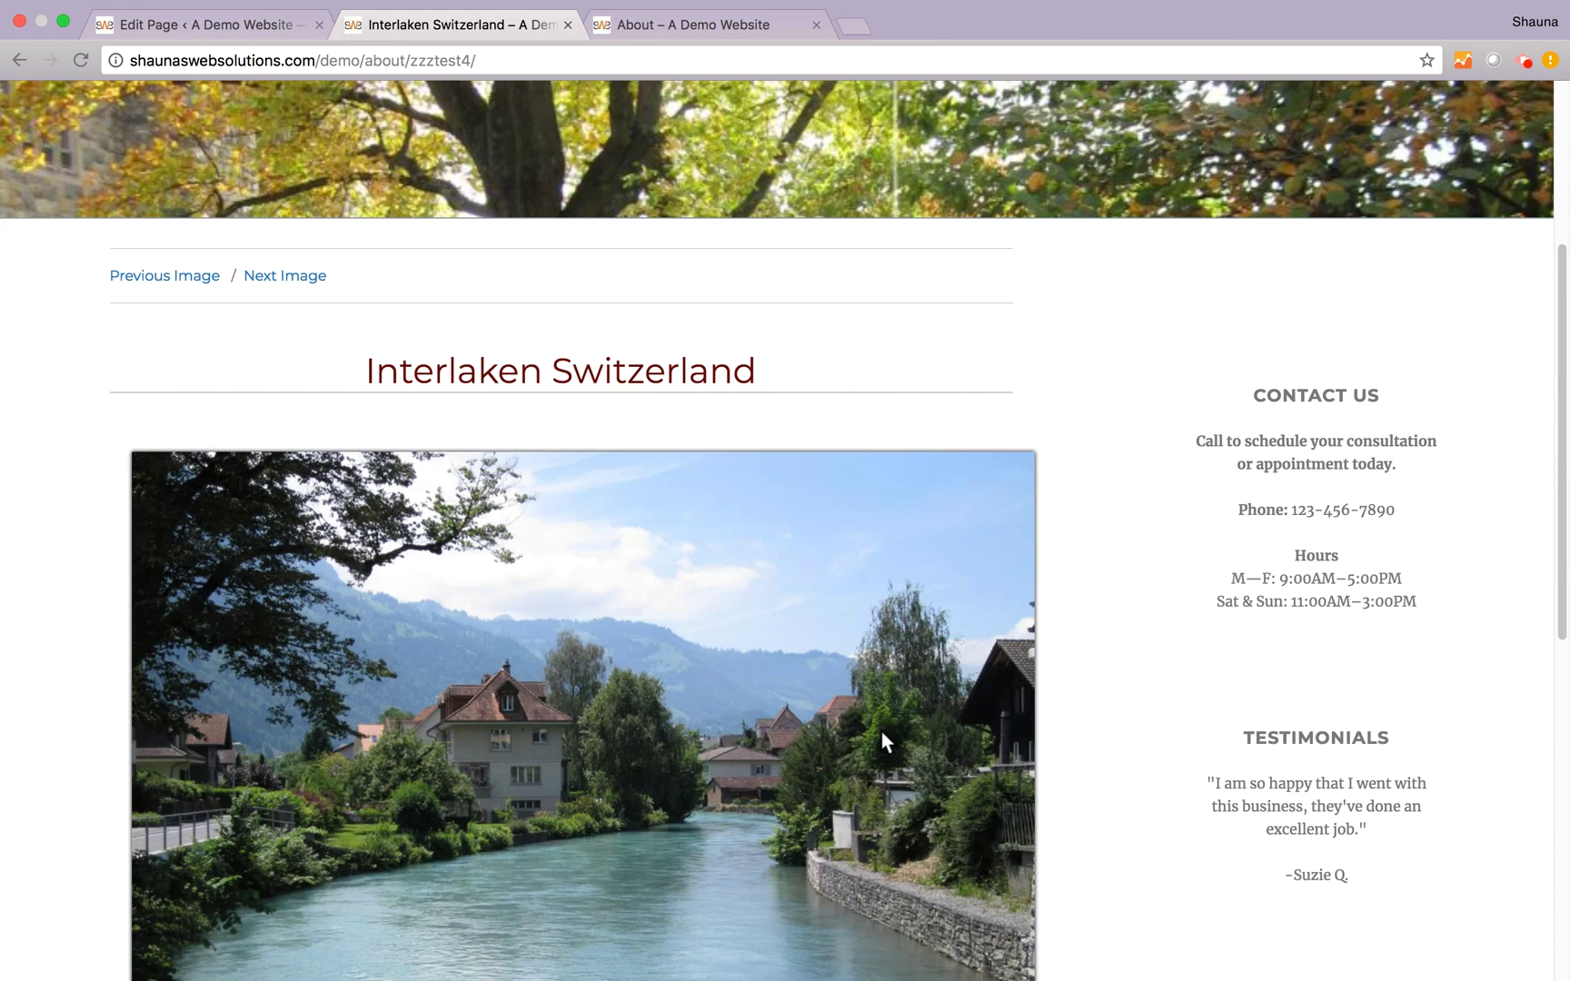
scroll(887, 738, "down", 4)
scroll(884, 717, "up", 4)
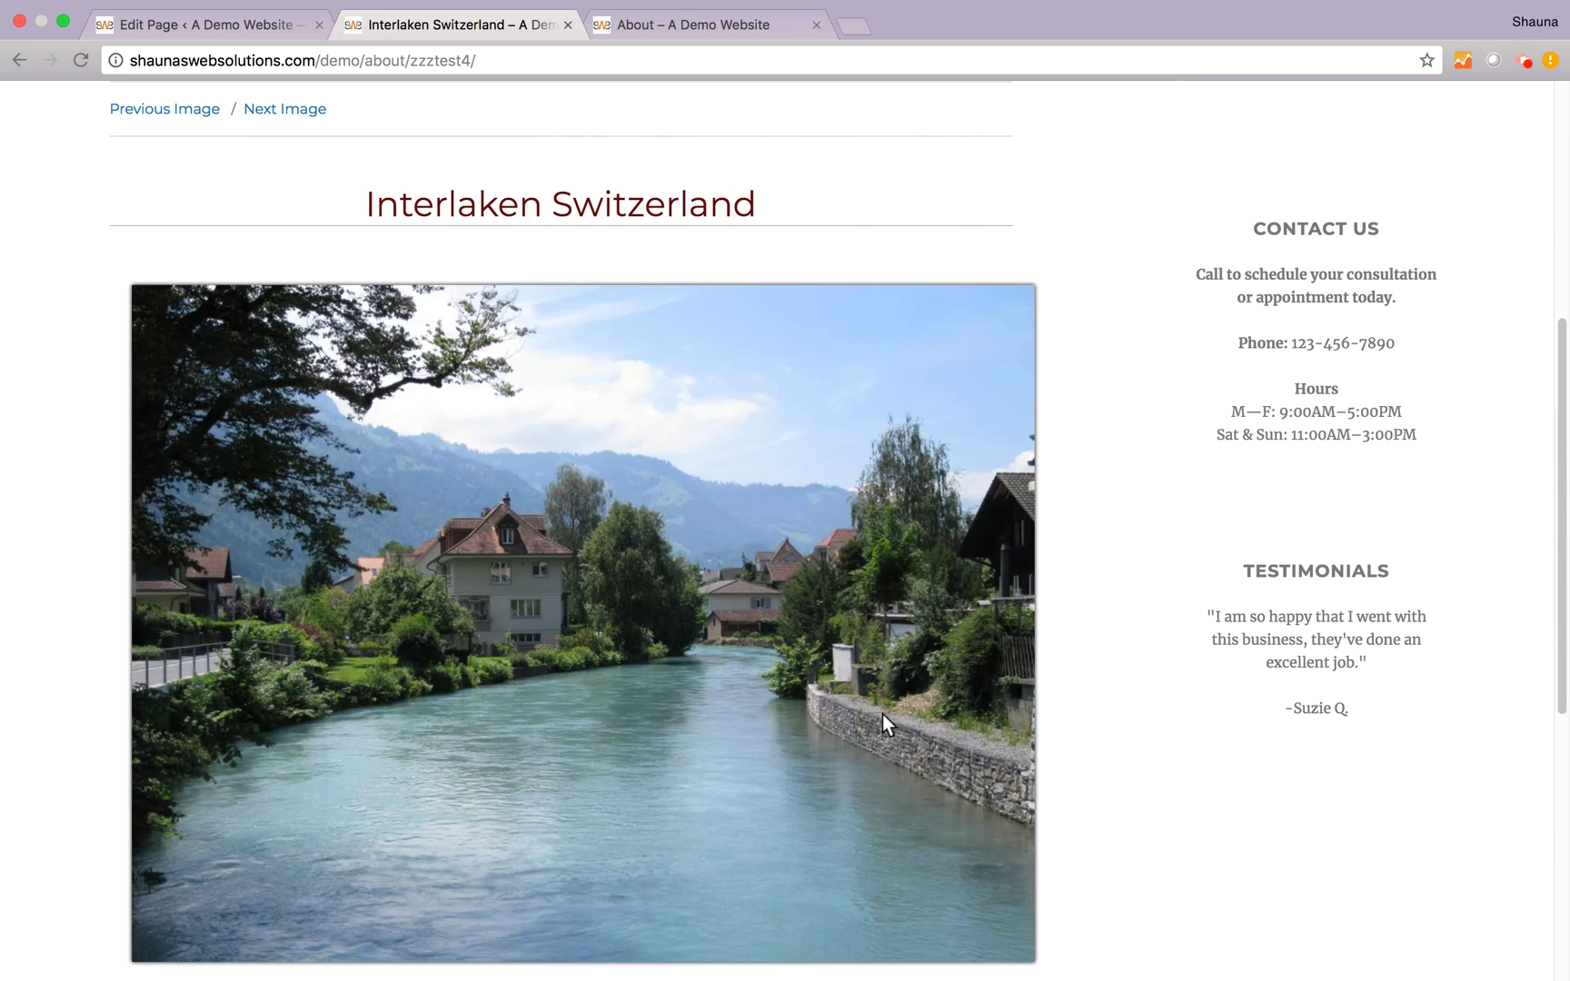
Browse to the previous image, back to Interlaken, then on to the Switzerland attachment page.
left_click(146, 291)
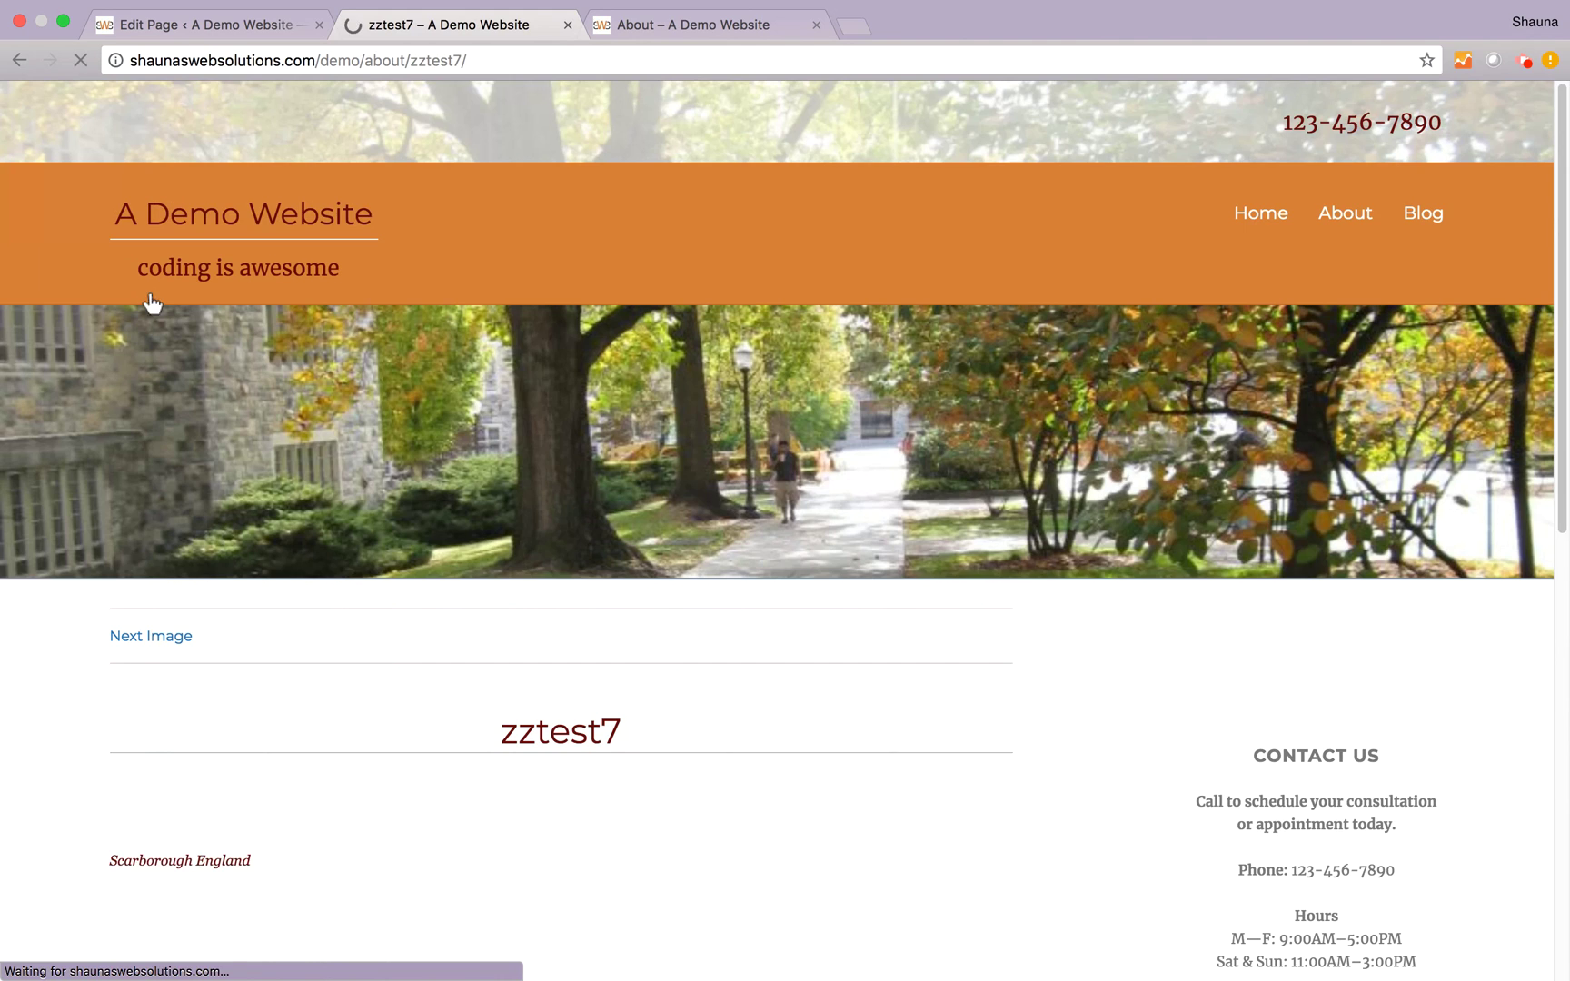
left_click(151, 636)
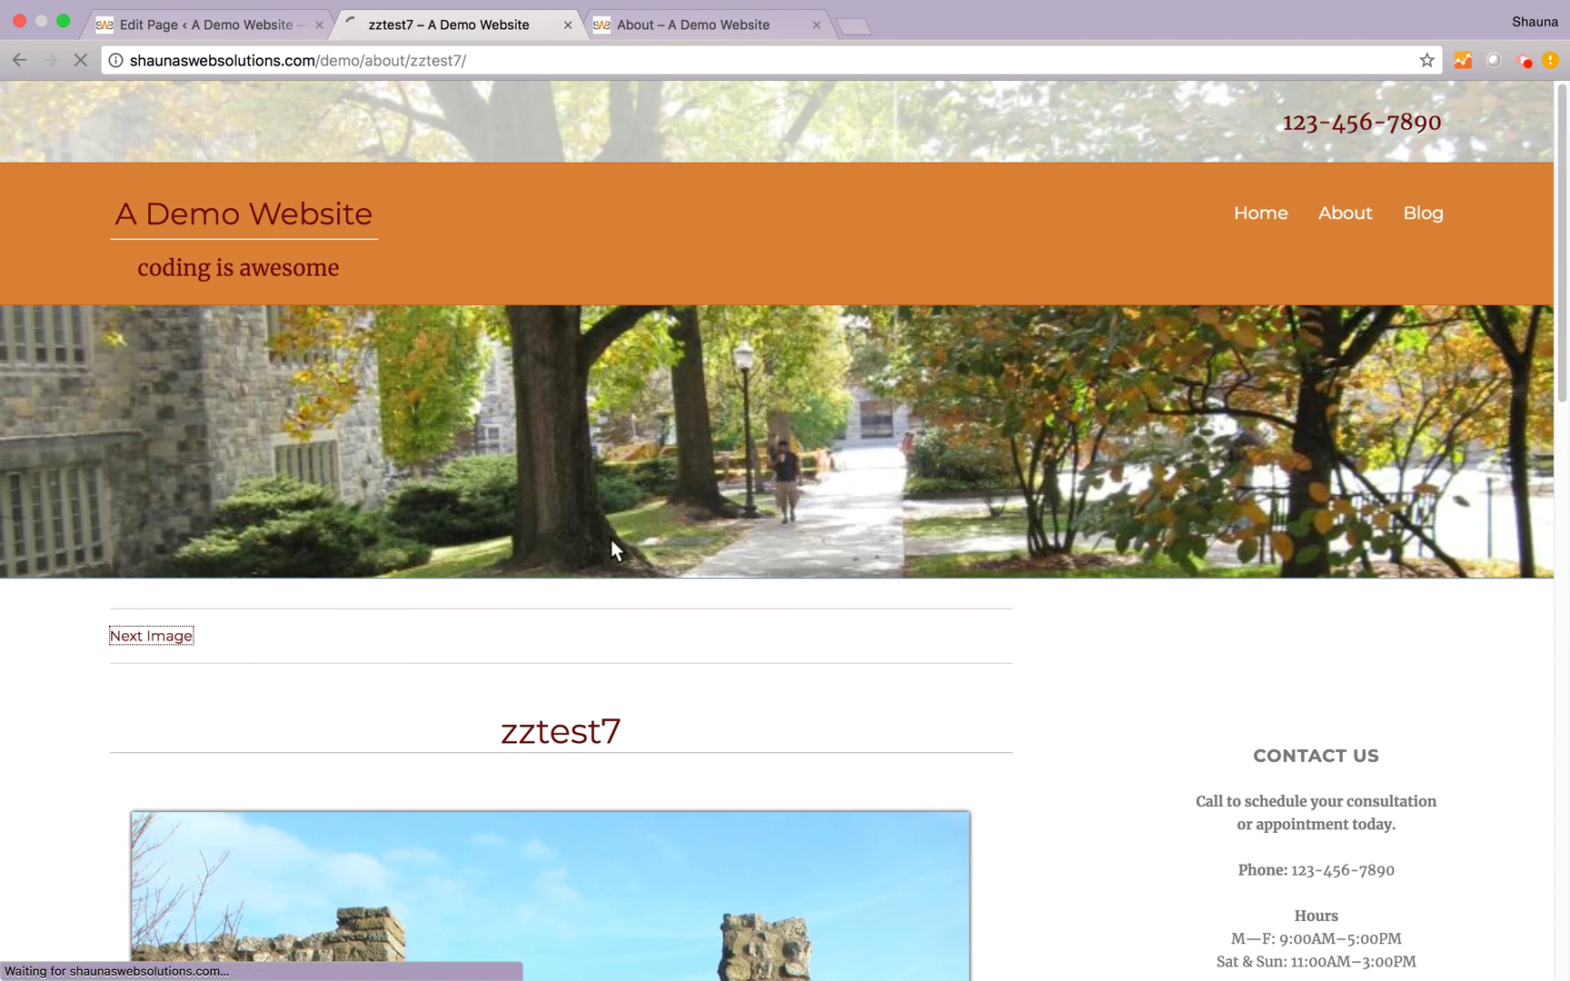
scroll(735, 524, "down", 4)
scroll(737, 526, "down", 6)
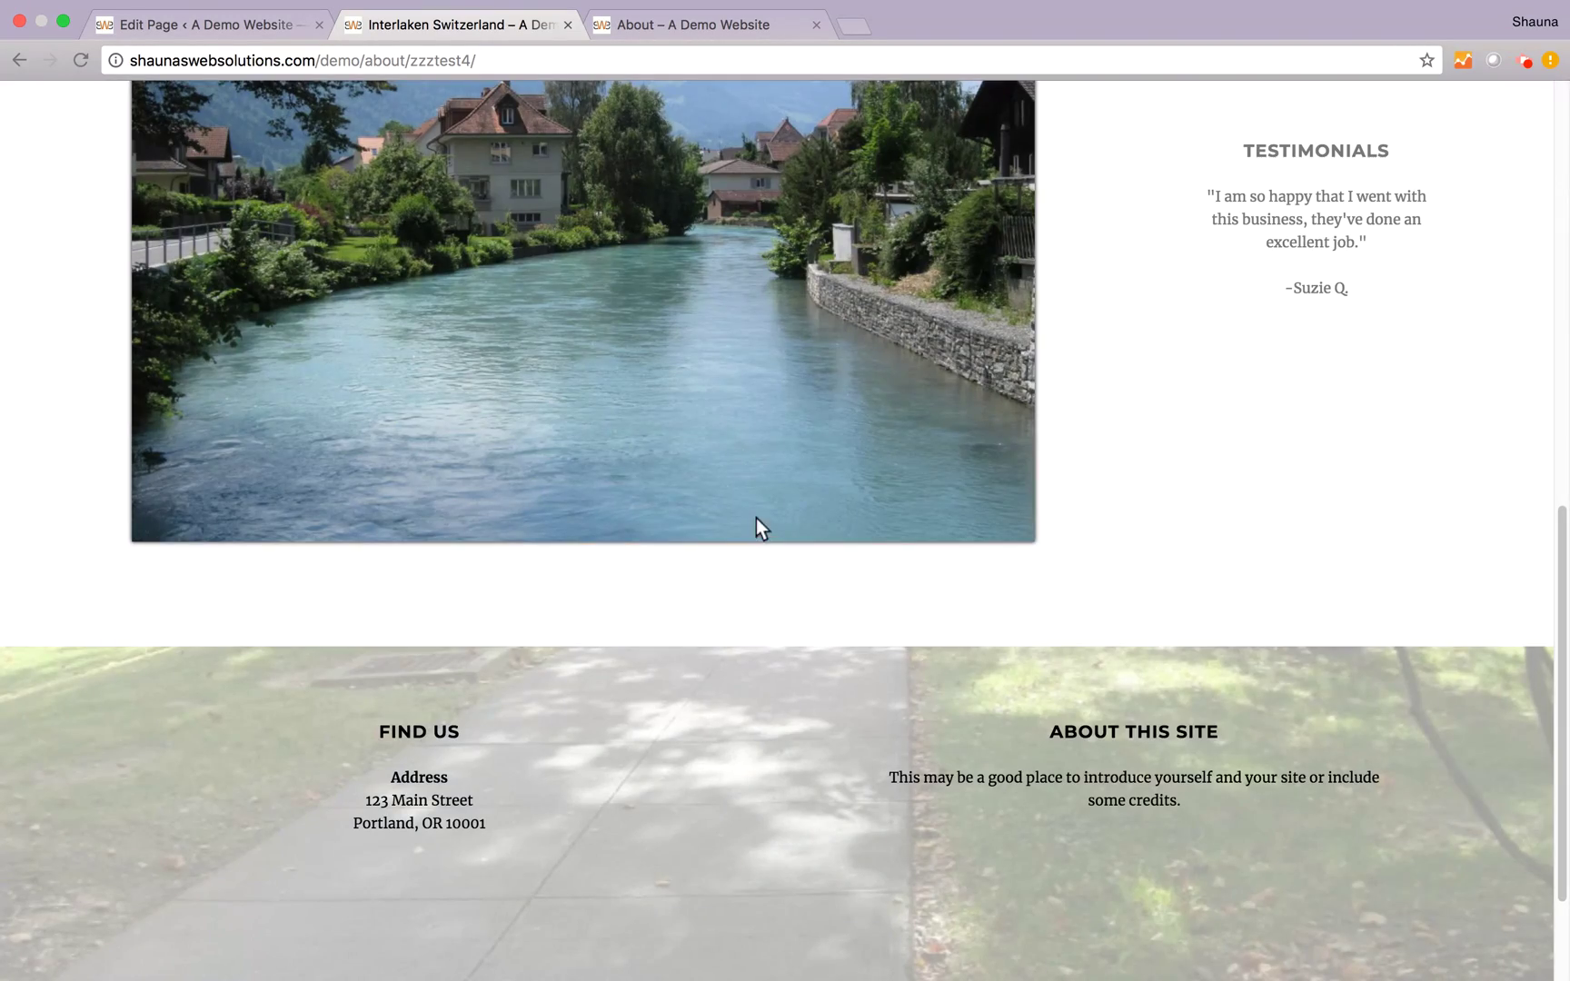
scroll(750, 518, "up", 8)
left_click(288, 446)
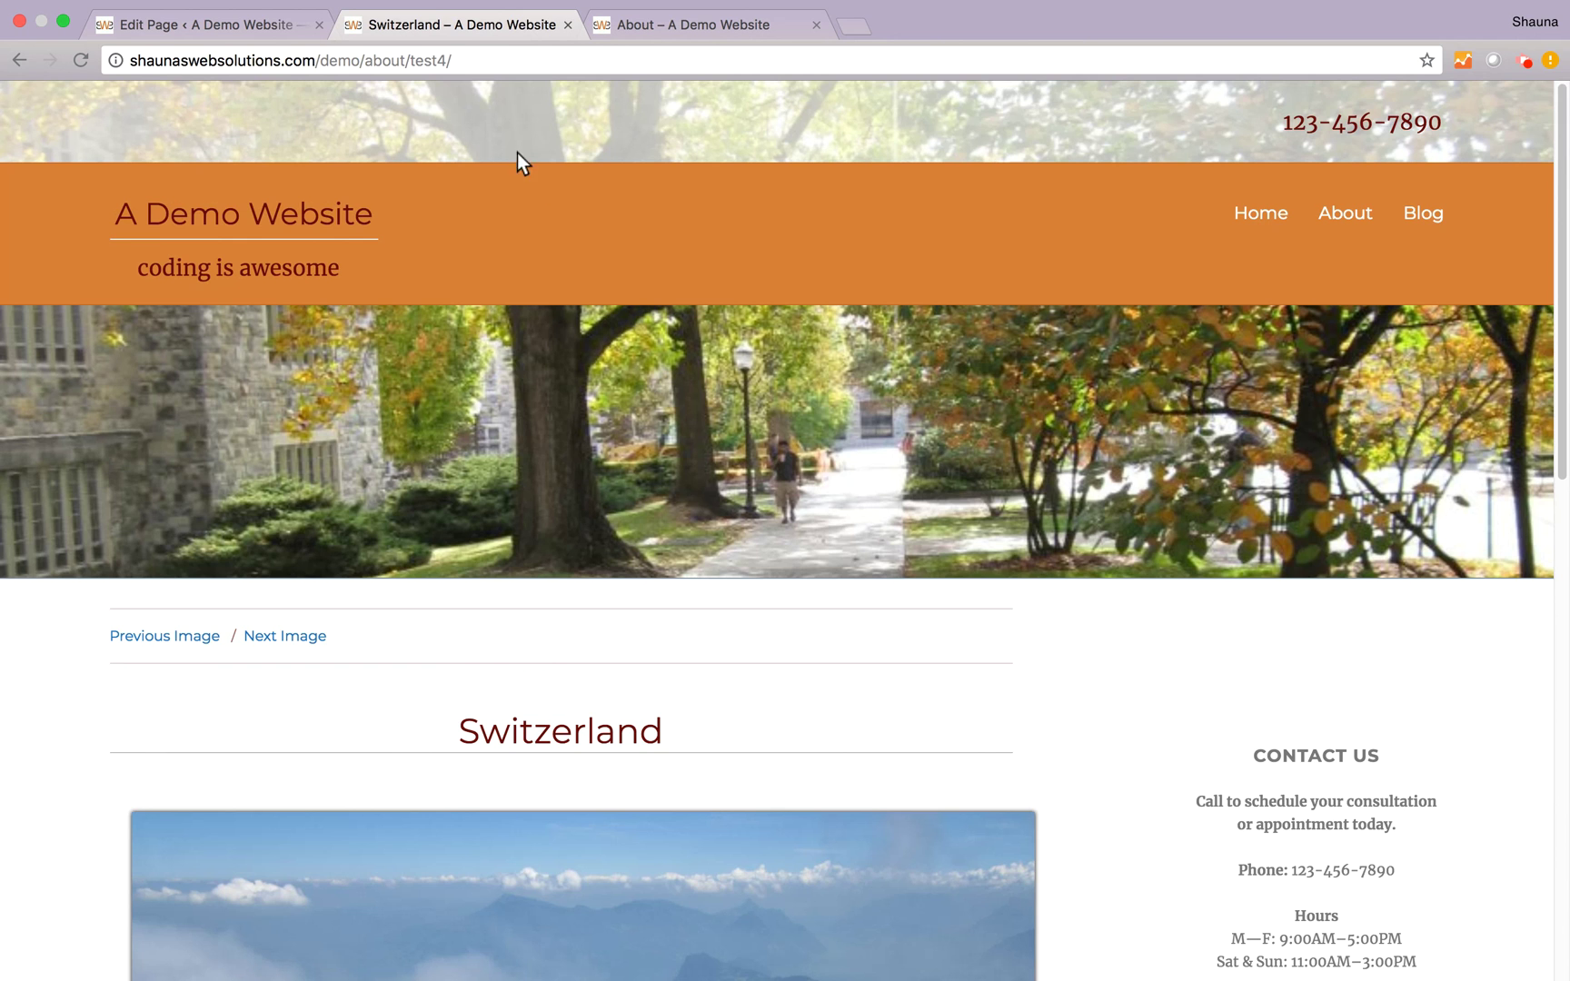
Start a new paragraph below the second paragraph and choose the Scarborough gate image from the media library.
left_click(570, 26)
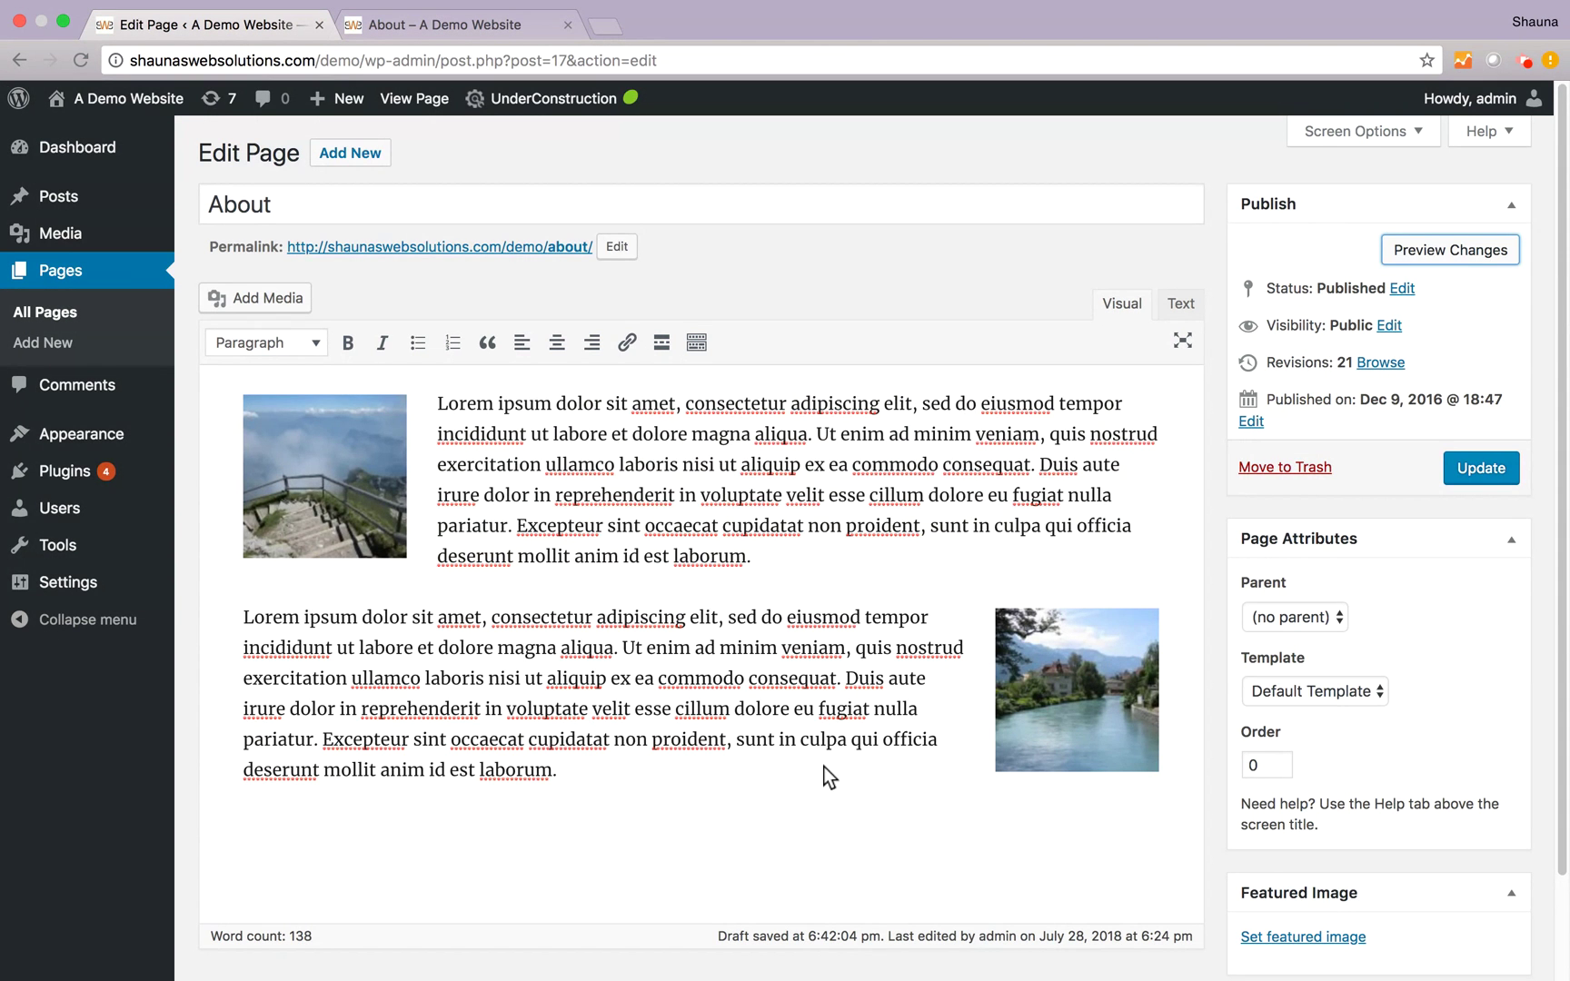
left_click(699, 772)
scroll(855, 768, "down", 2)
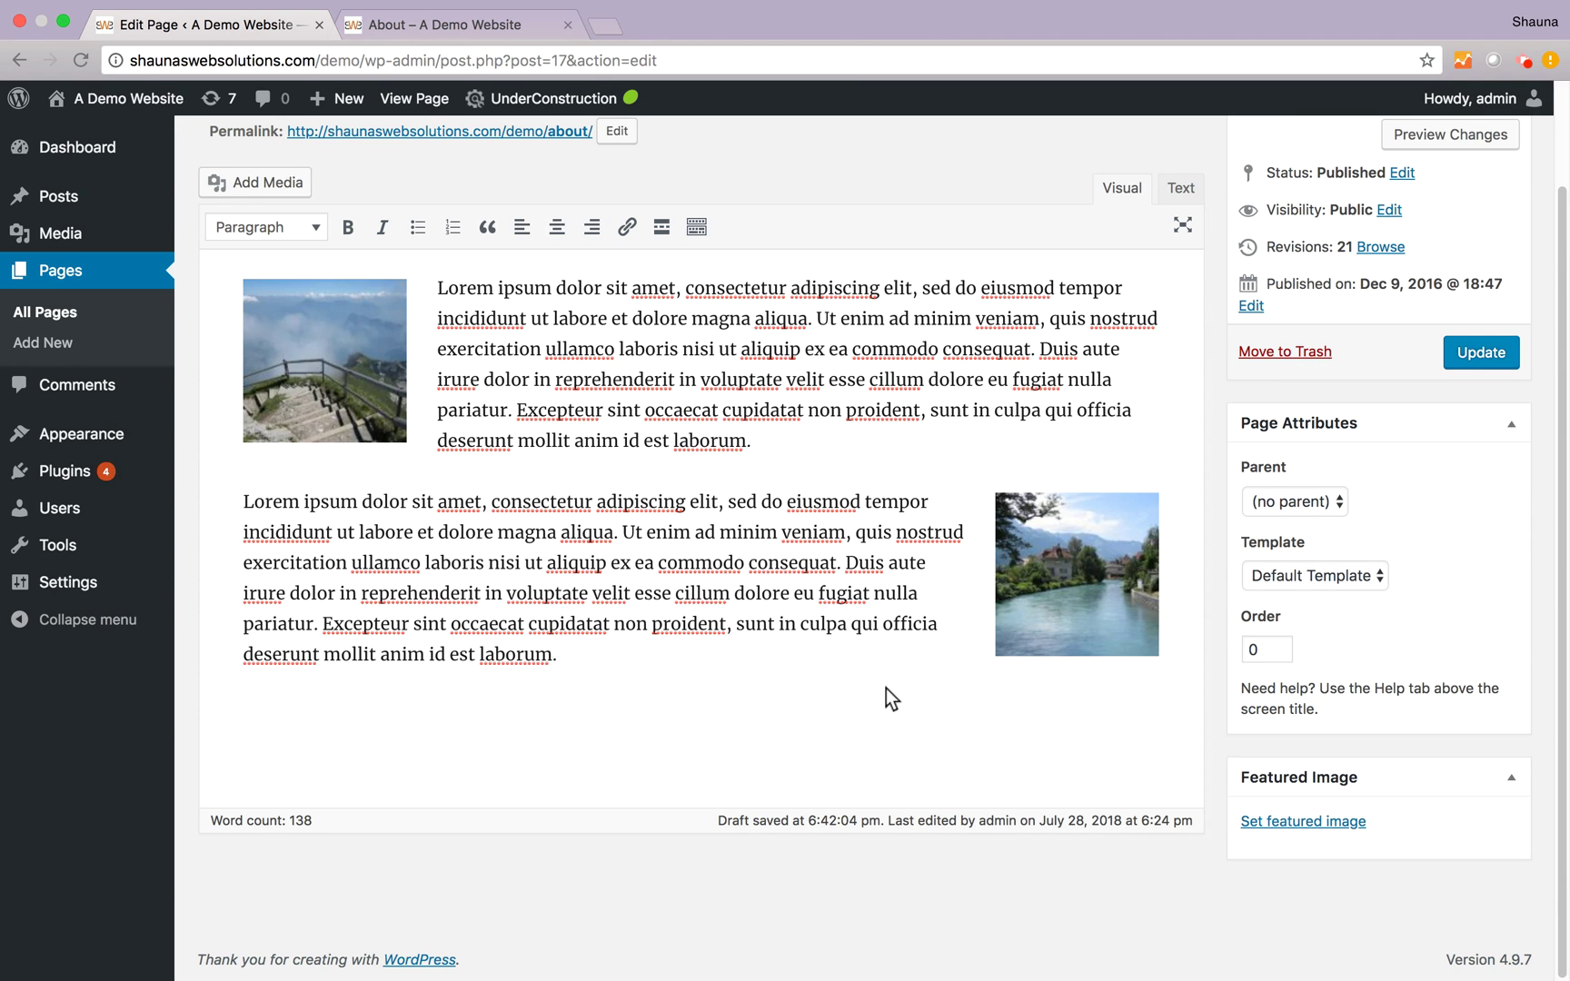
key("Return")
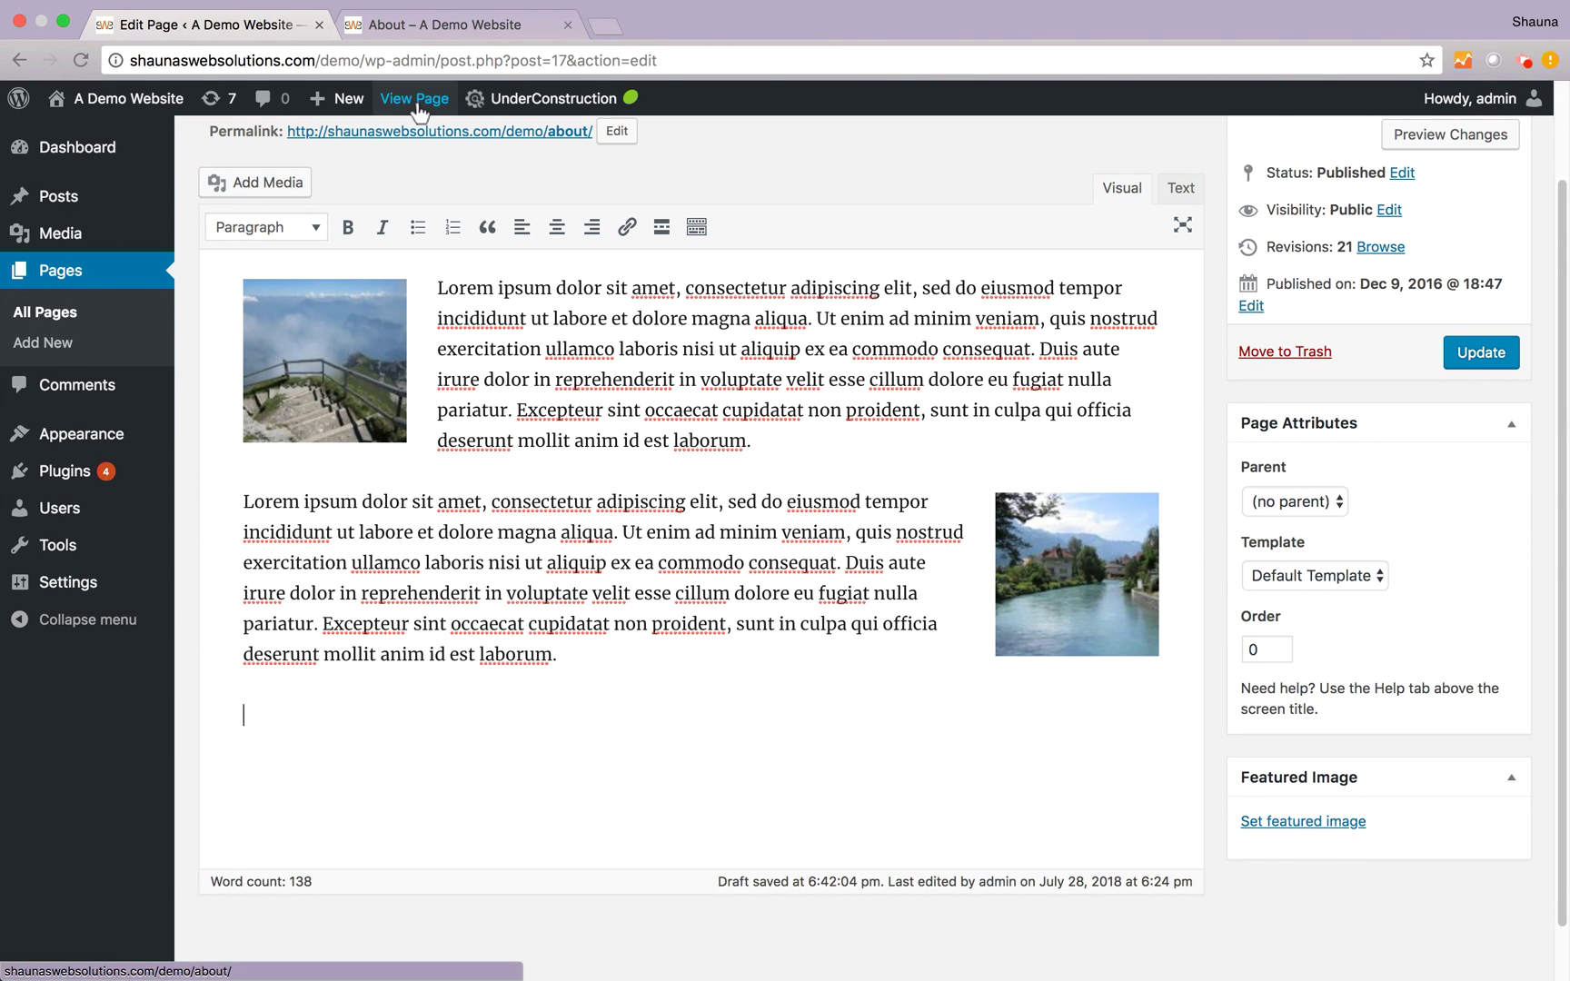
left_click(272, 189)
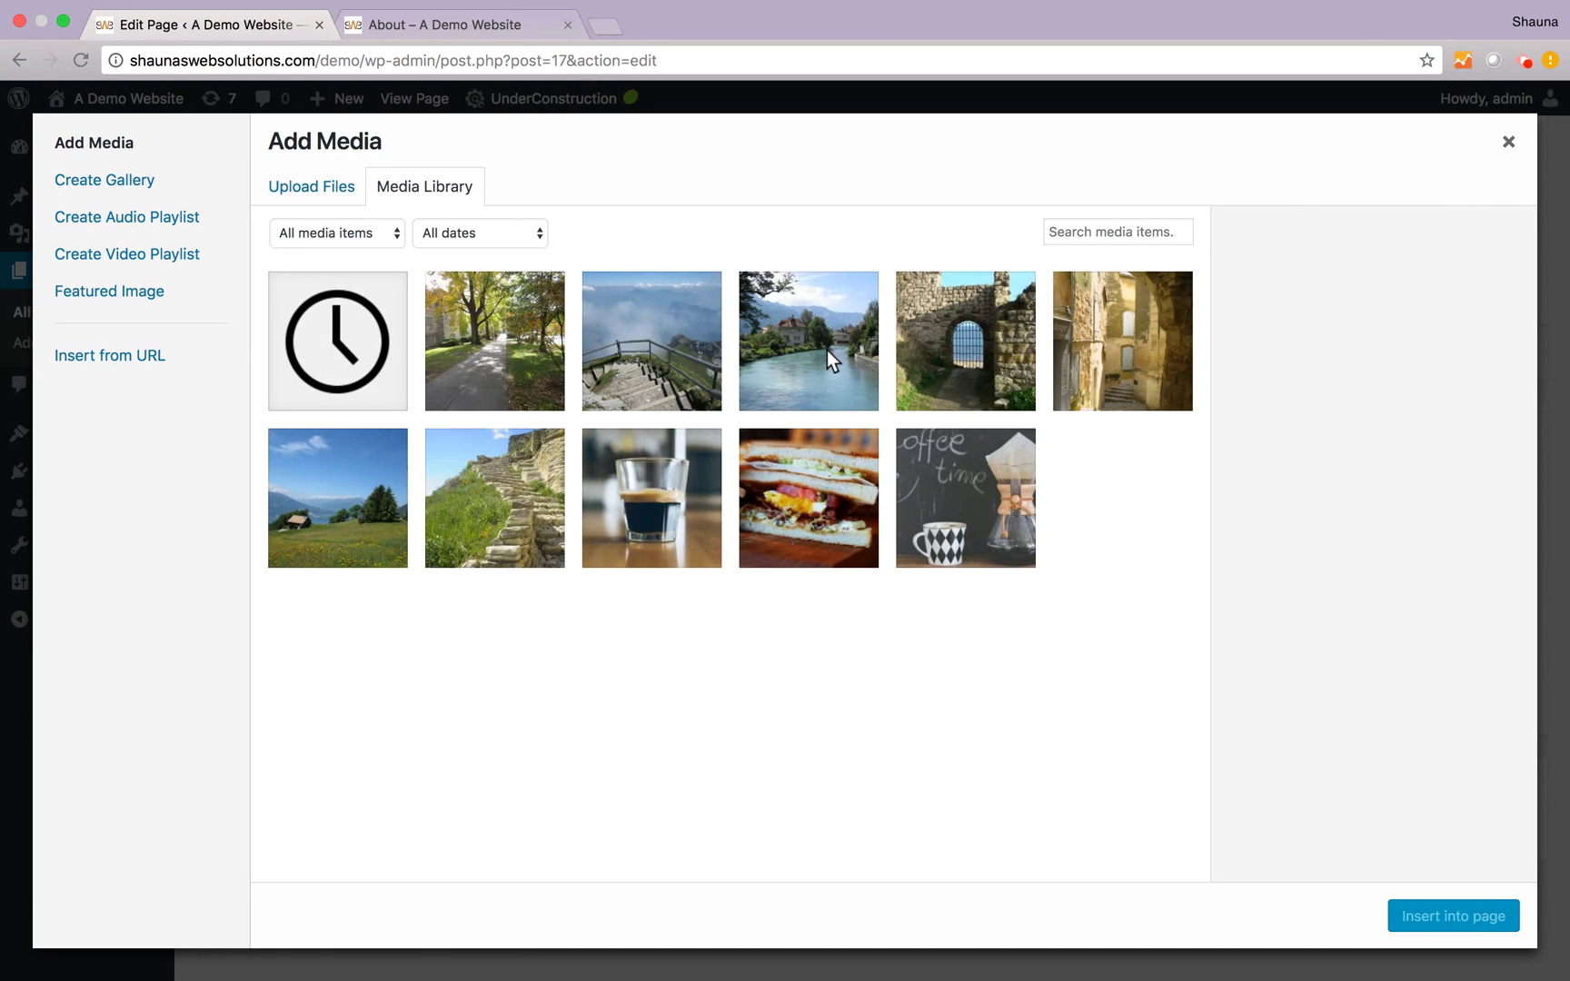
left_click(963, 368)
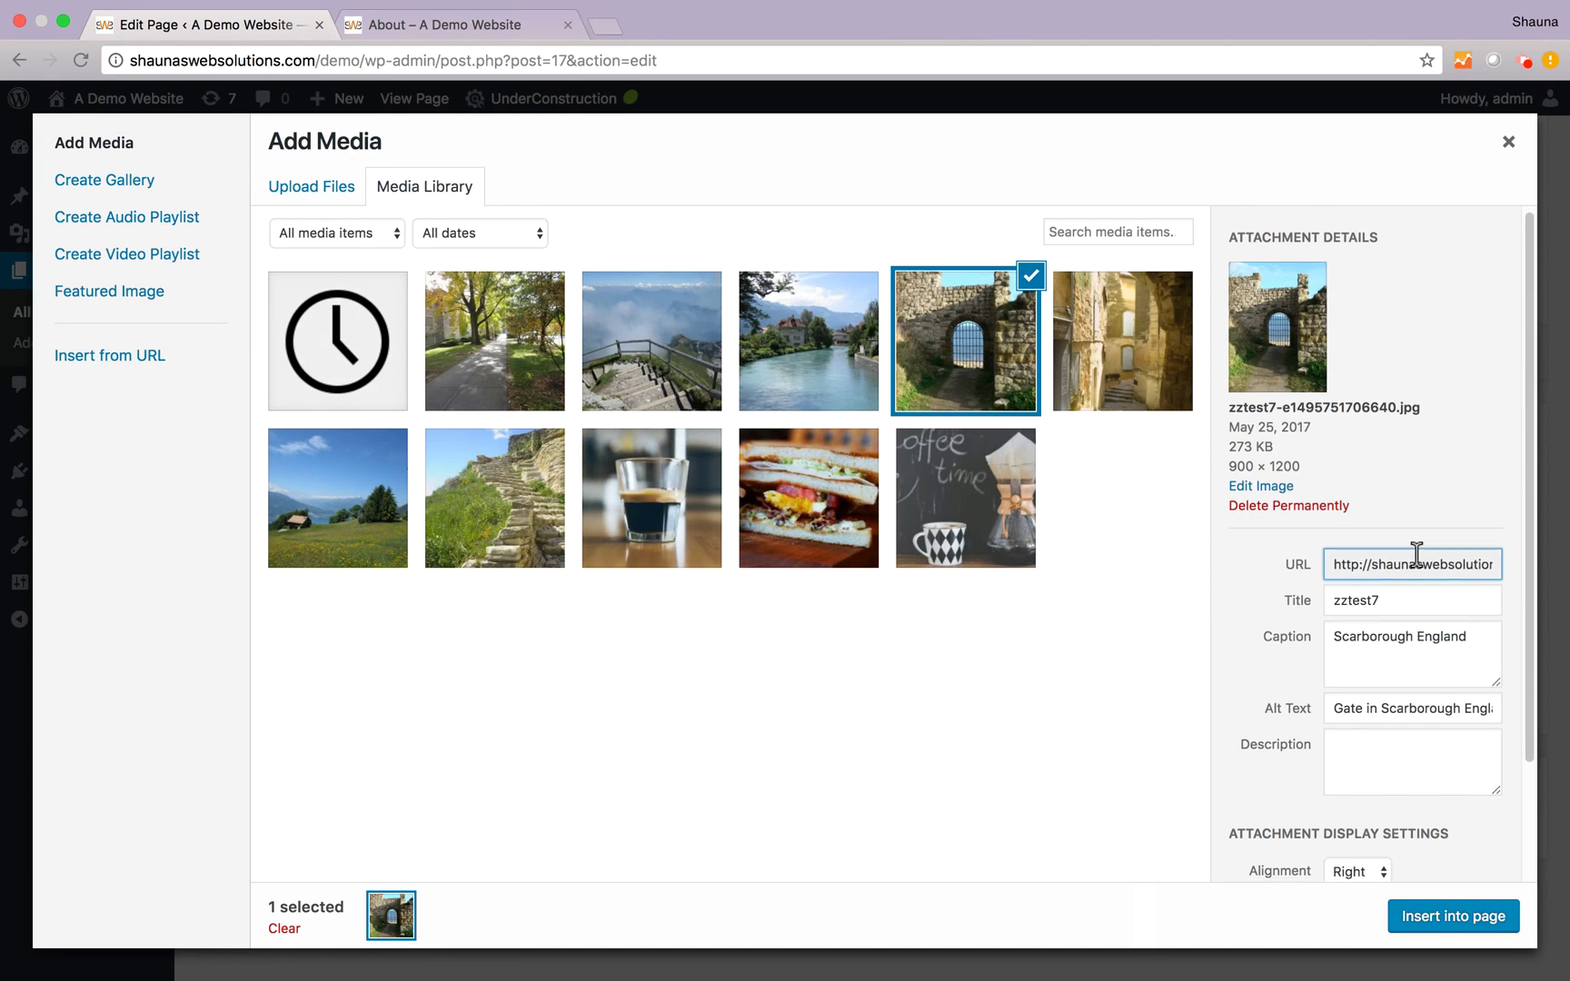
scroll(1414, 564, "down", 3)
left_click(1408, 770)
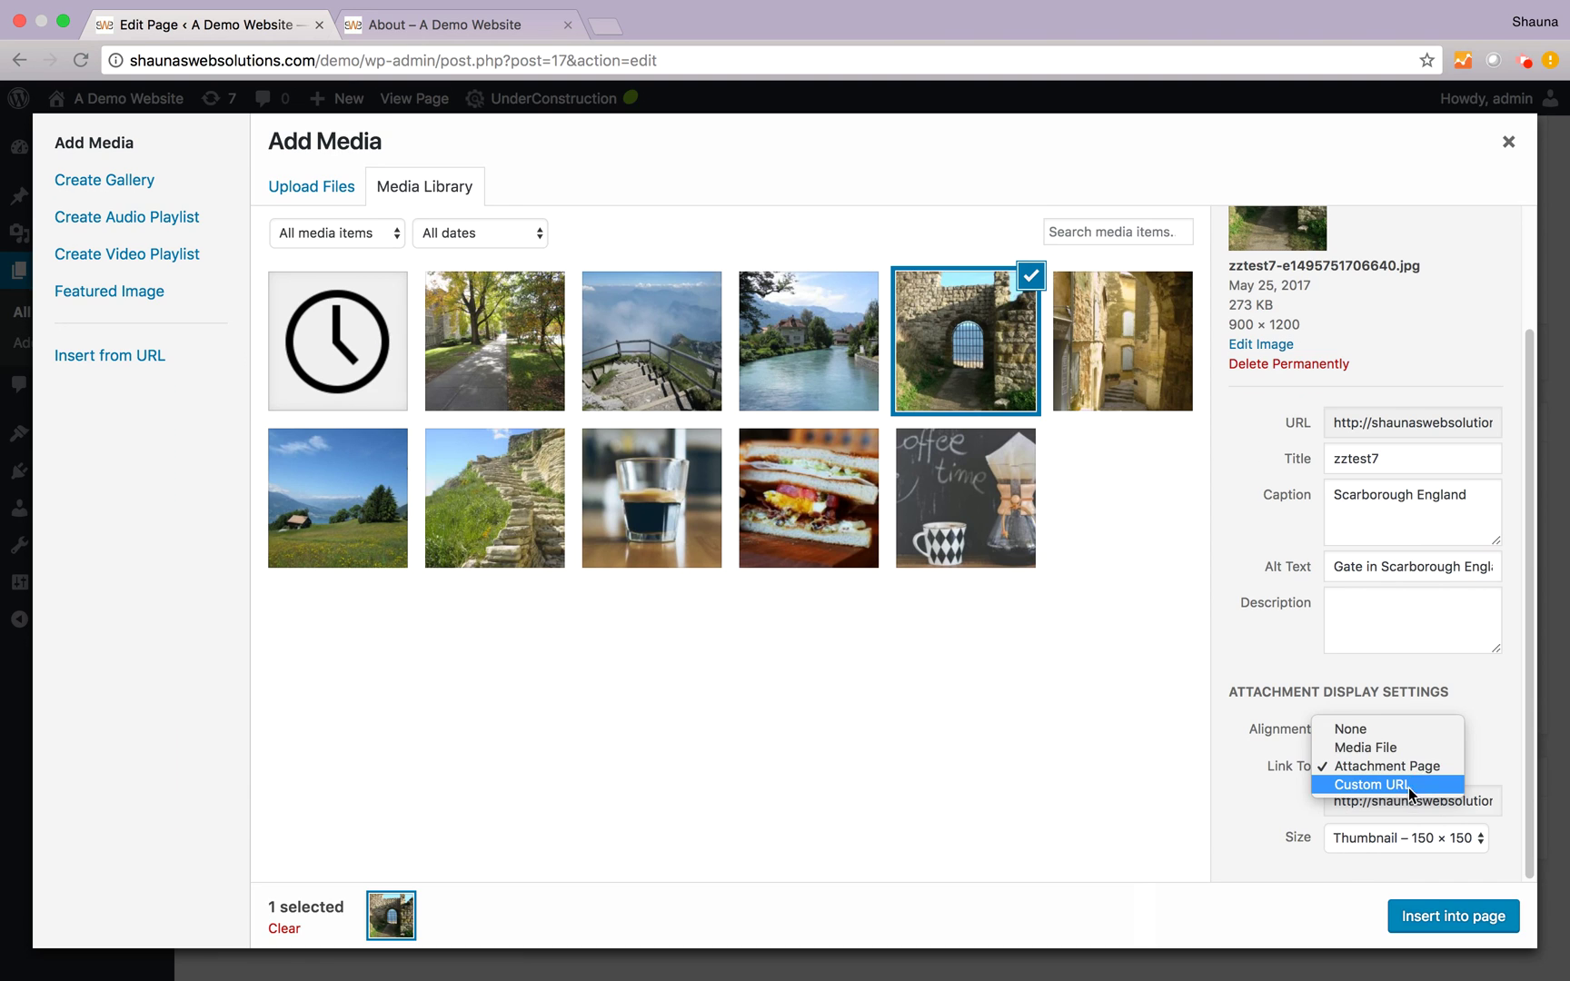
left_click(1410, 785)
left_click(1362, 732)
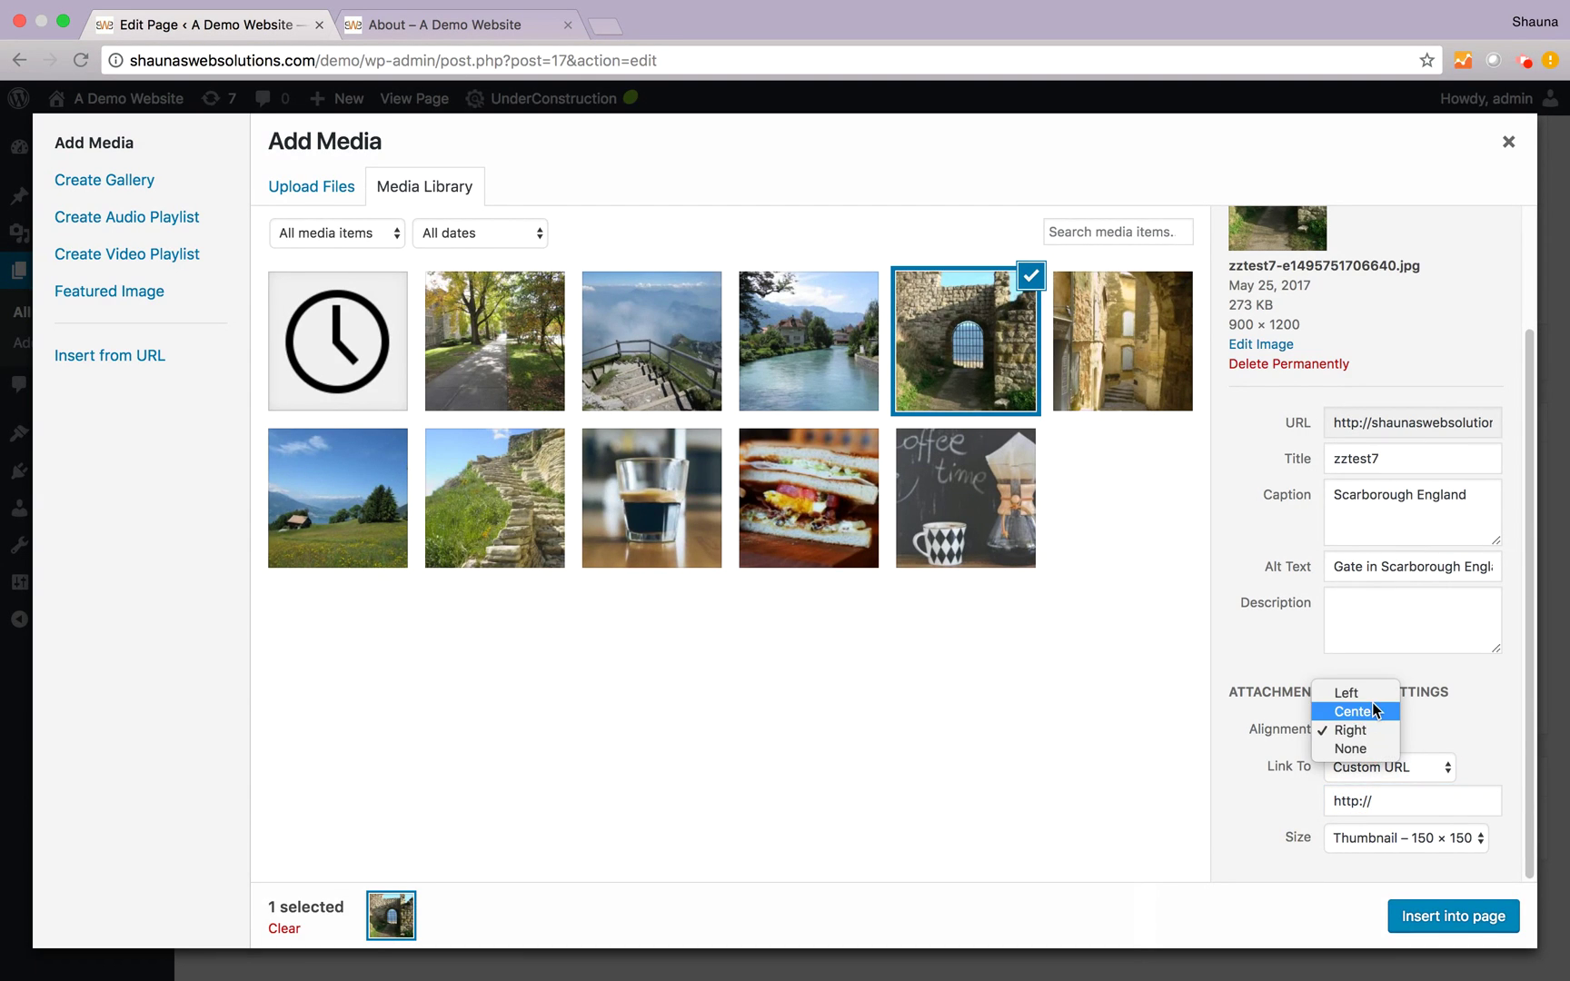
left_click(1374, 711)
left_click(1389, 804)
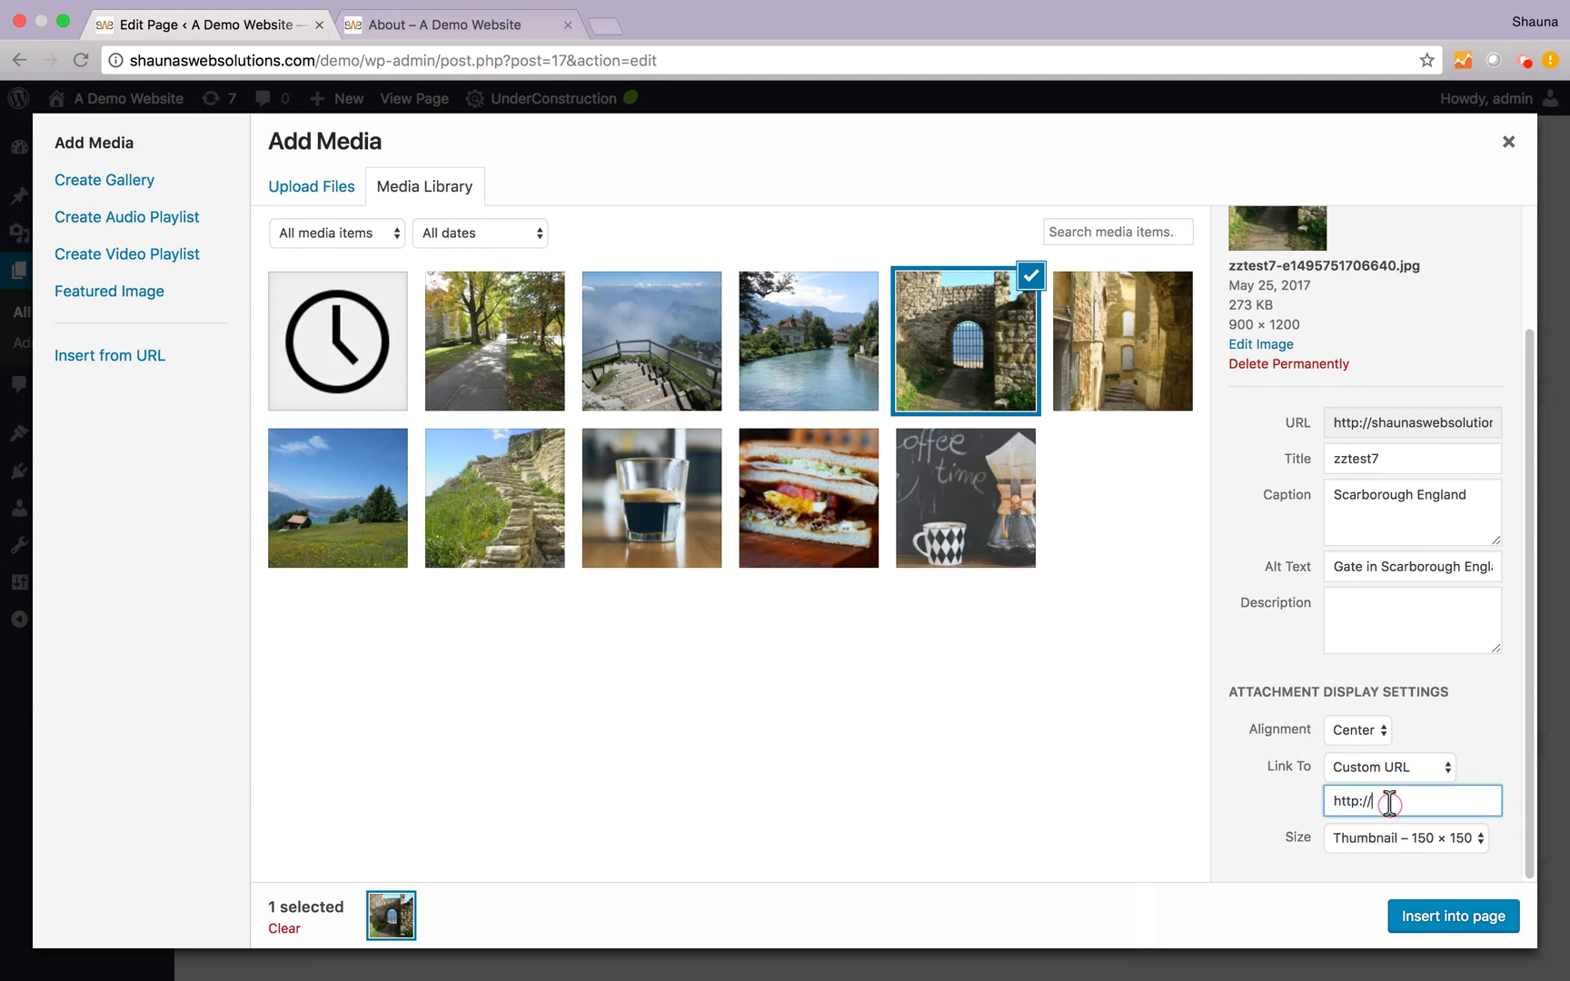
type("ww")
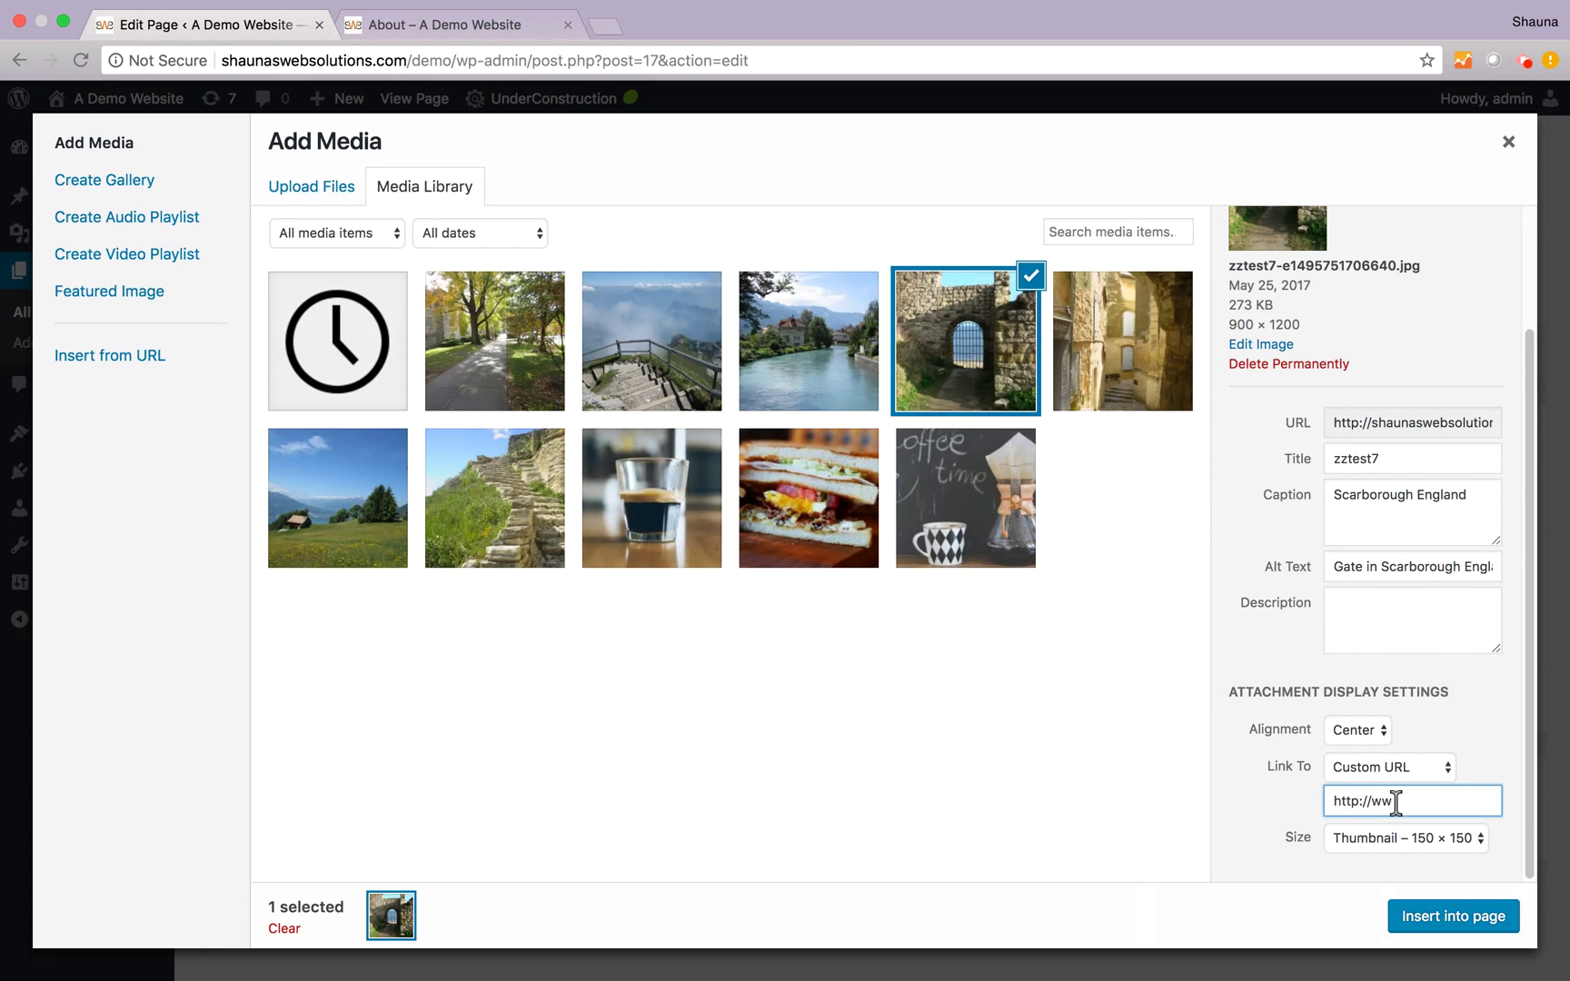
type("w.google.com")
left_click(1470, 850)
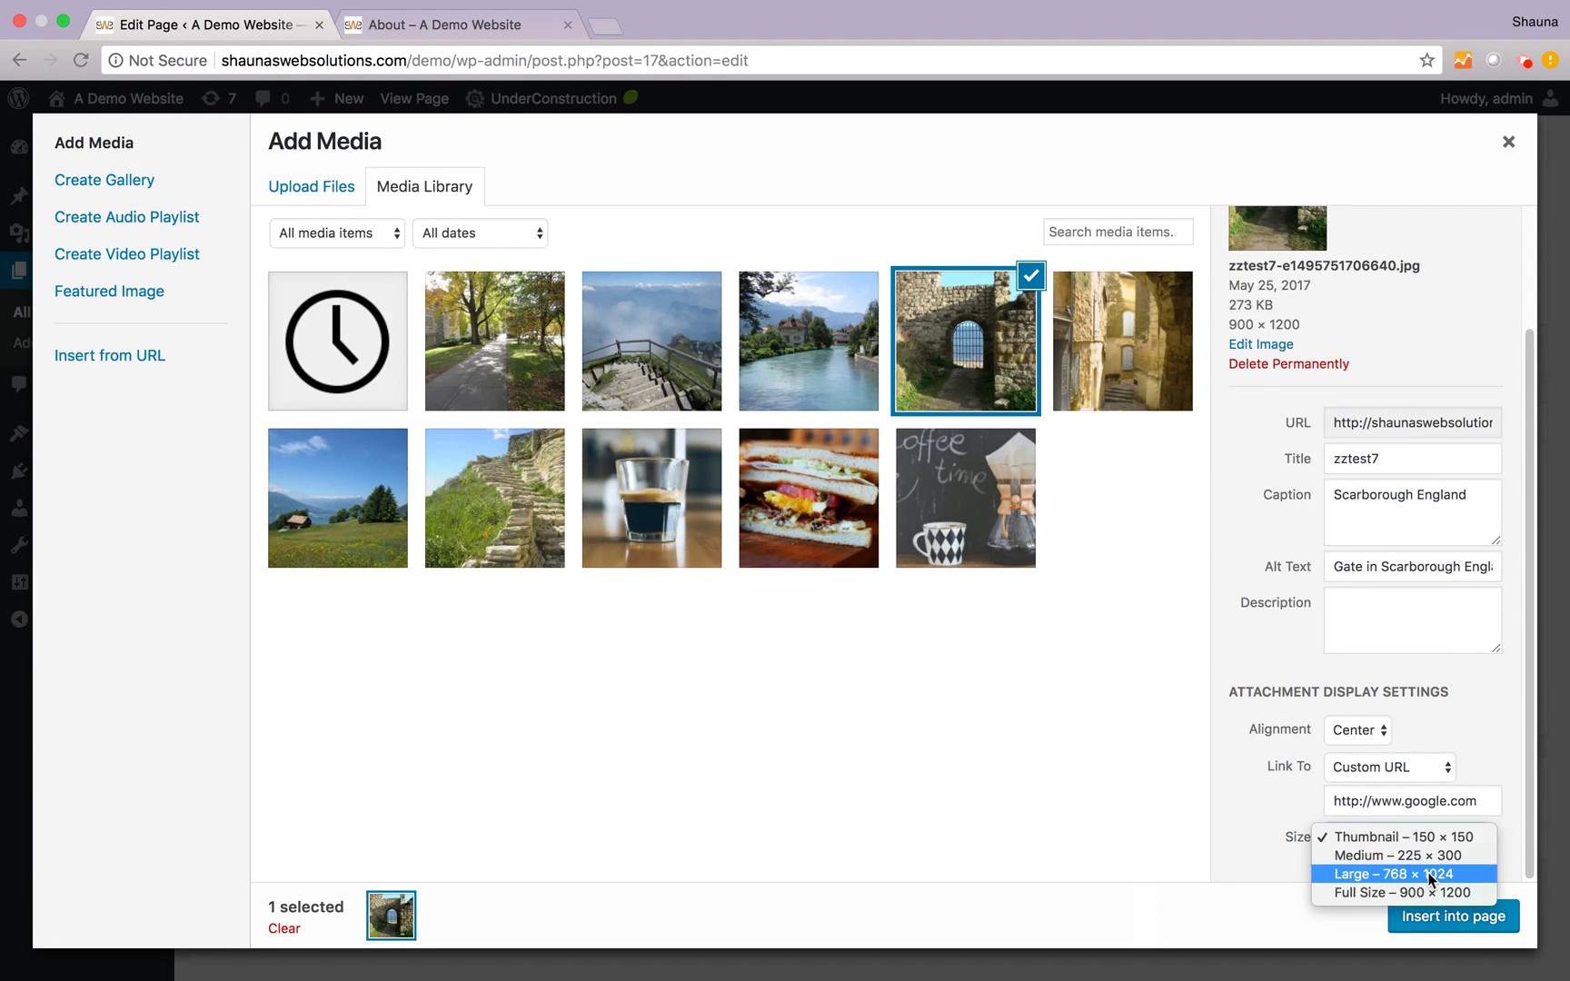
left_click(1429, 872)
left_click(1432, 912)
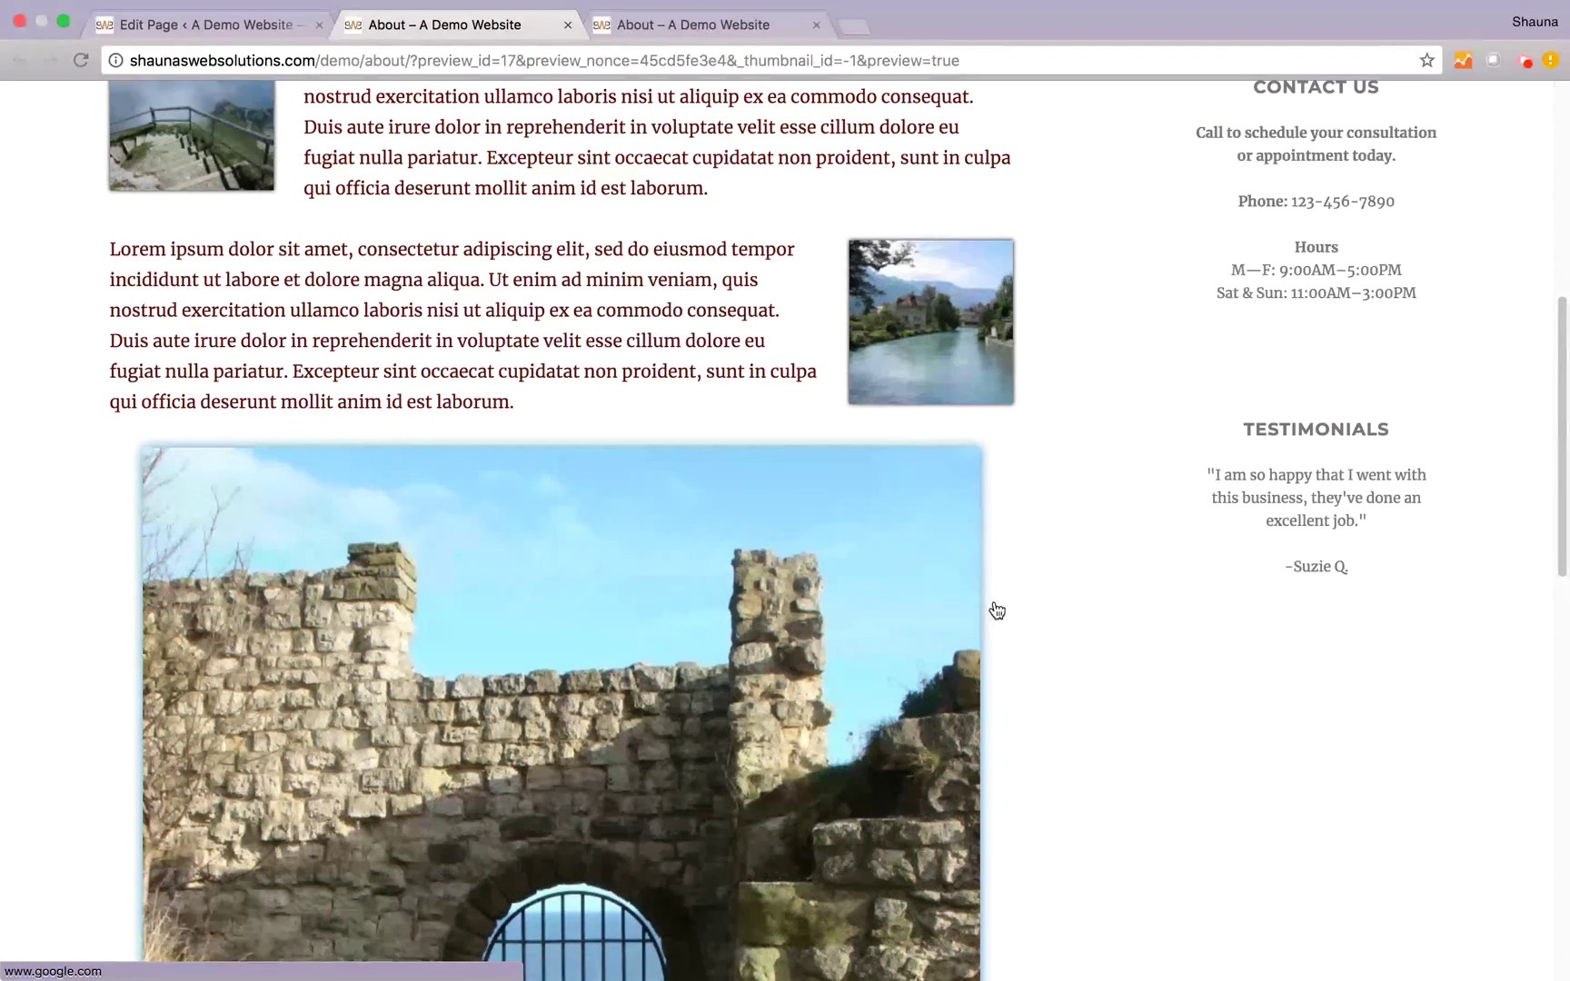
In the preview, confirm the gate image opens Google, then go back to the About preview.
scroll(997, 610, "down", 5)
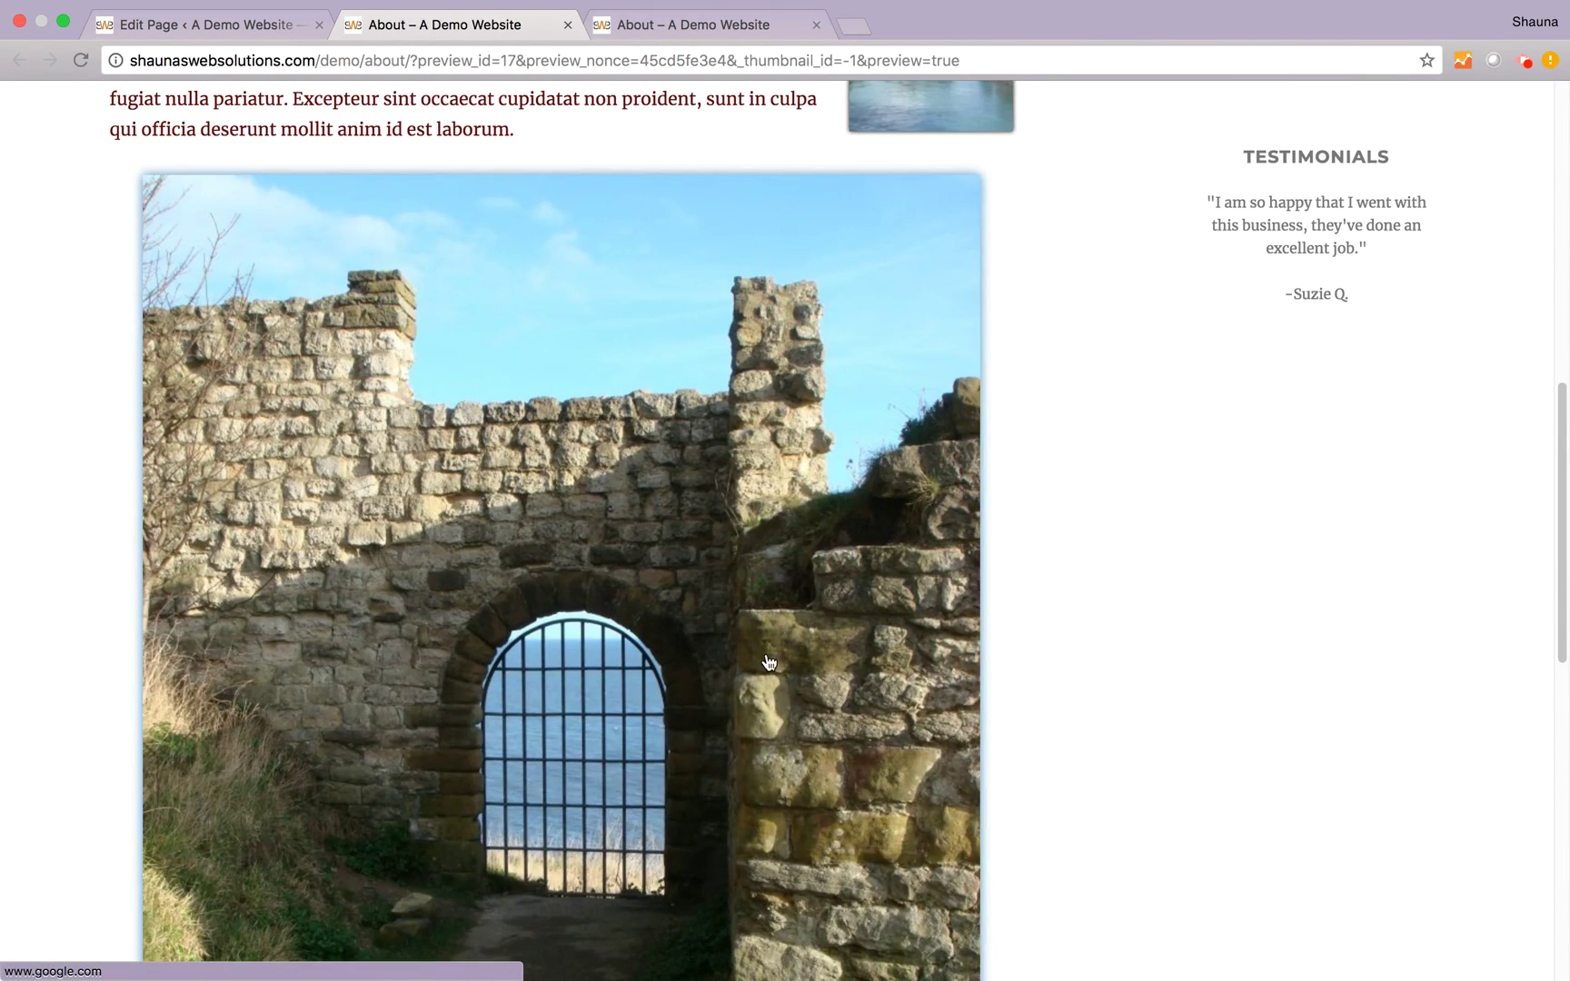
scroll(855, 658, "down", 10)
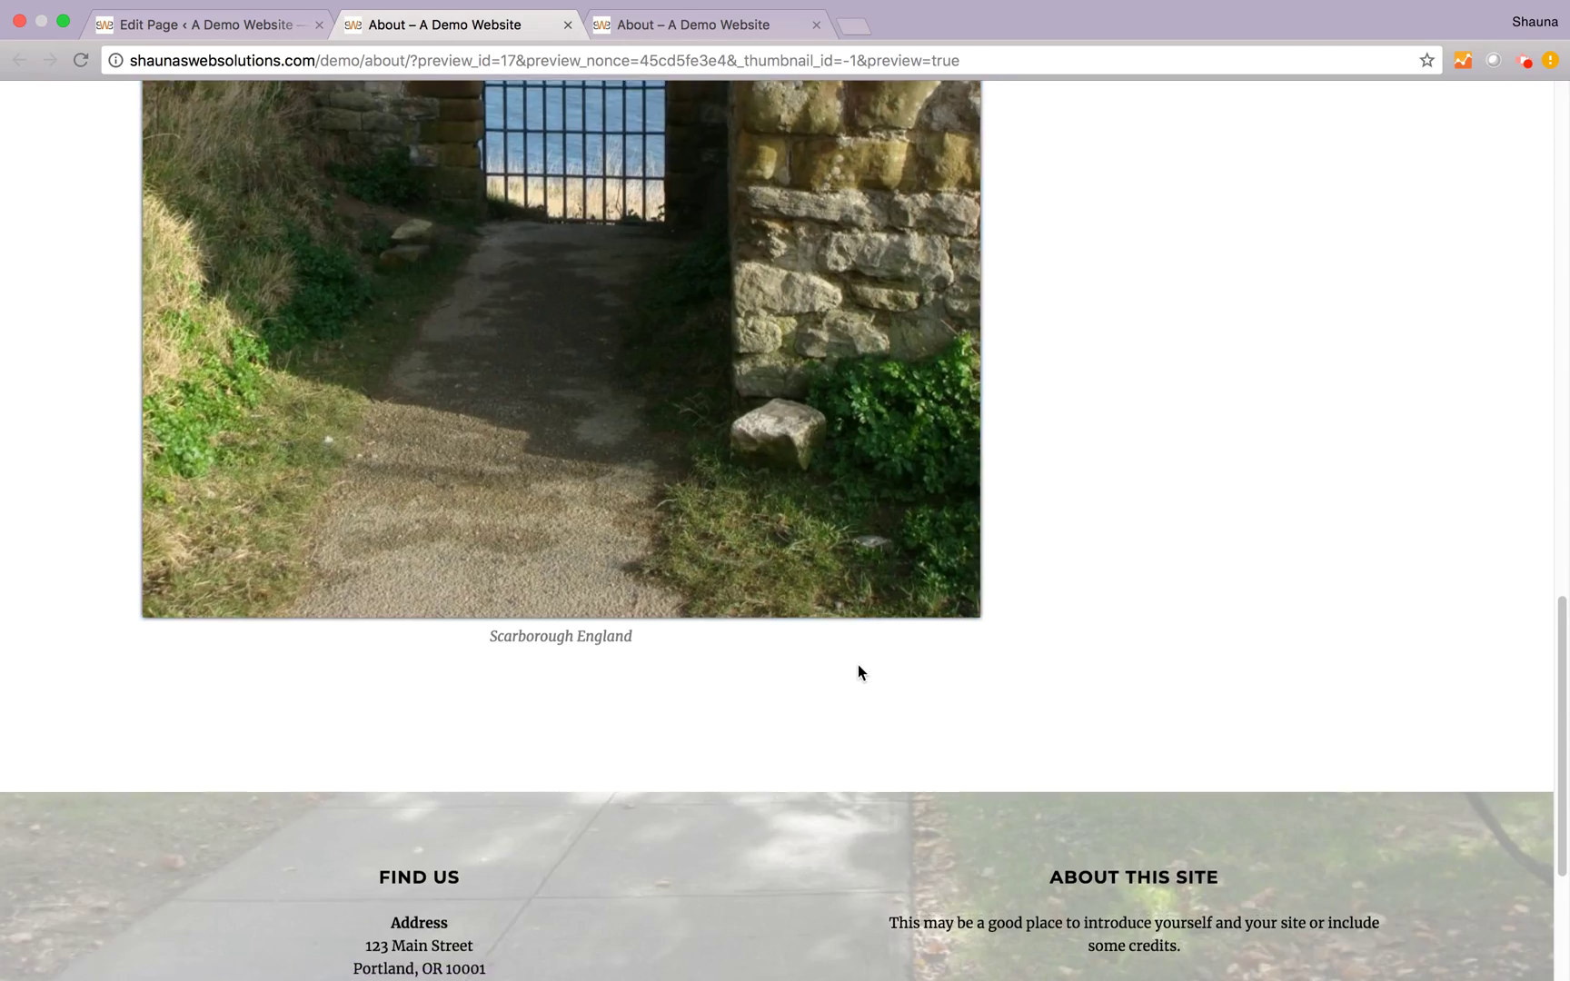
scroll(857, 663, "up", 3)
scroll(858, 663, "down", 4)
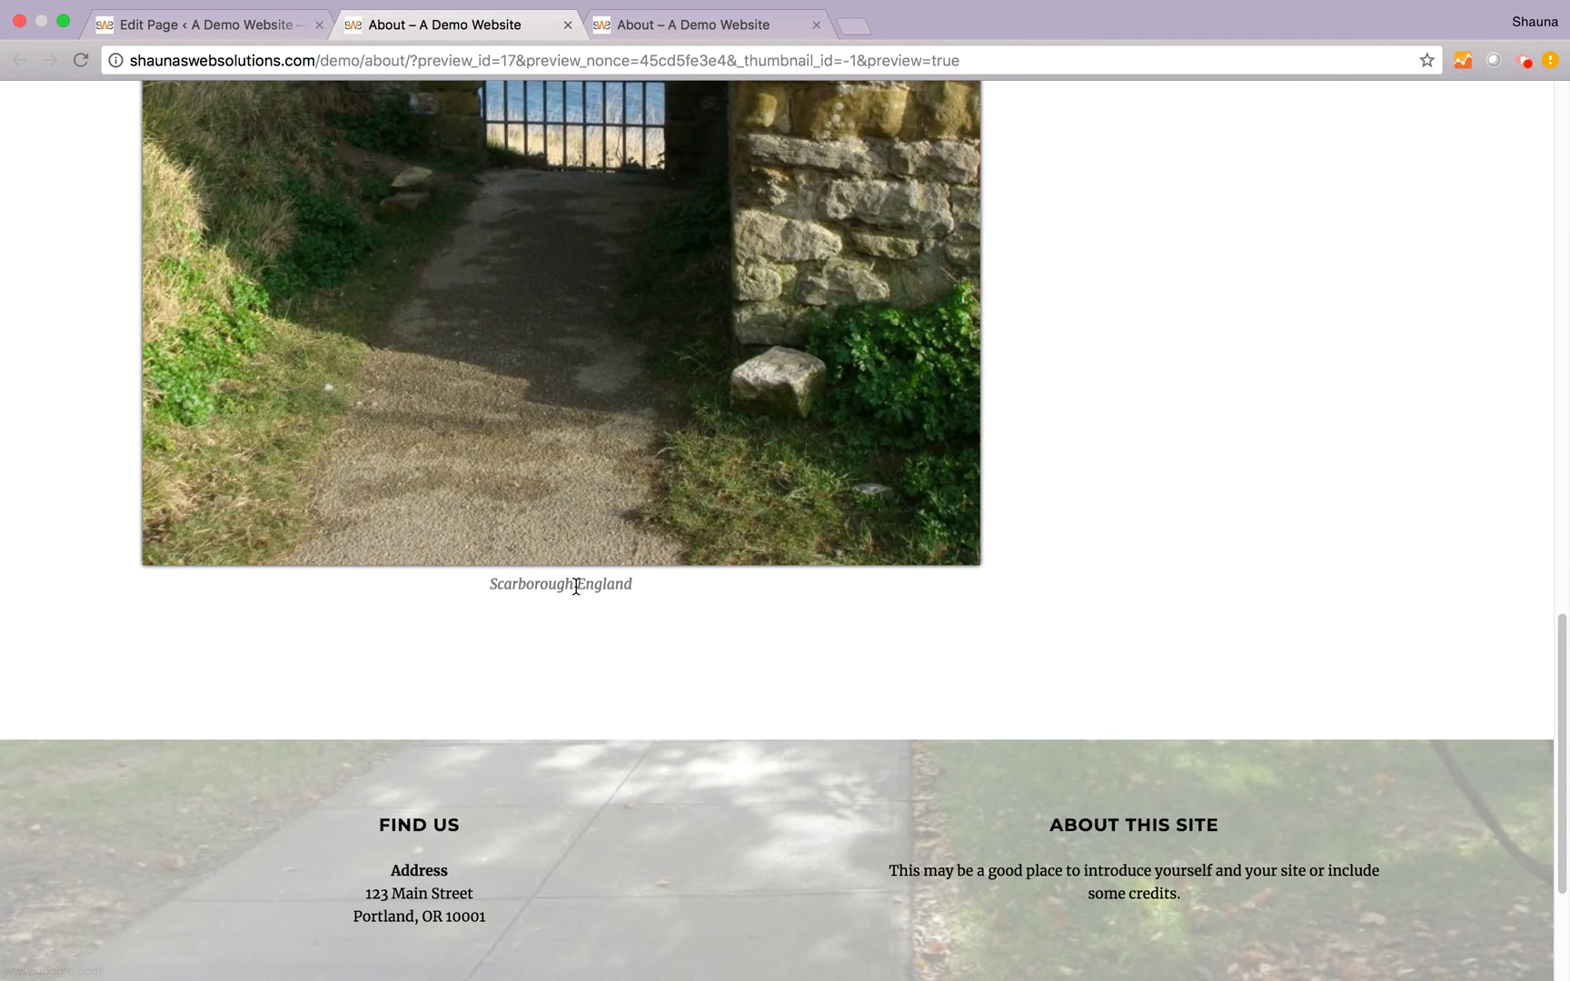
scroll(789, 596, "up", 3)
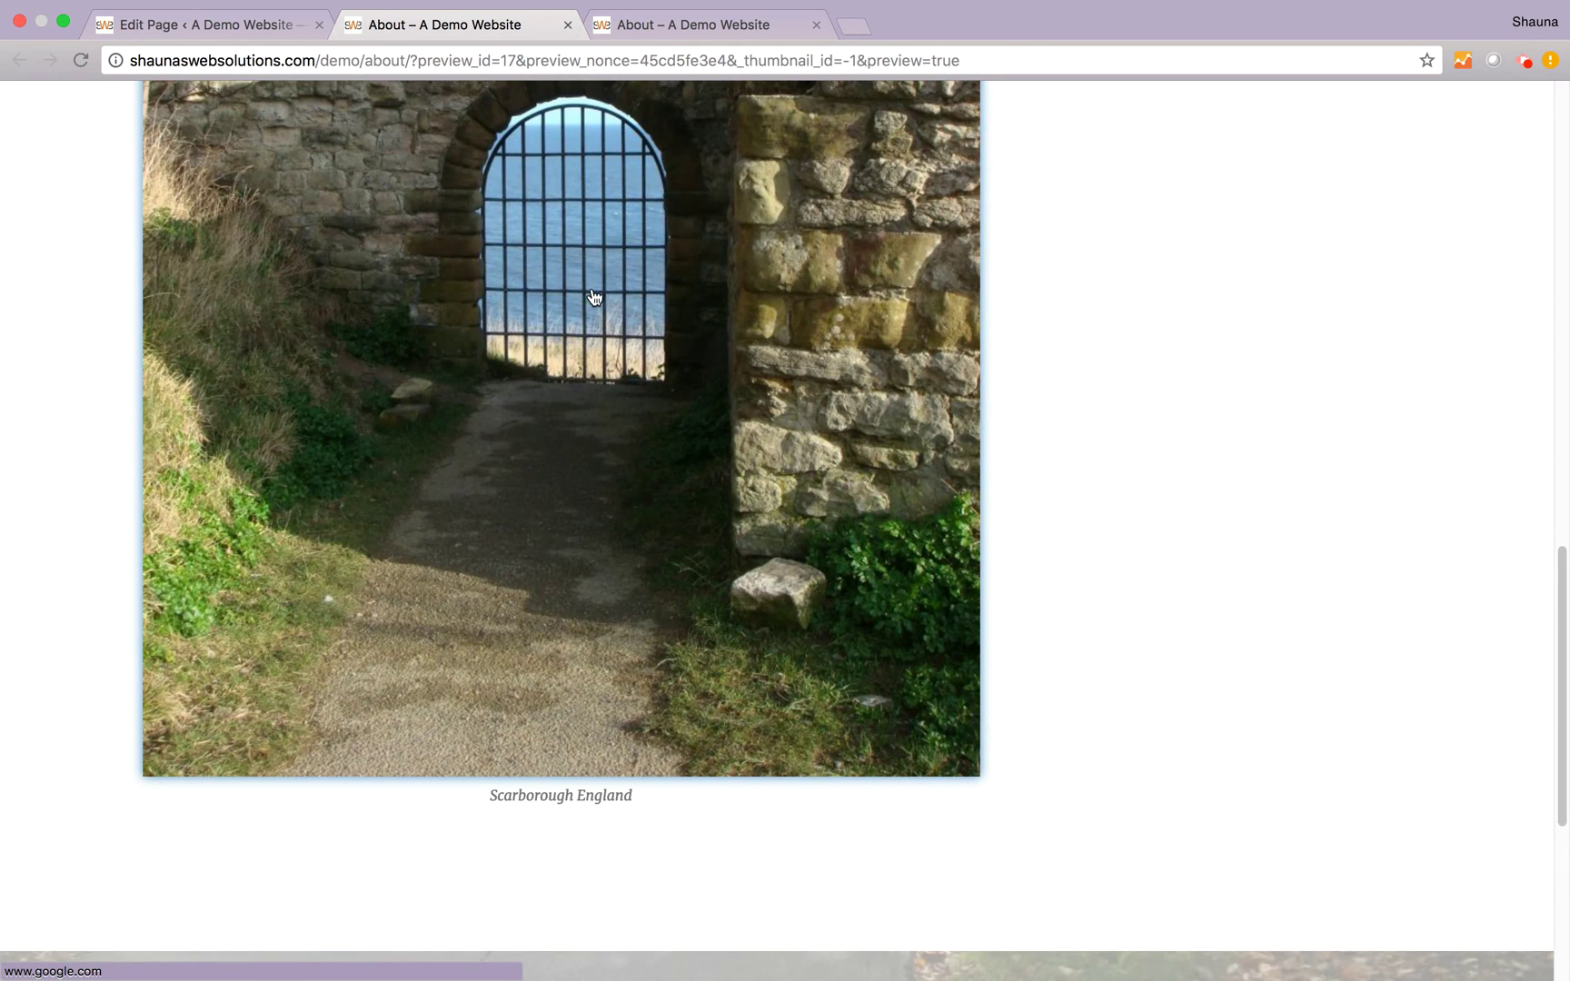
left_click(603, 293)
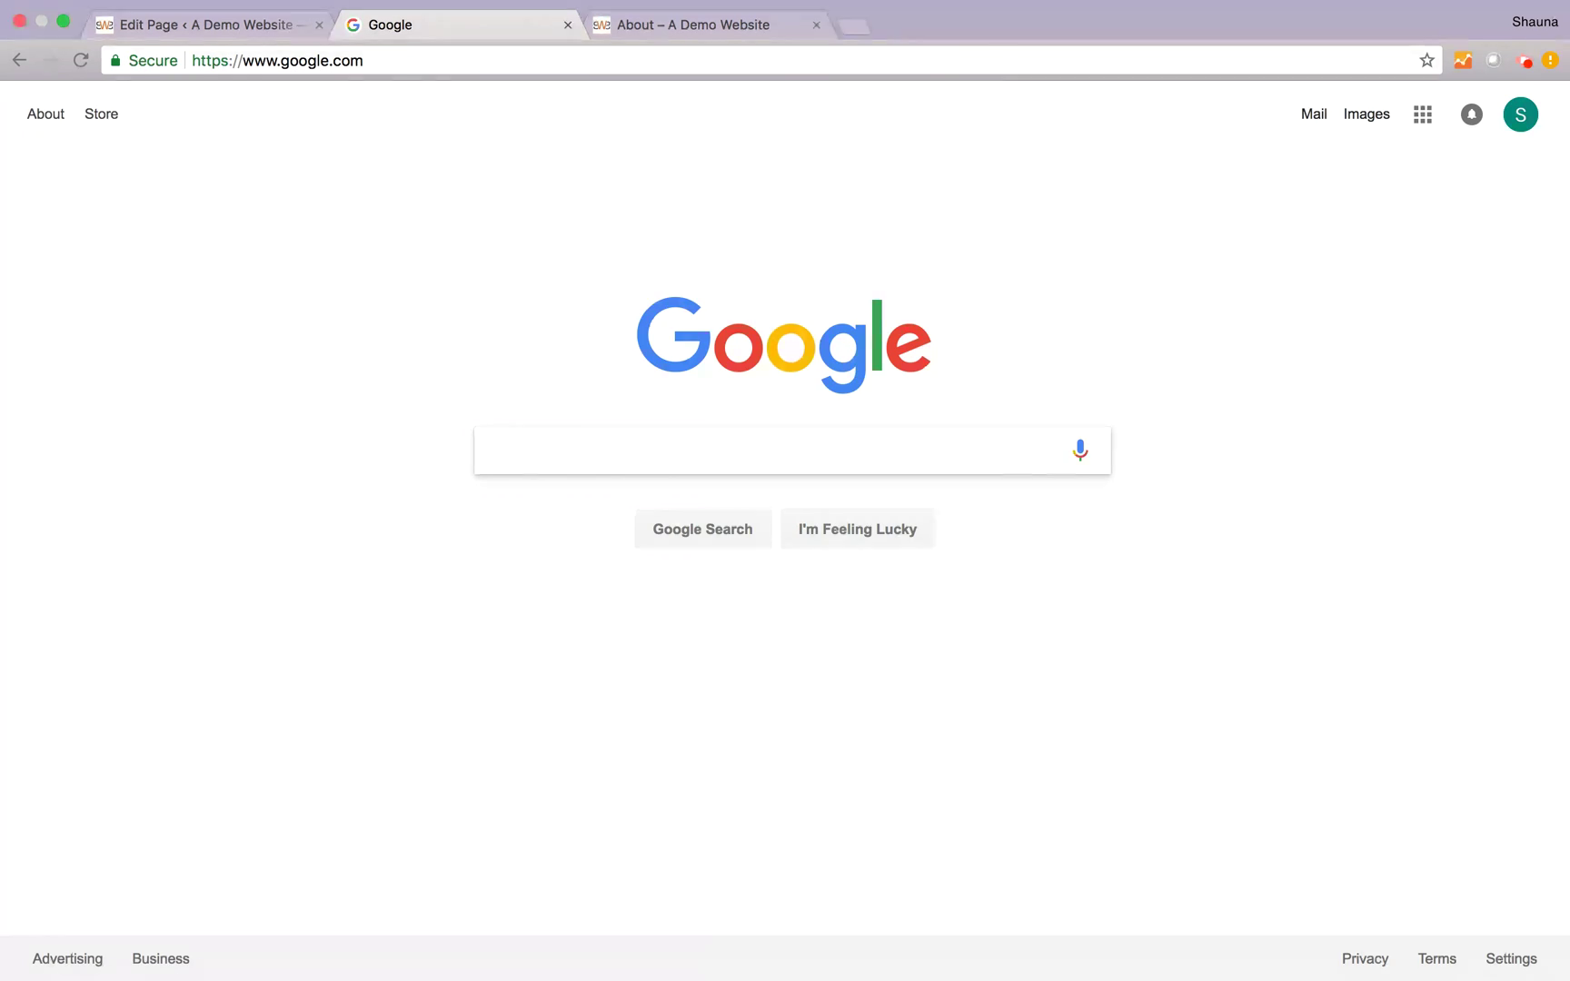
left_click(19, 60)
scroll(708, 455, "up", 8)
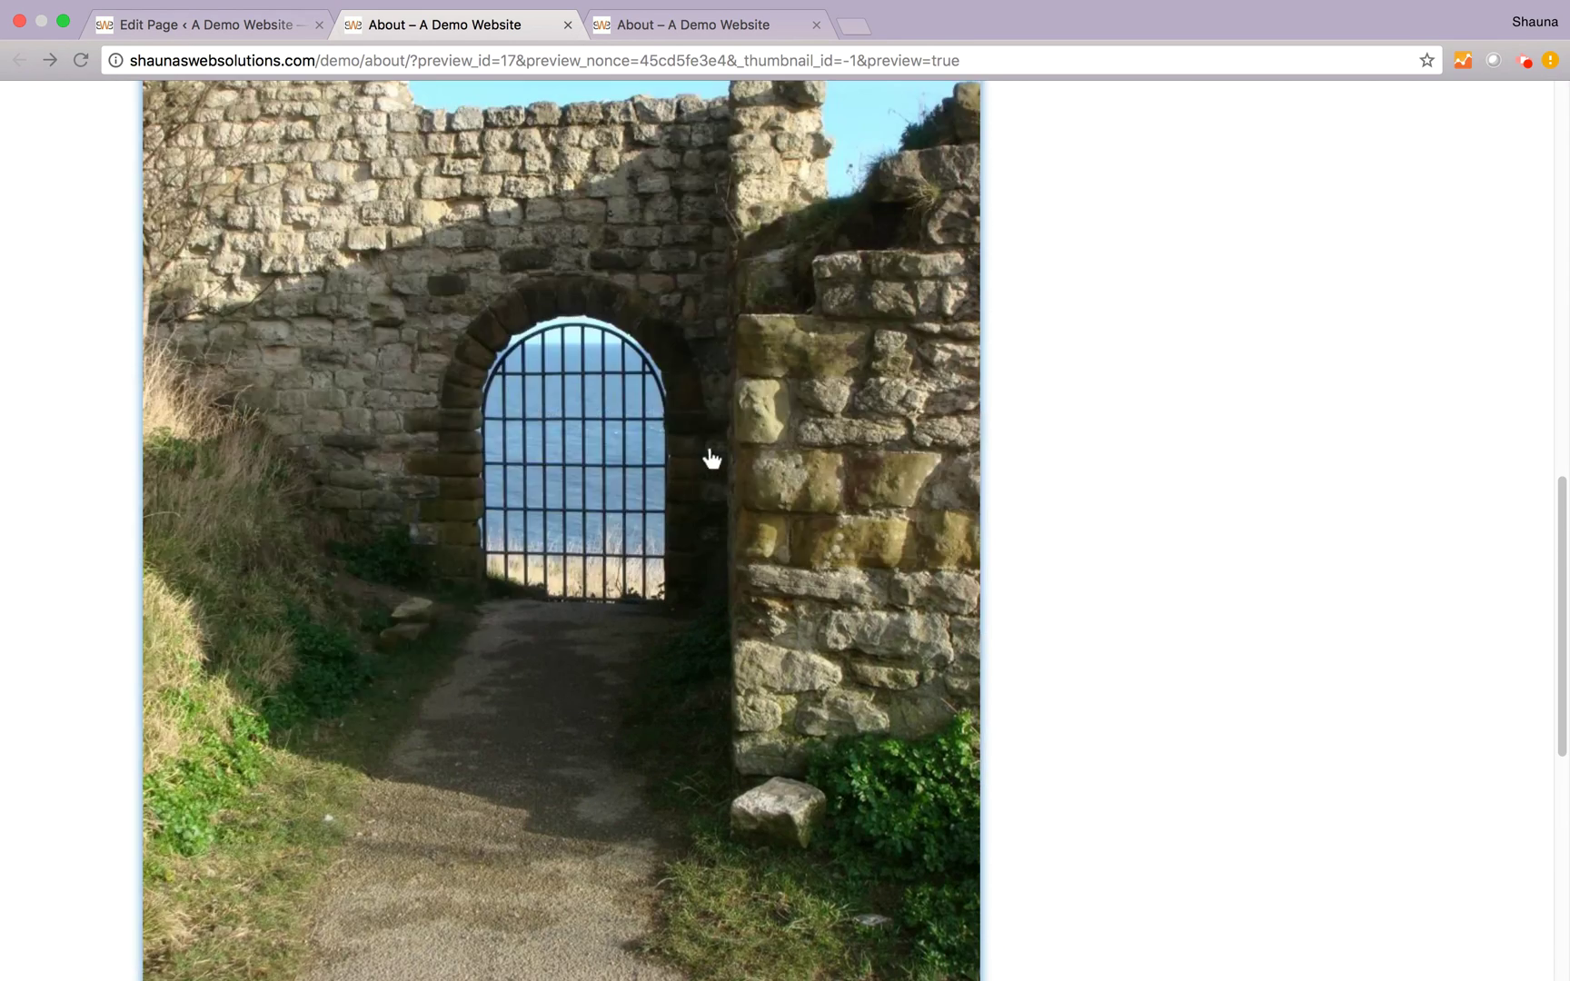
Open the gate image's Image Details in the editor and set Link To None.
left_click(241, 36)
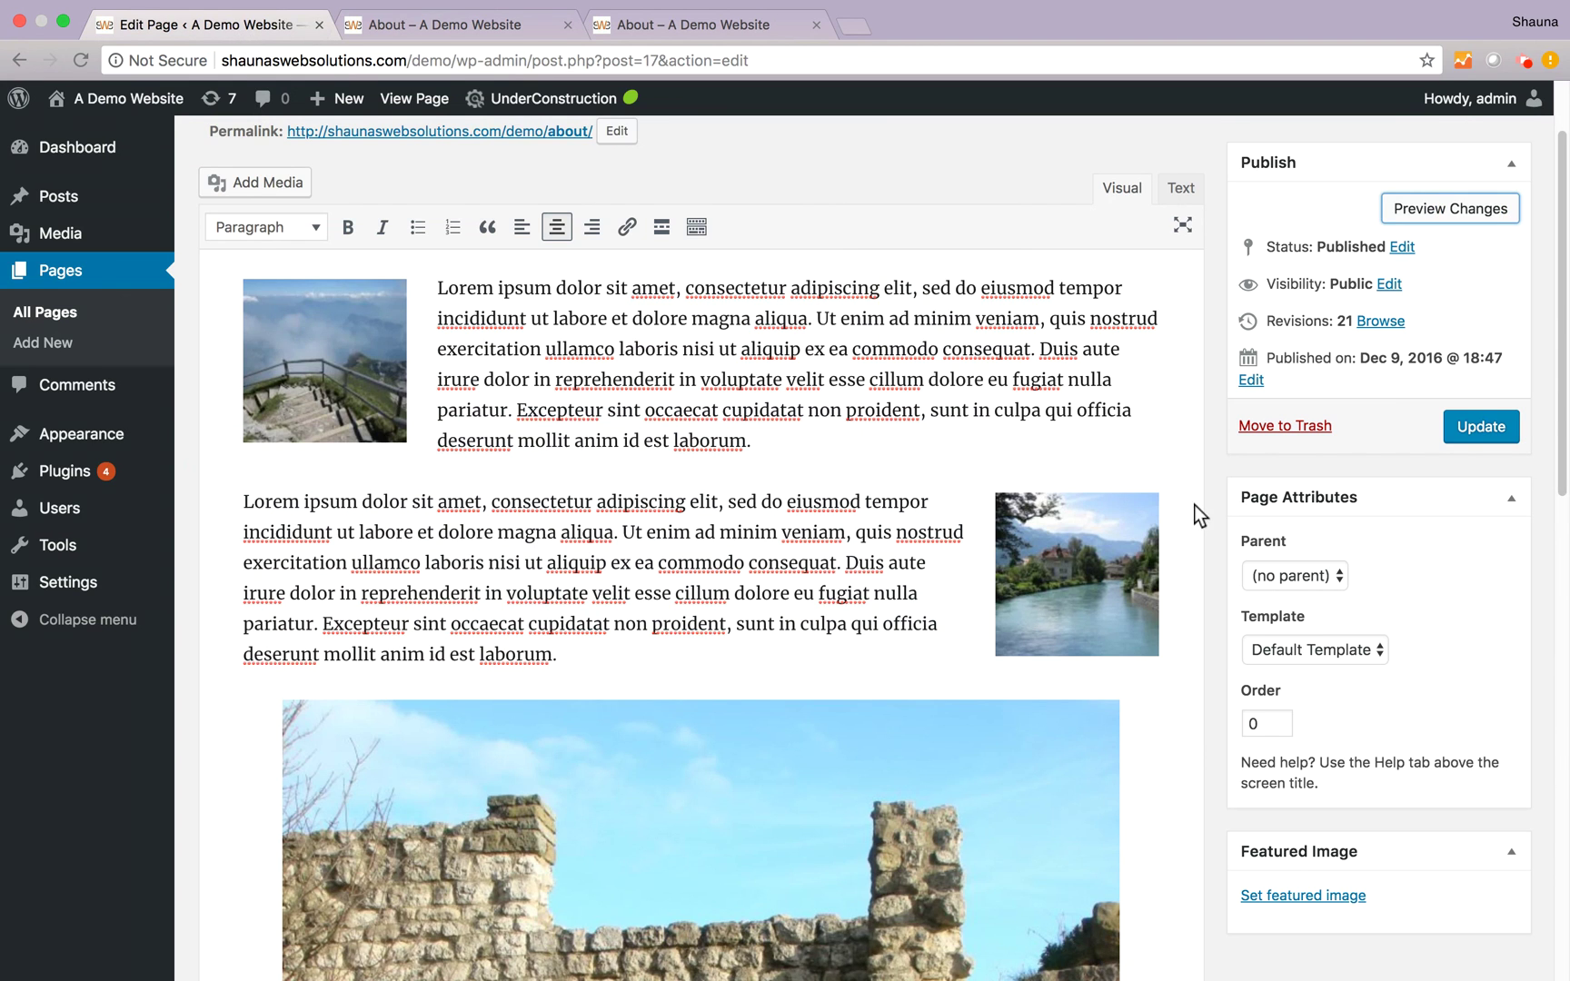
scroll(981, 713, "down", 8)
scroll(1009, 700, "up", 5)
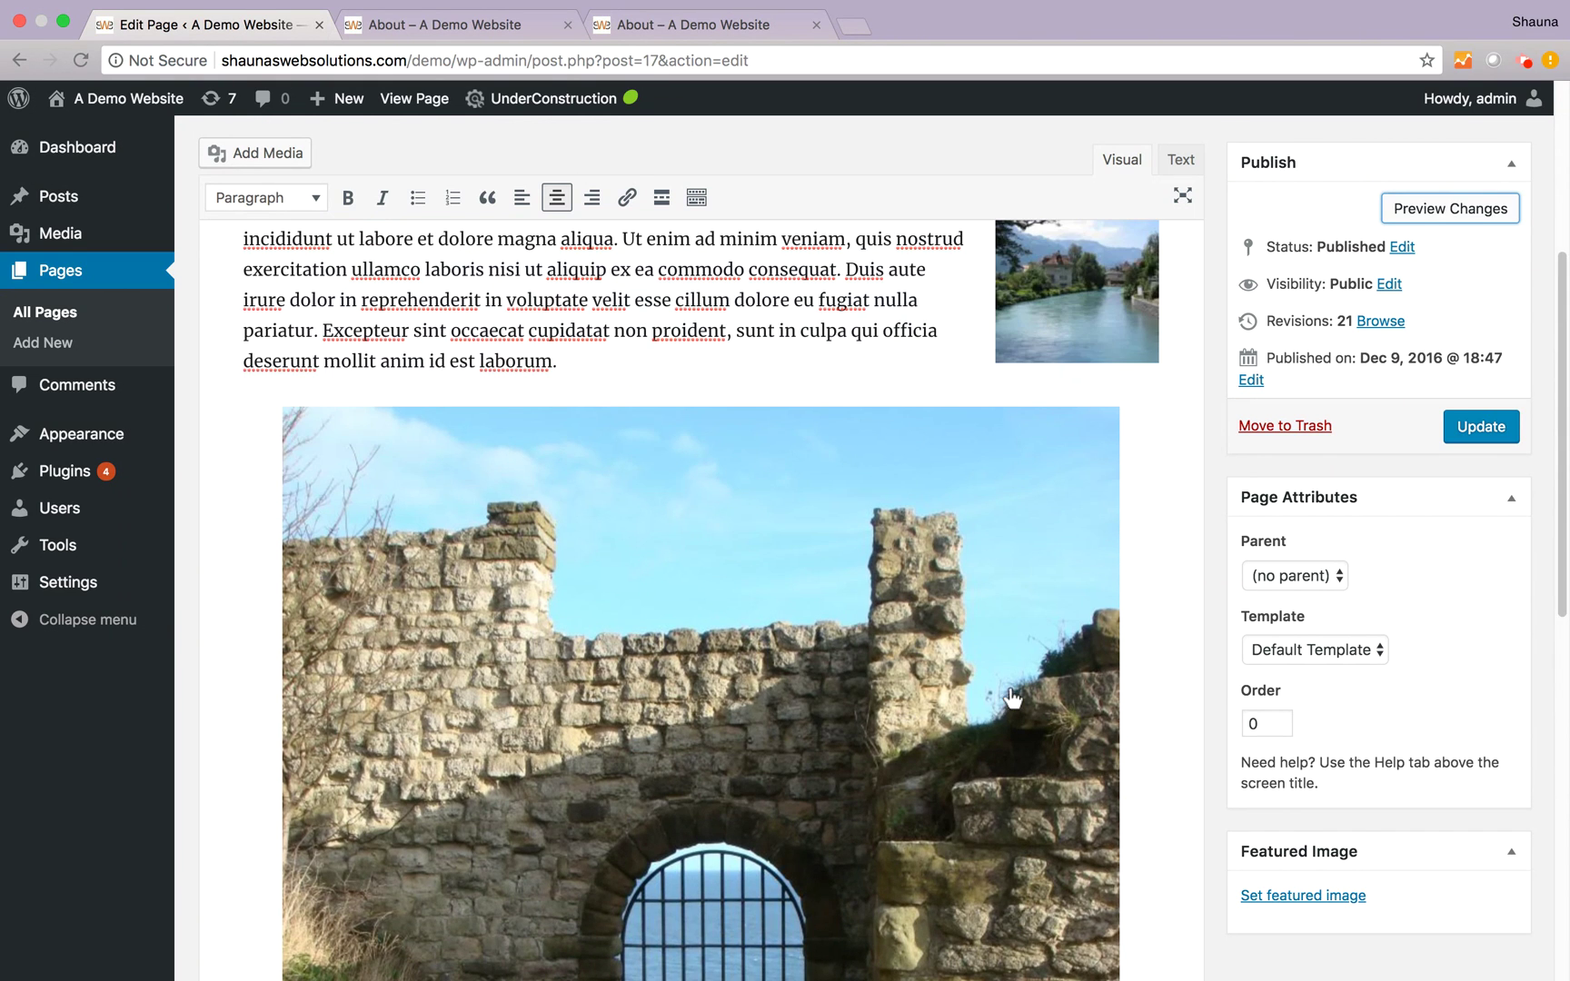
left_click(965, 672)
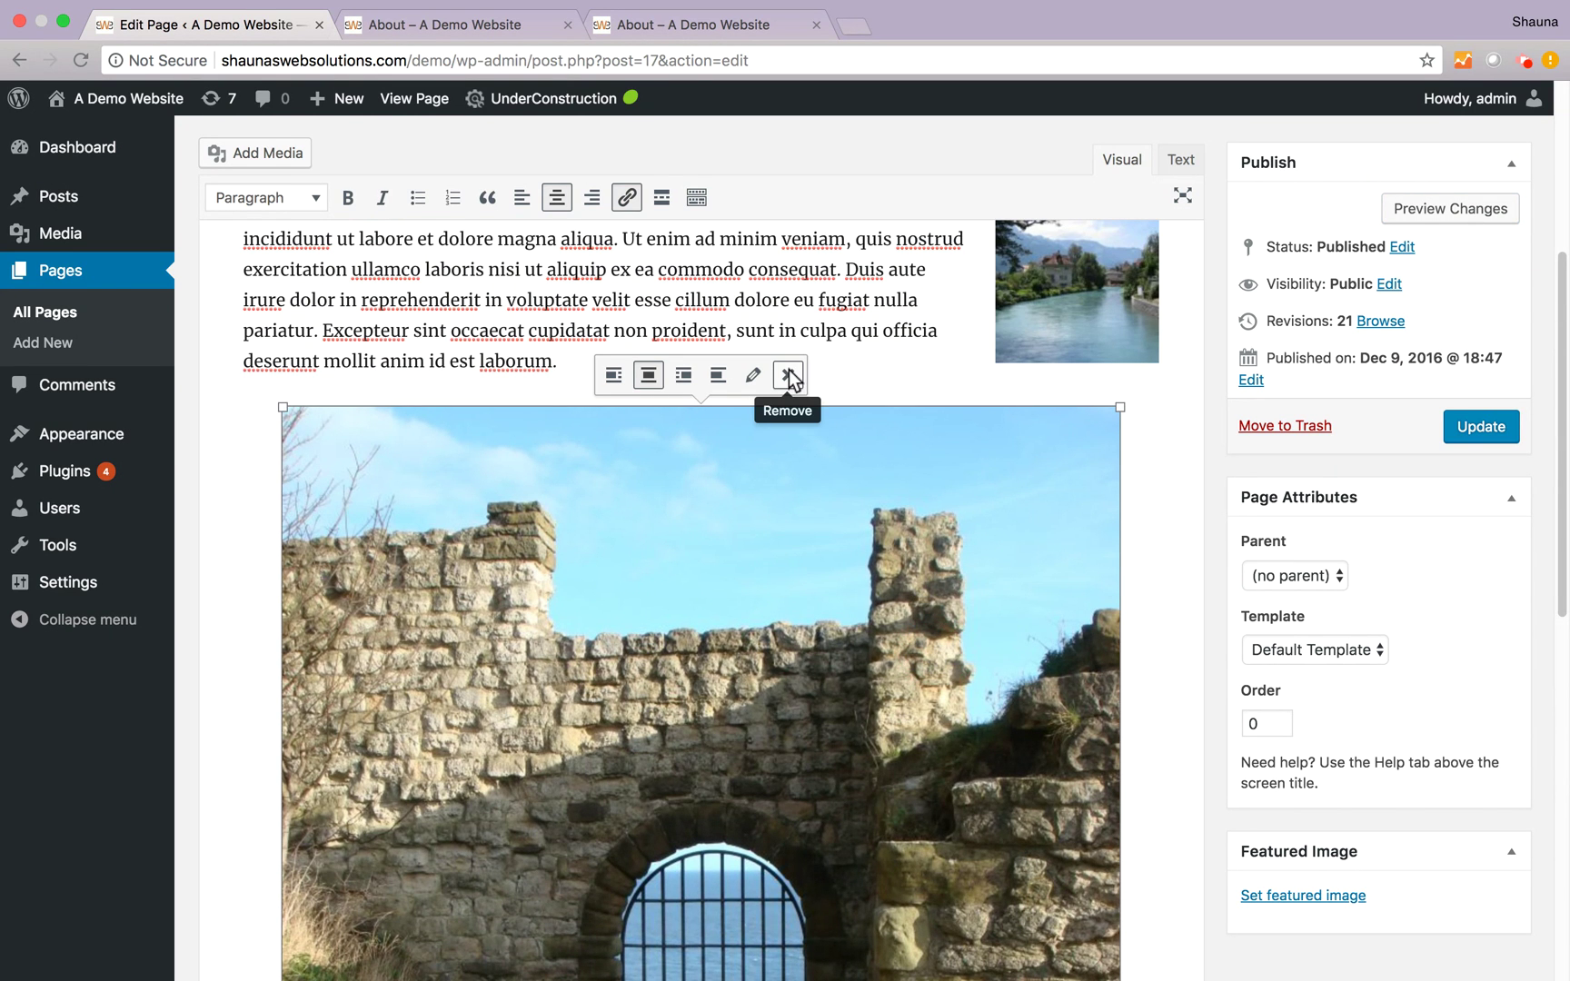
left_click(754, 375)
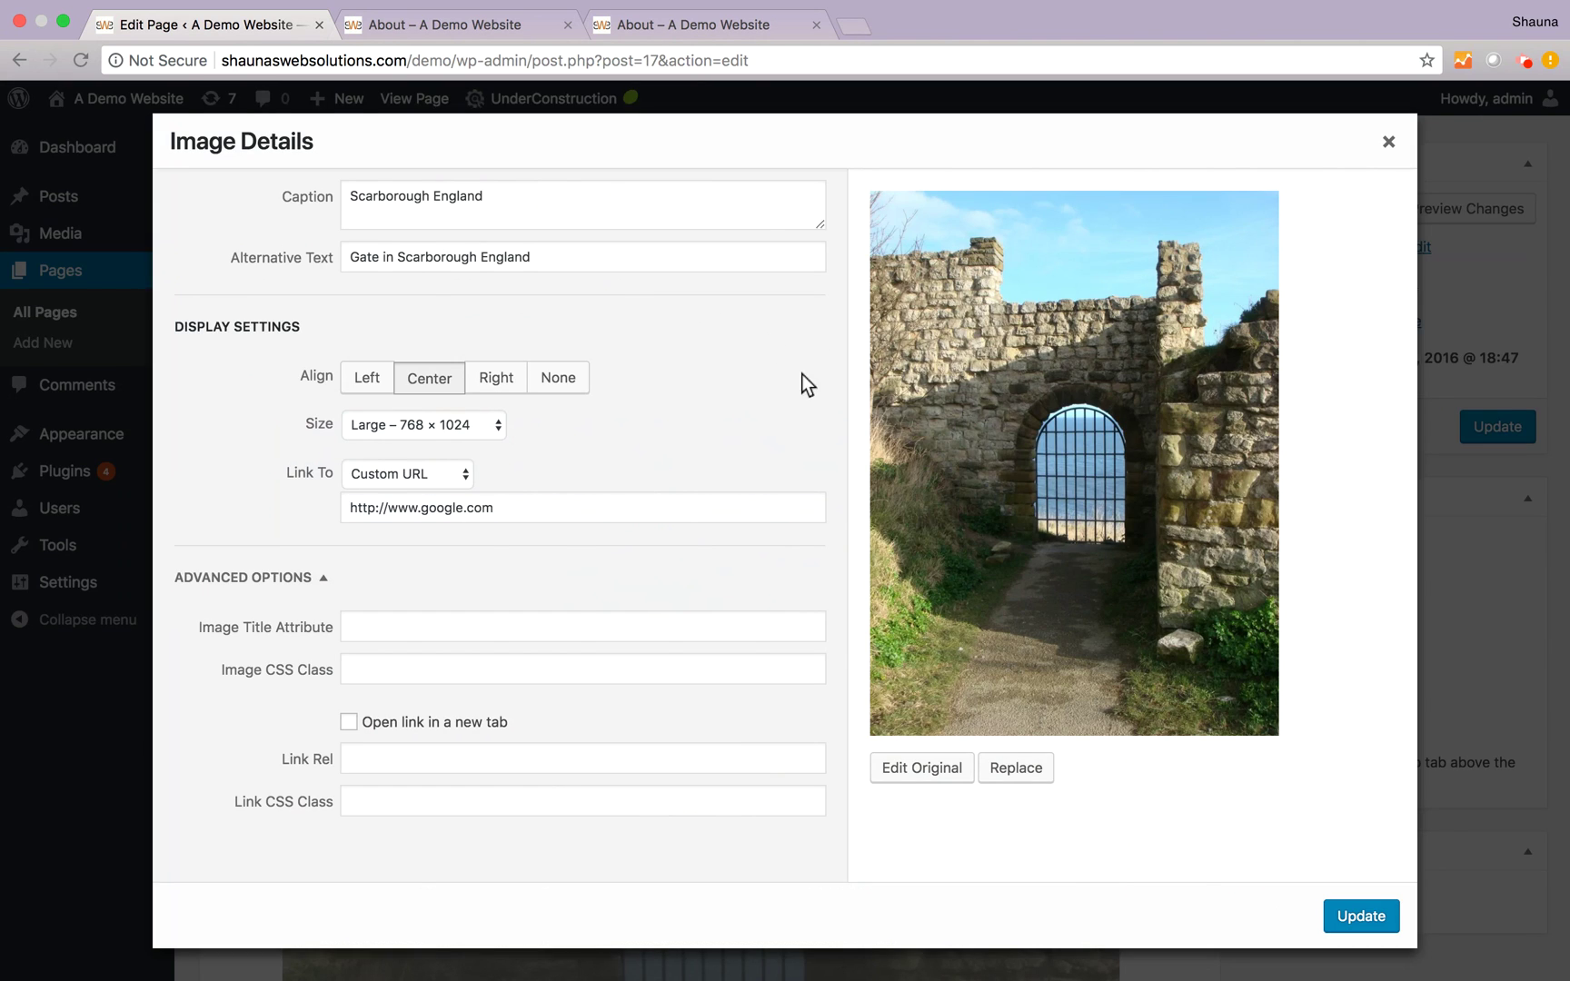
left_click(443, 475)
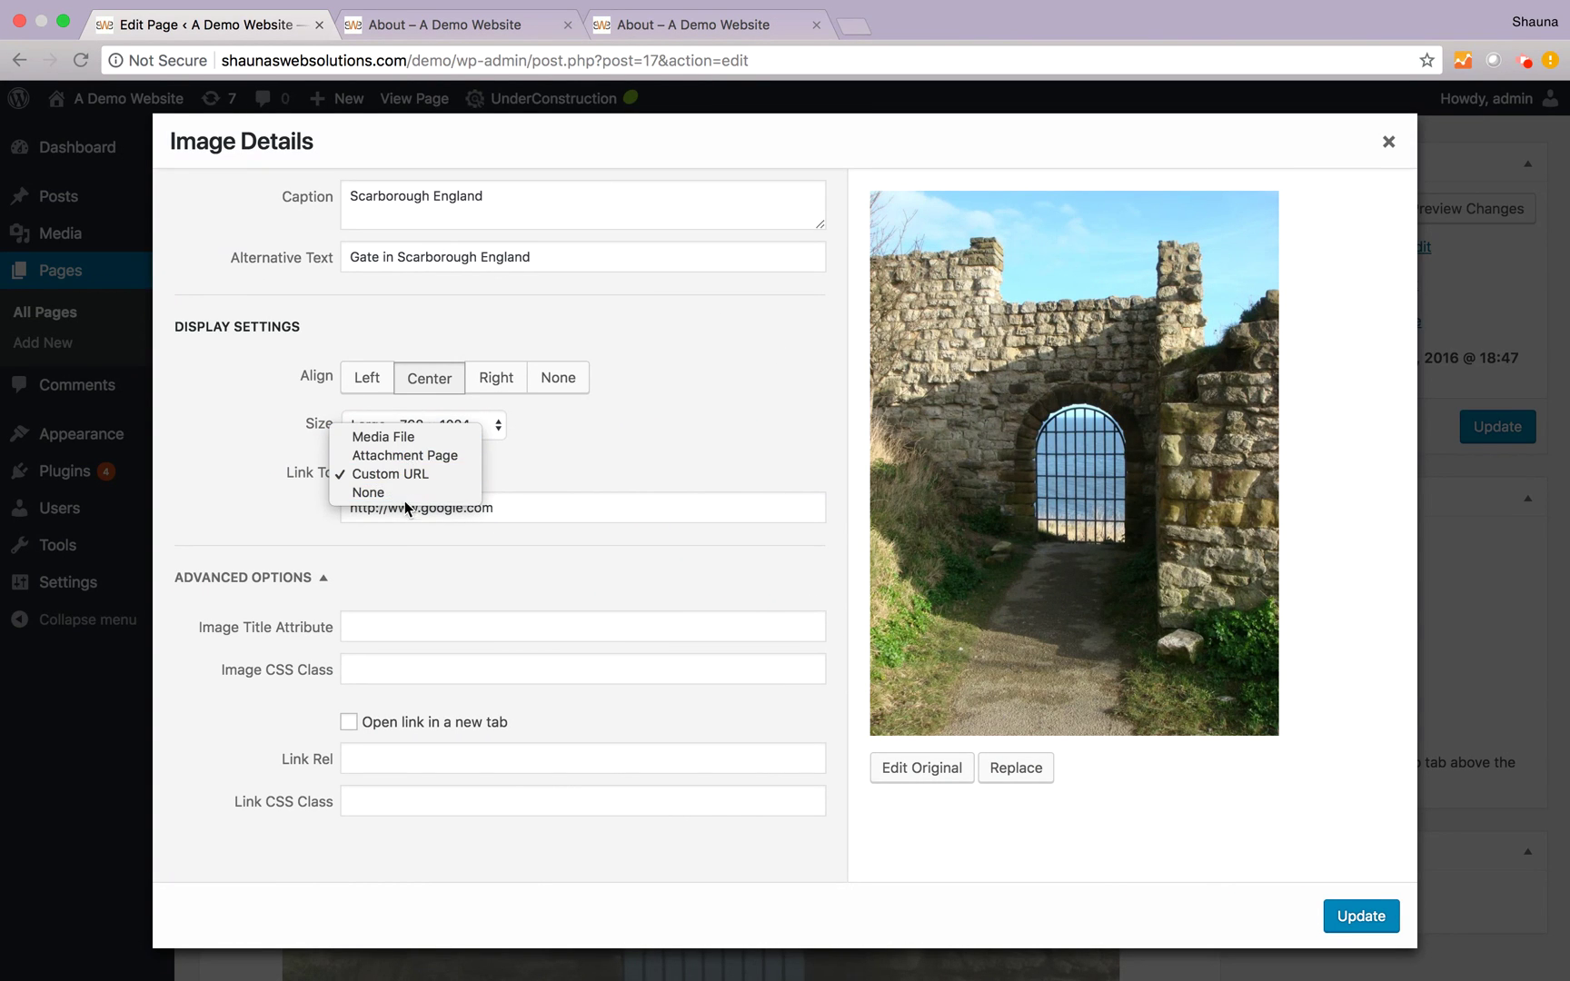
left_click(411, 491)
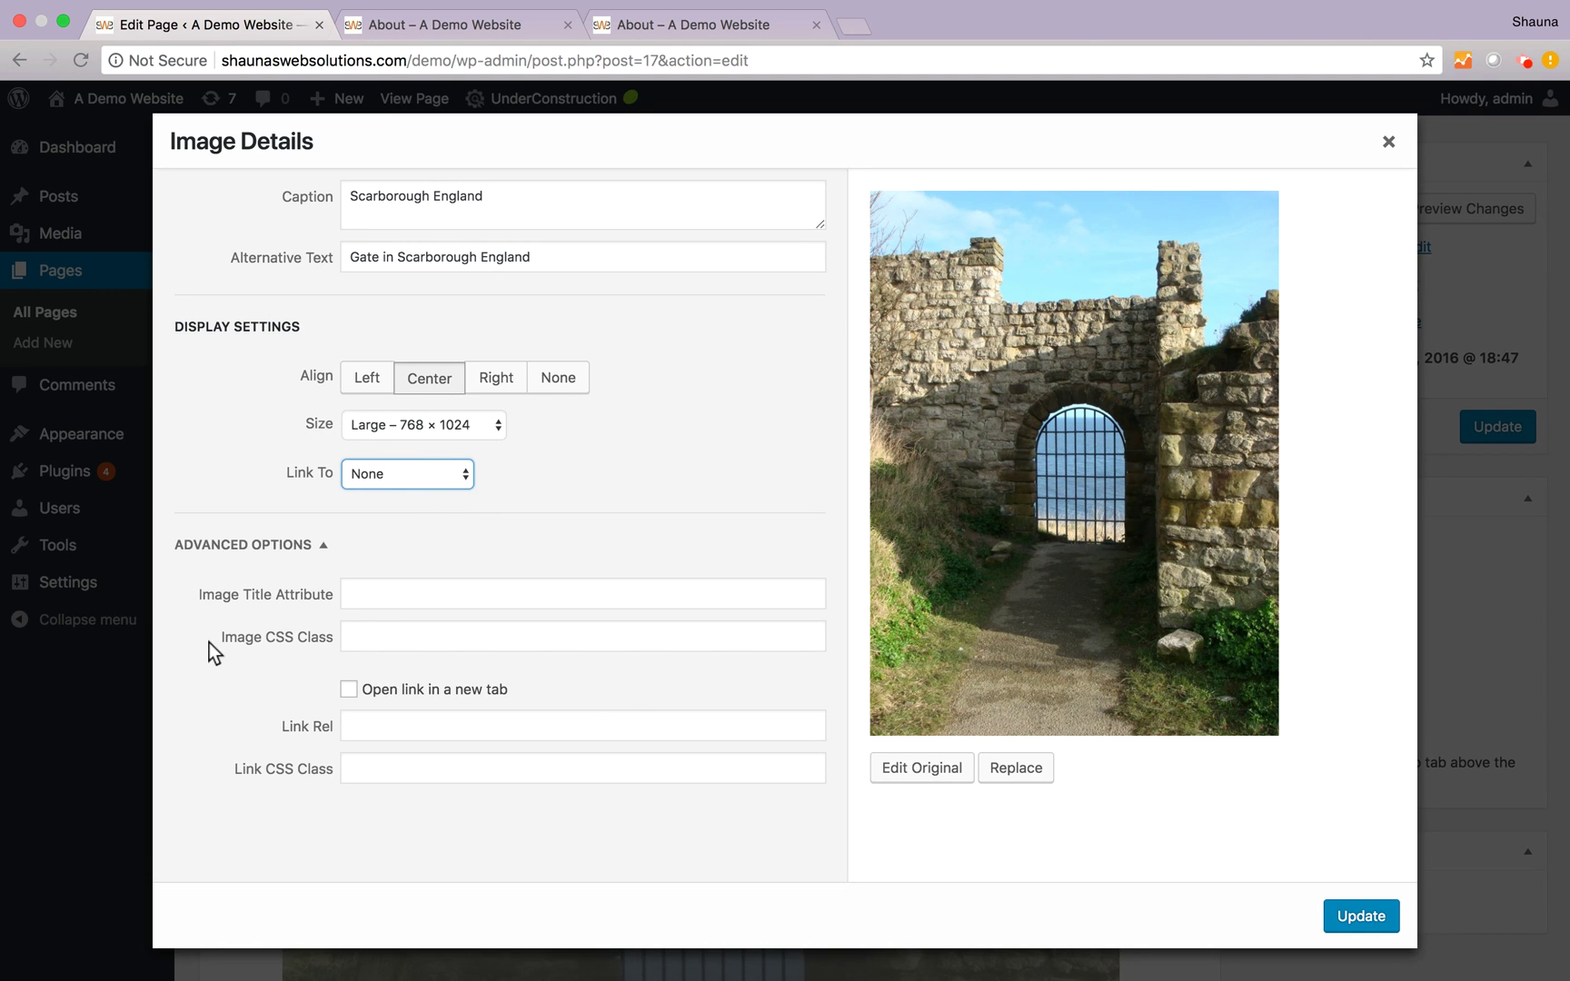
Give the gate image the title attribute 'Scarborough England' from its caption, keeping Large size.
left_click(238, 641)
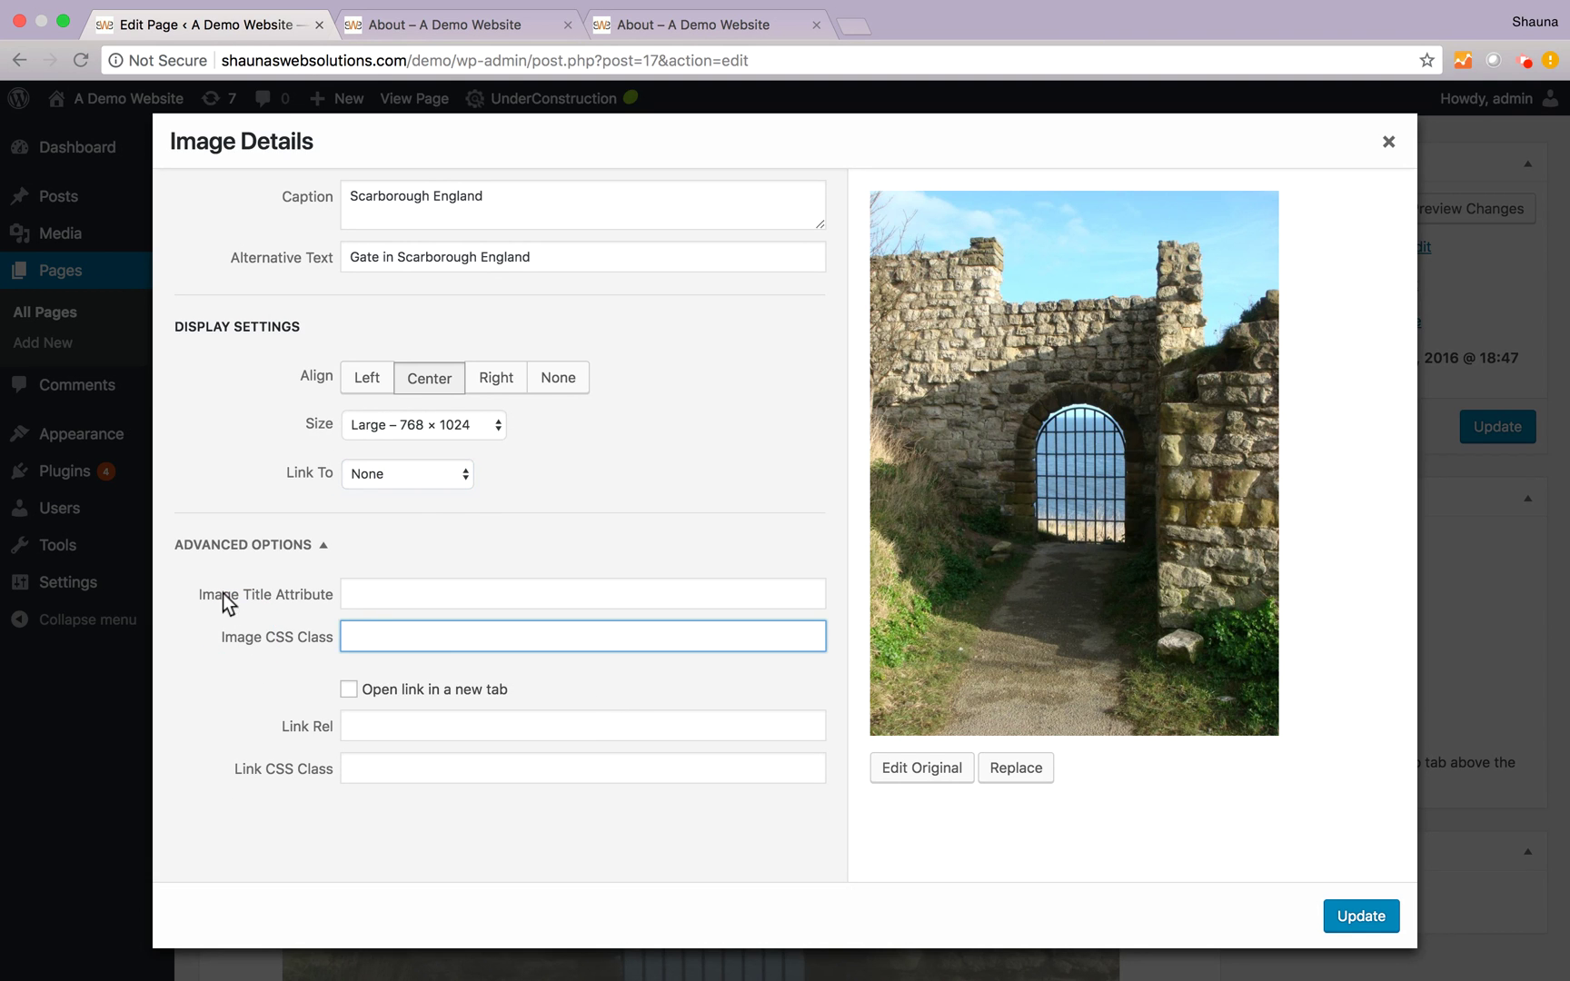
left_click(221, 596)
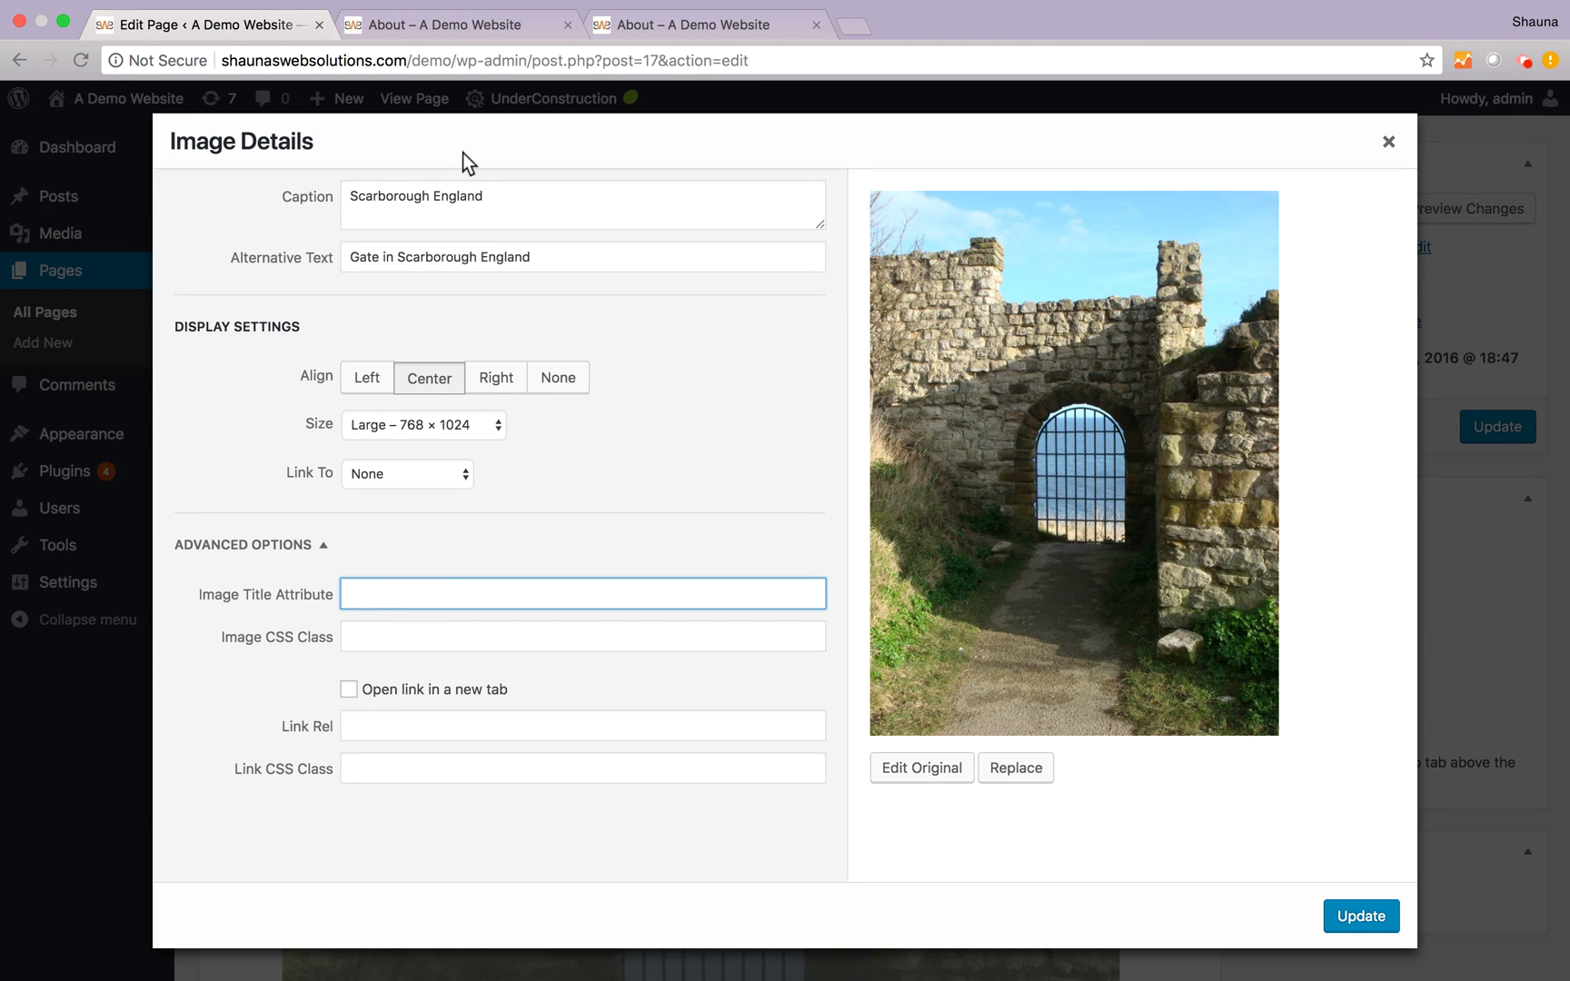
triple_click(532, 196)
key("super+c")
left_click(401, 591)
key("super+v")
left_click(491, 425)
left_click(488, 424)
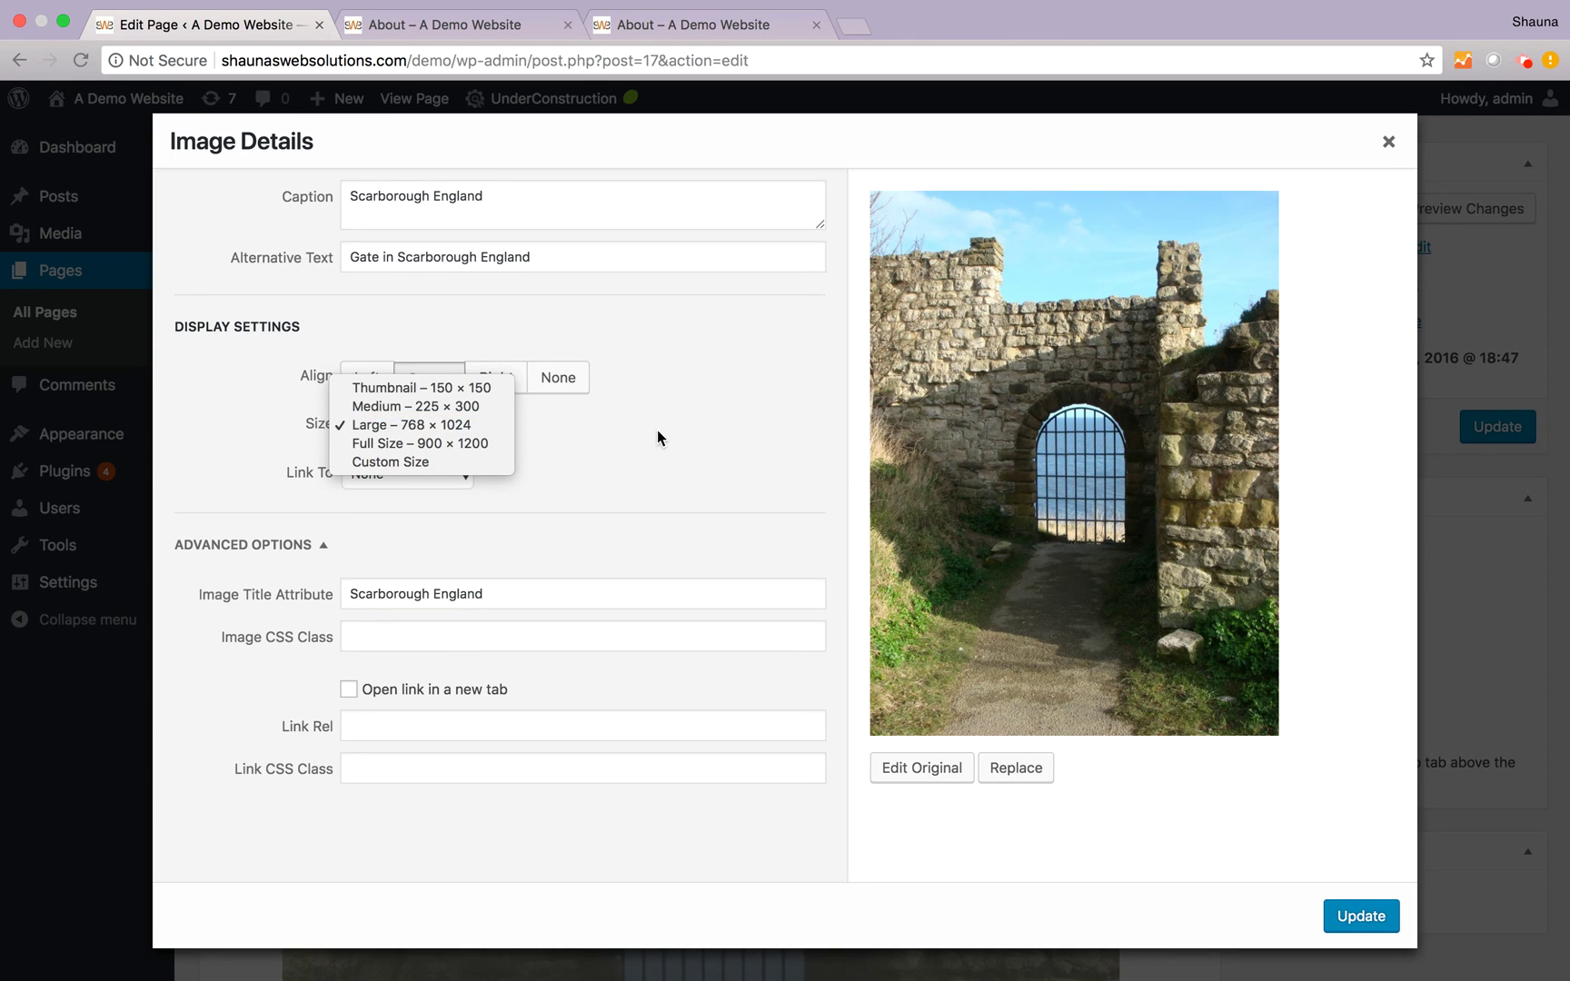
Apply the Image Details changes and preview the edited About page.
left_click(1359, 916)
scroll(1137, 668, "down", 10)
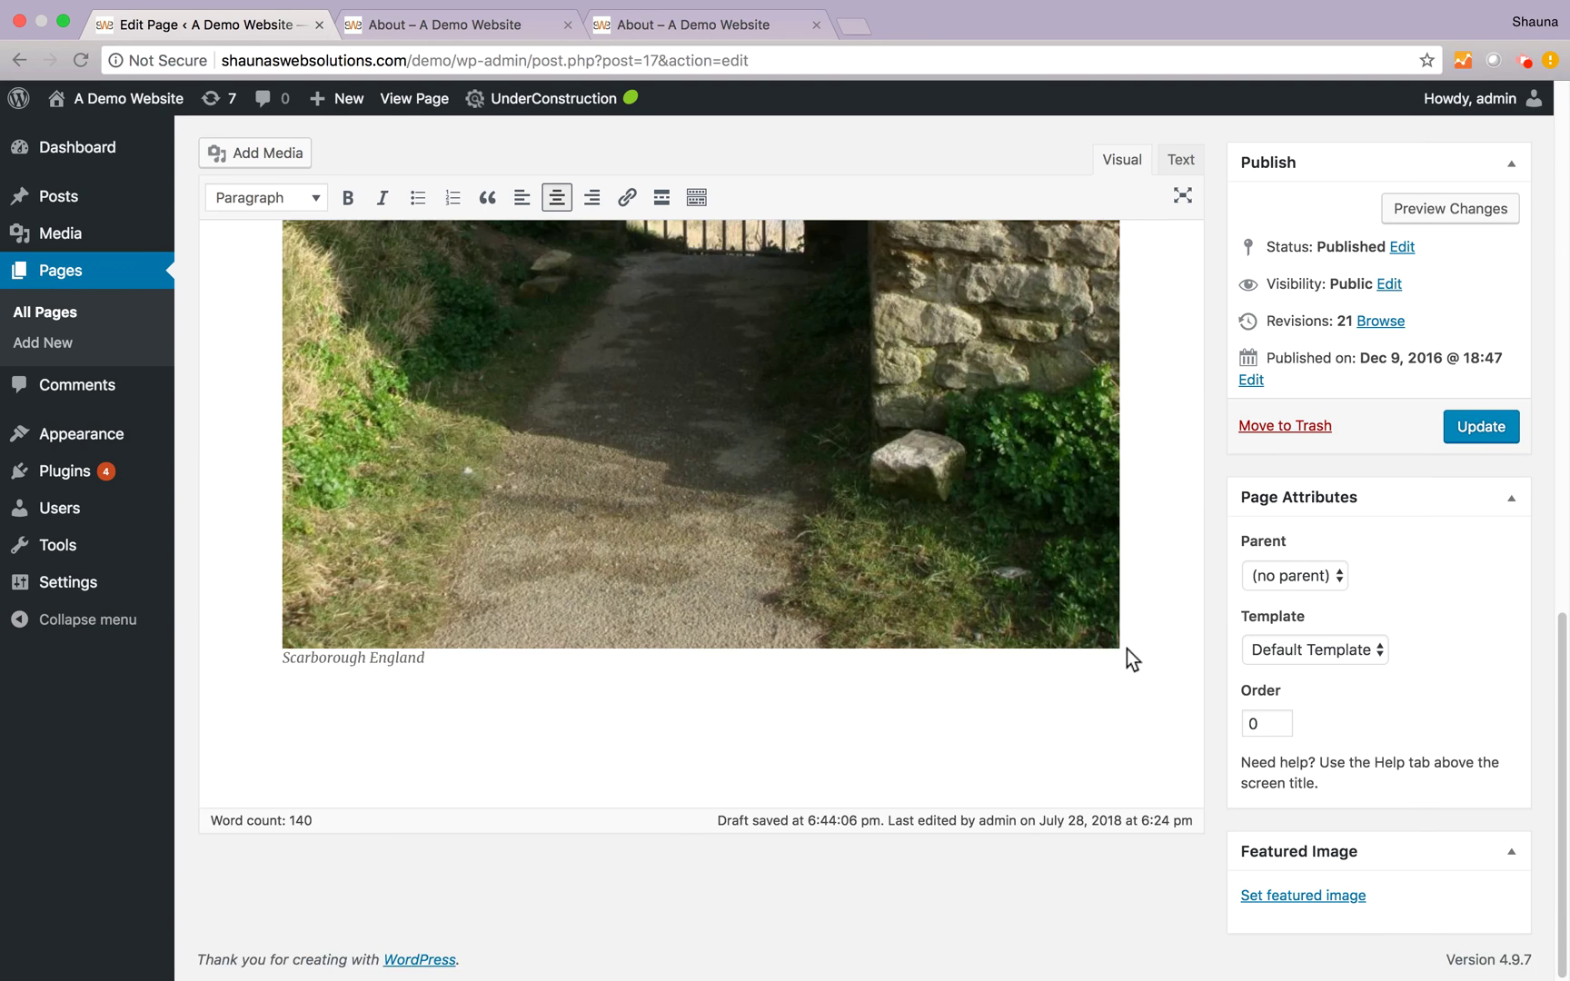
scroll(1127, 649, "up", 8)
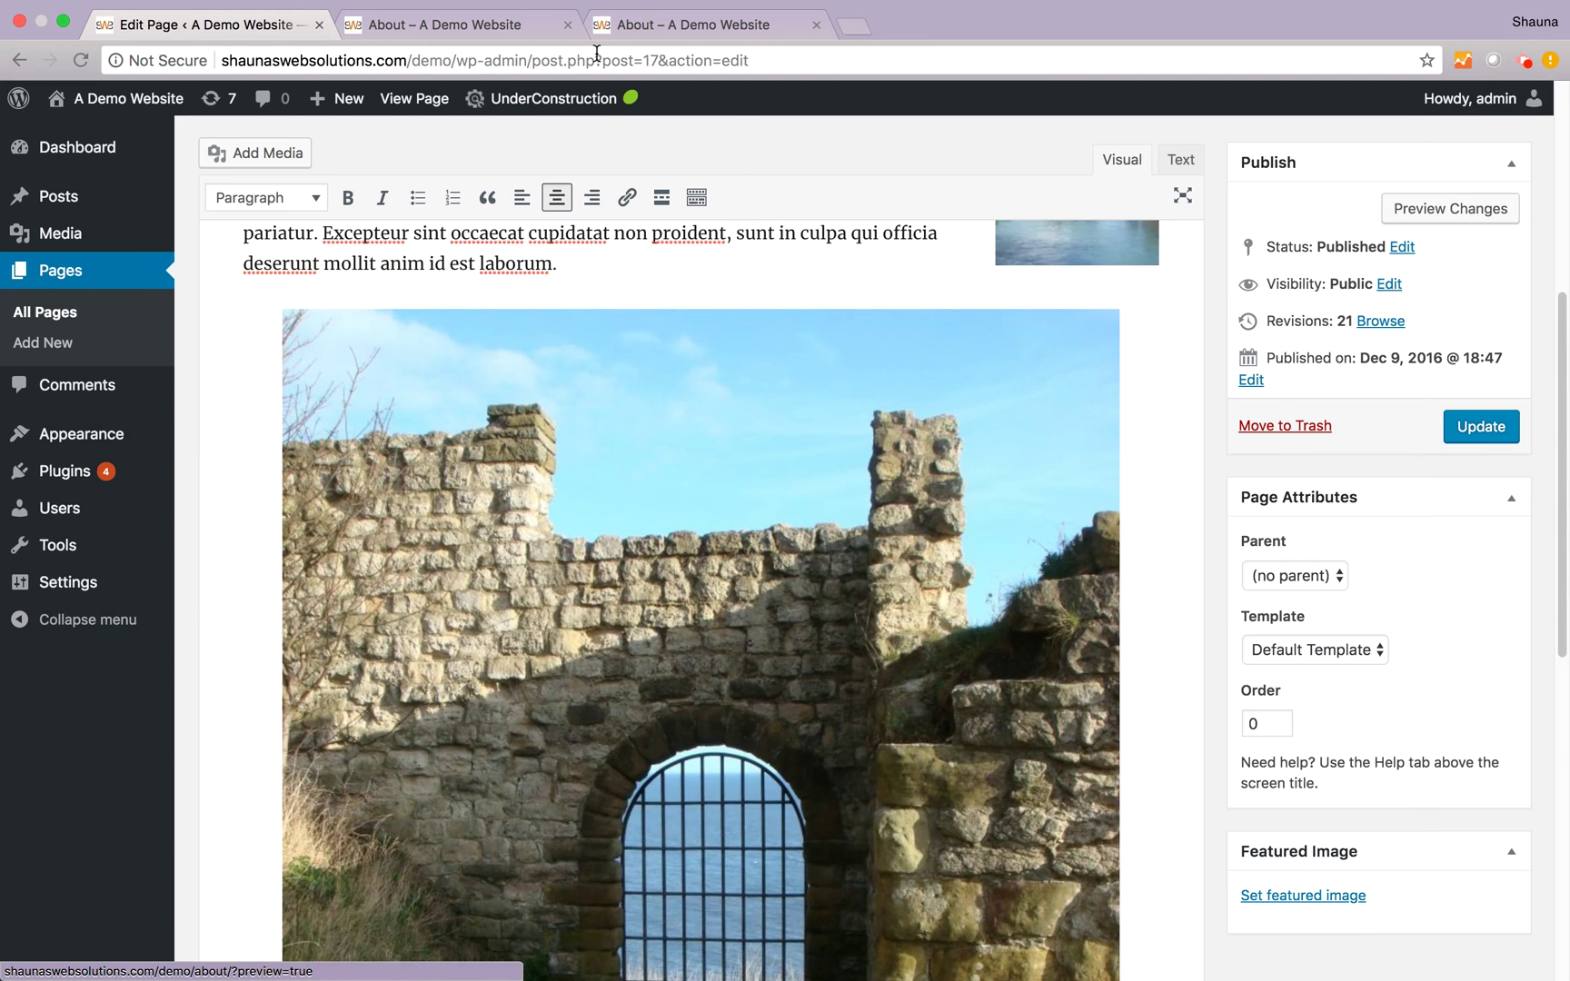
left_click(1451, 208)
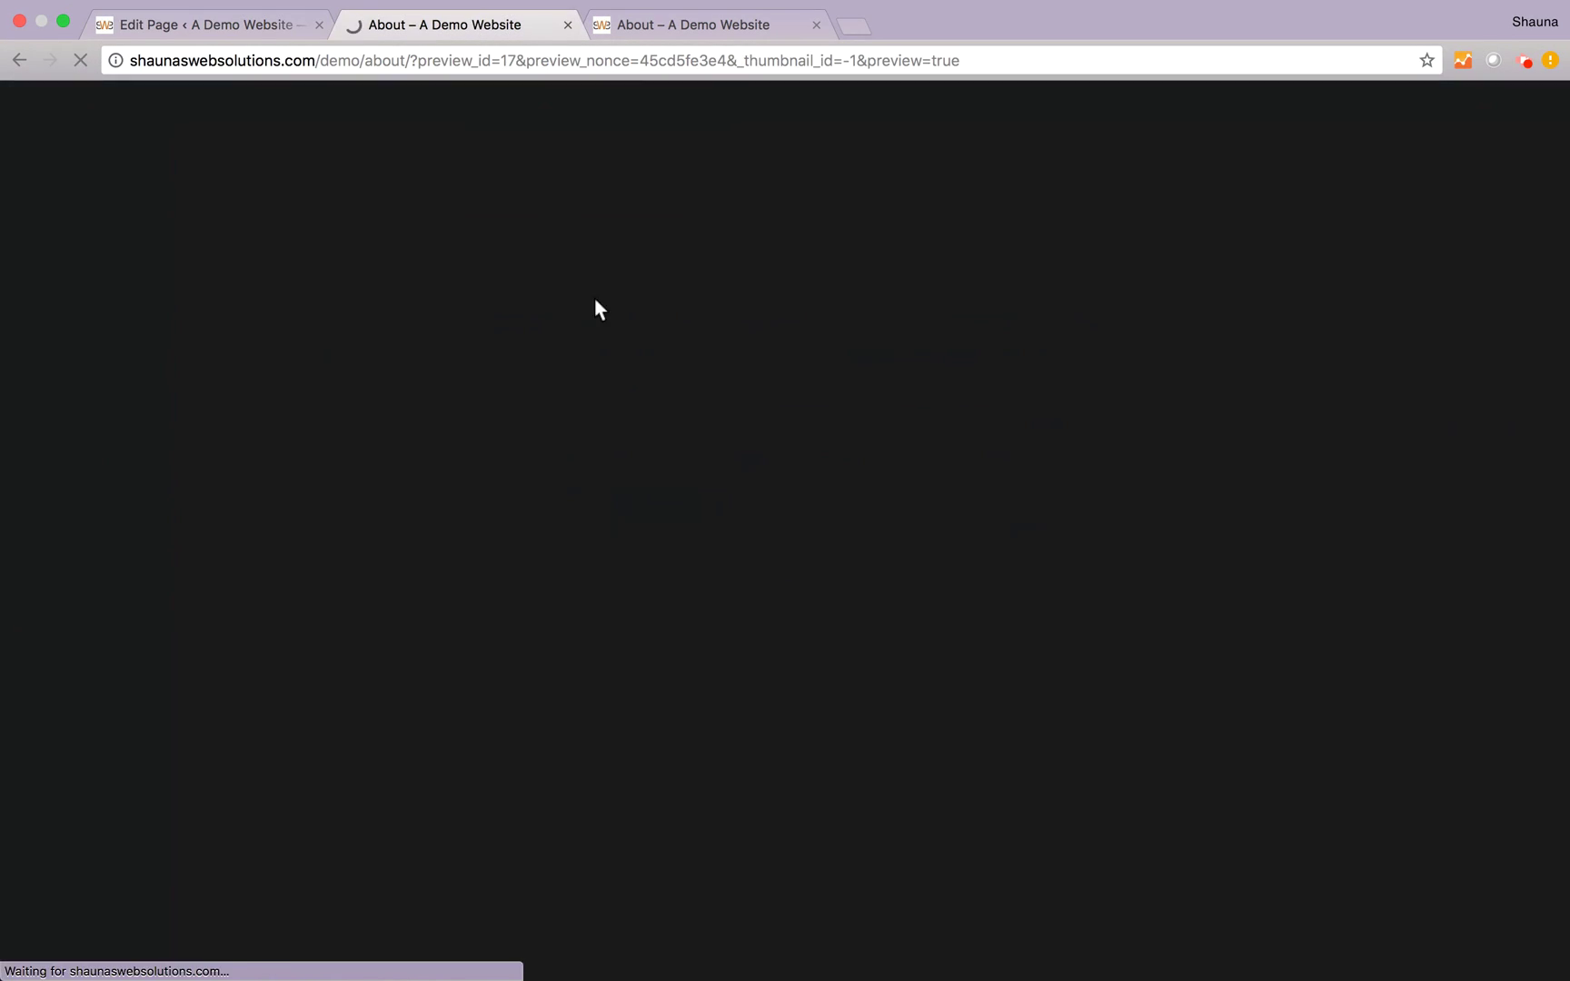
scroll(682, 547, "down", 10)
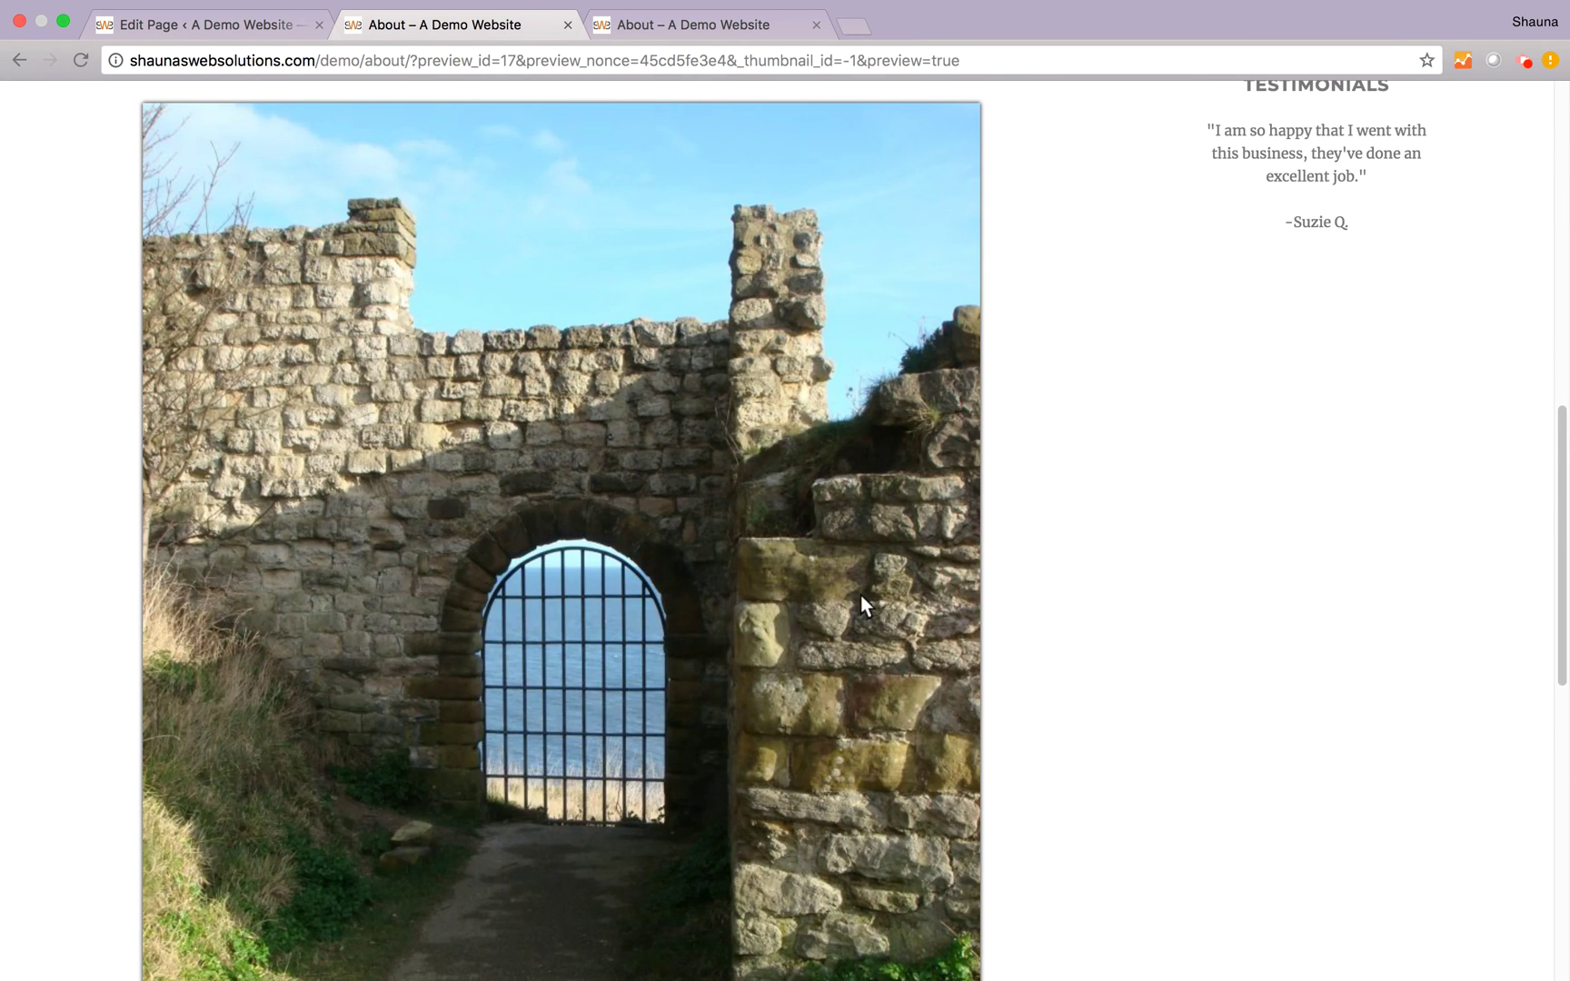
Update the About page from the Publish box in the editor.
left_click(279, 27)
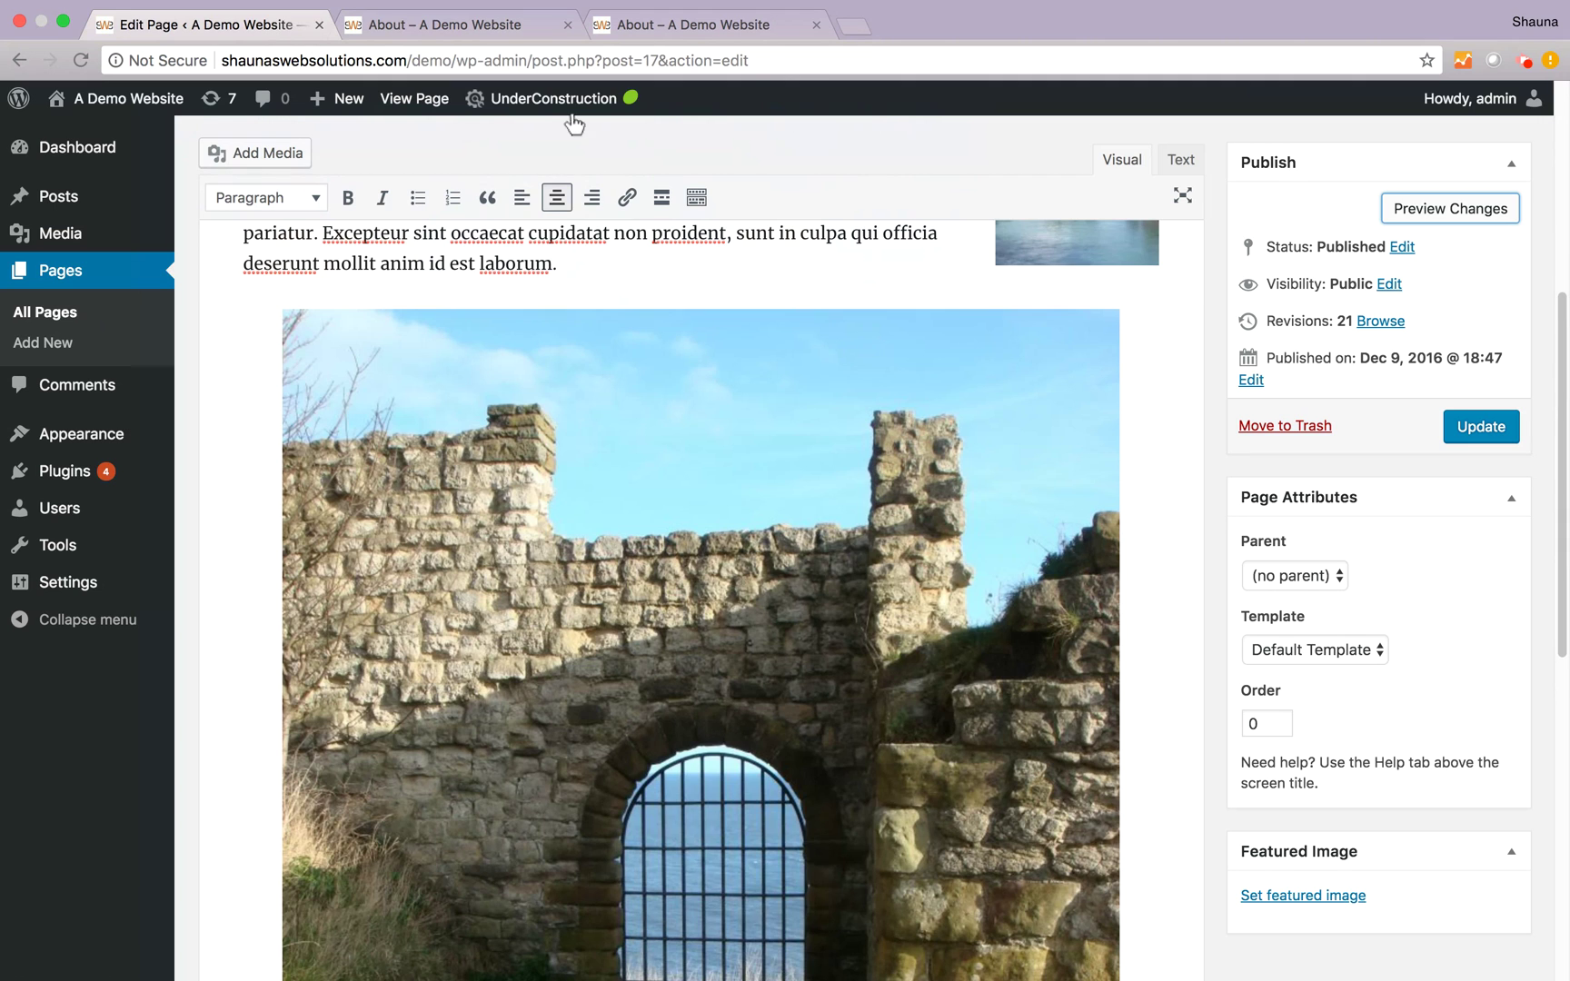
left_click(1480, 428)
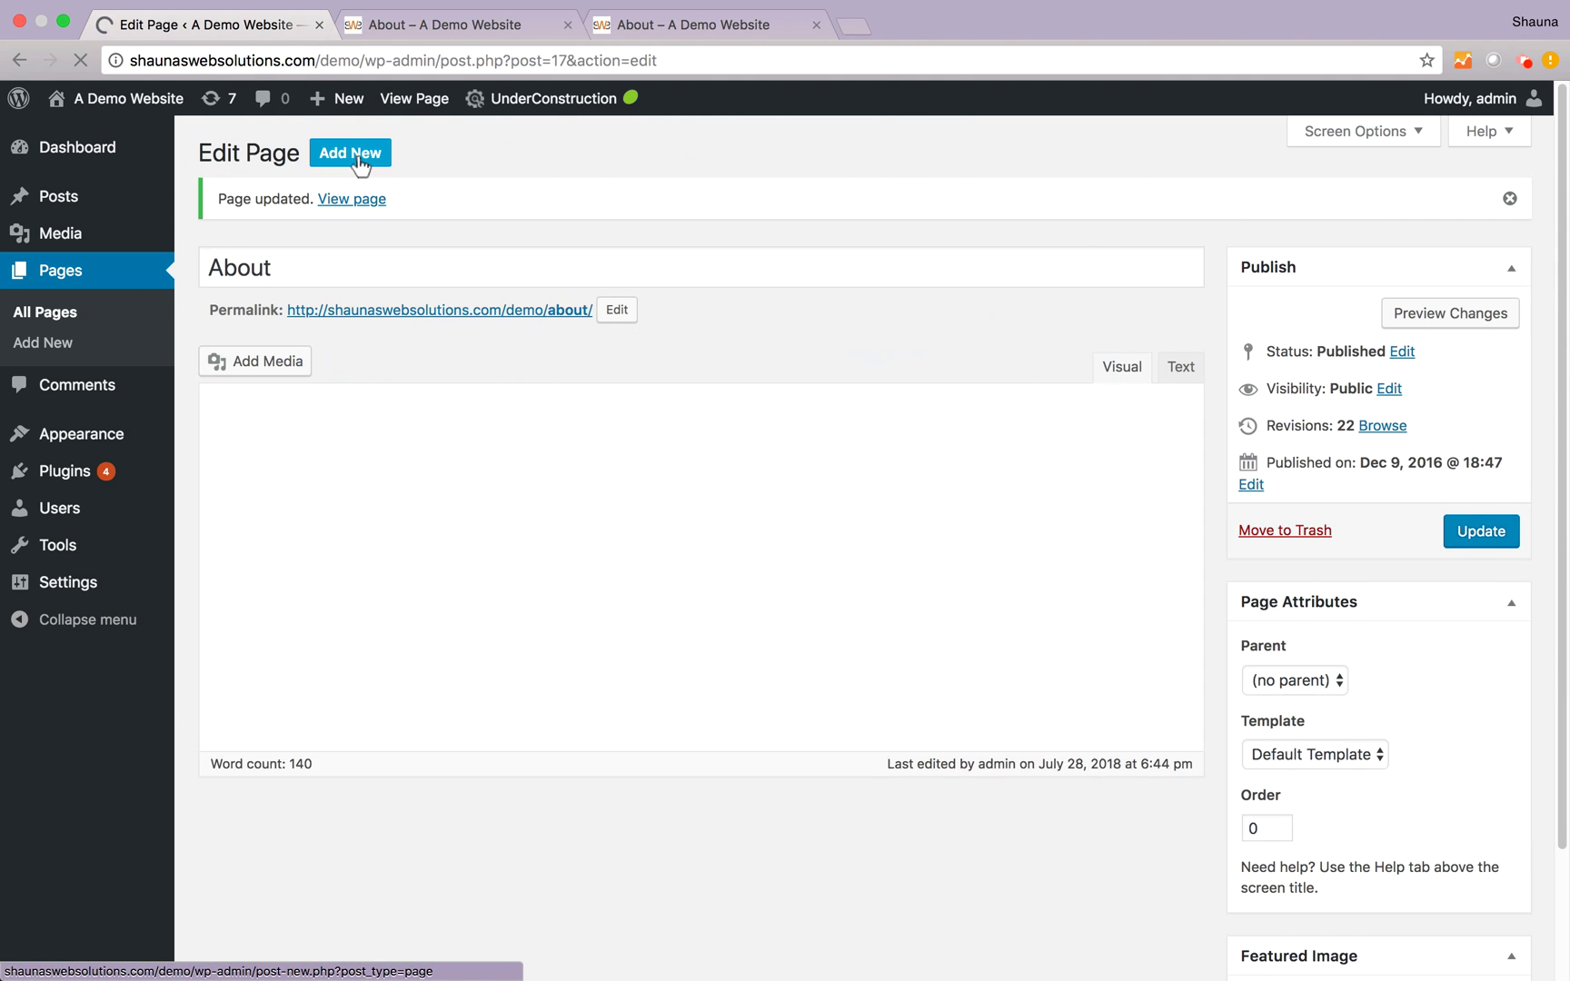
scroll(1174, 550, "down", 3)
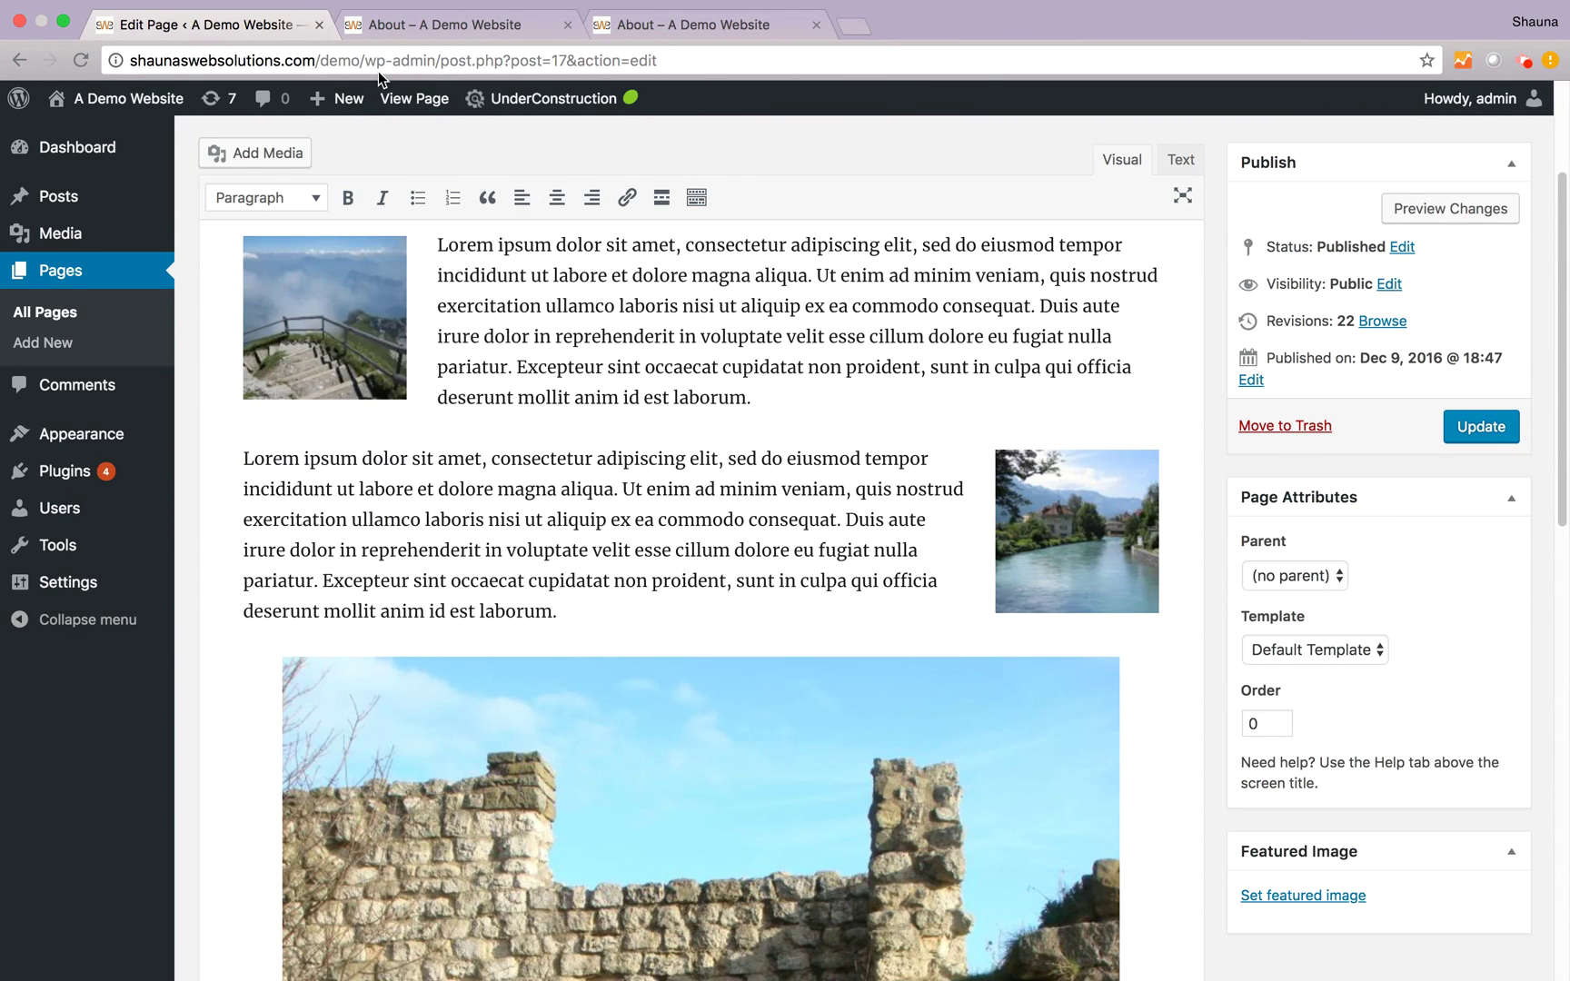
Close the leftover preview and reload the live About page to check the thumbnails and captioned gate image.
left_click_drag(692, 24, 569, 27)
key("super+w")
scroll(1066, 777, "down", 3)
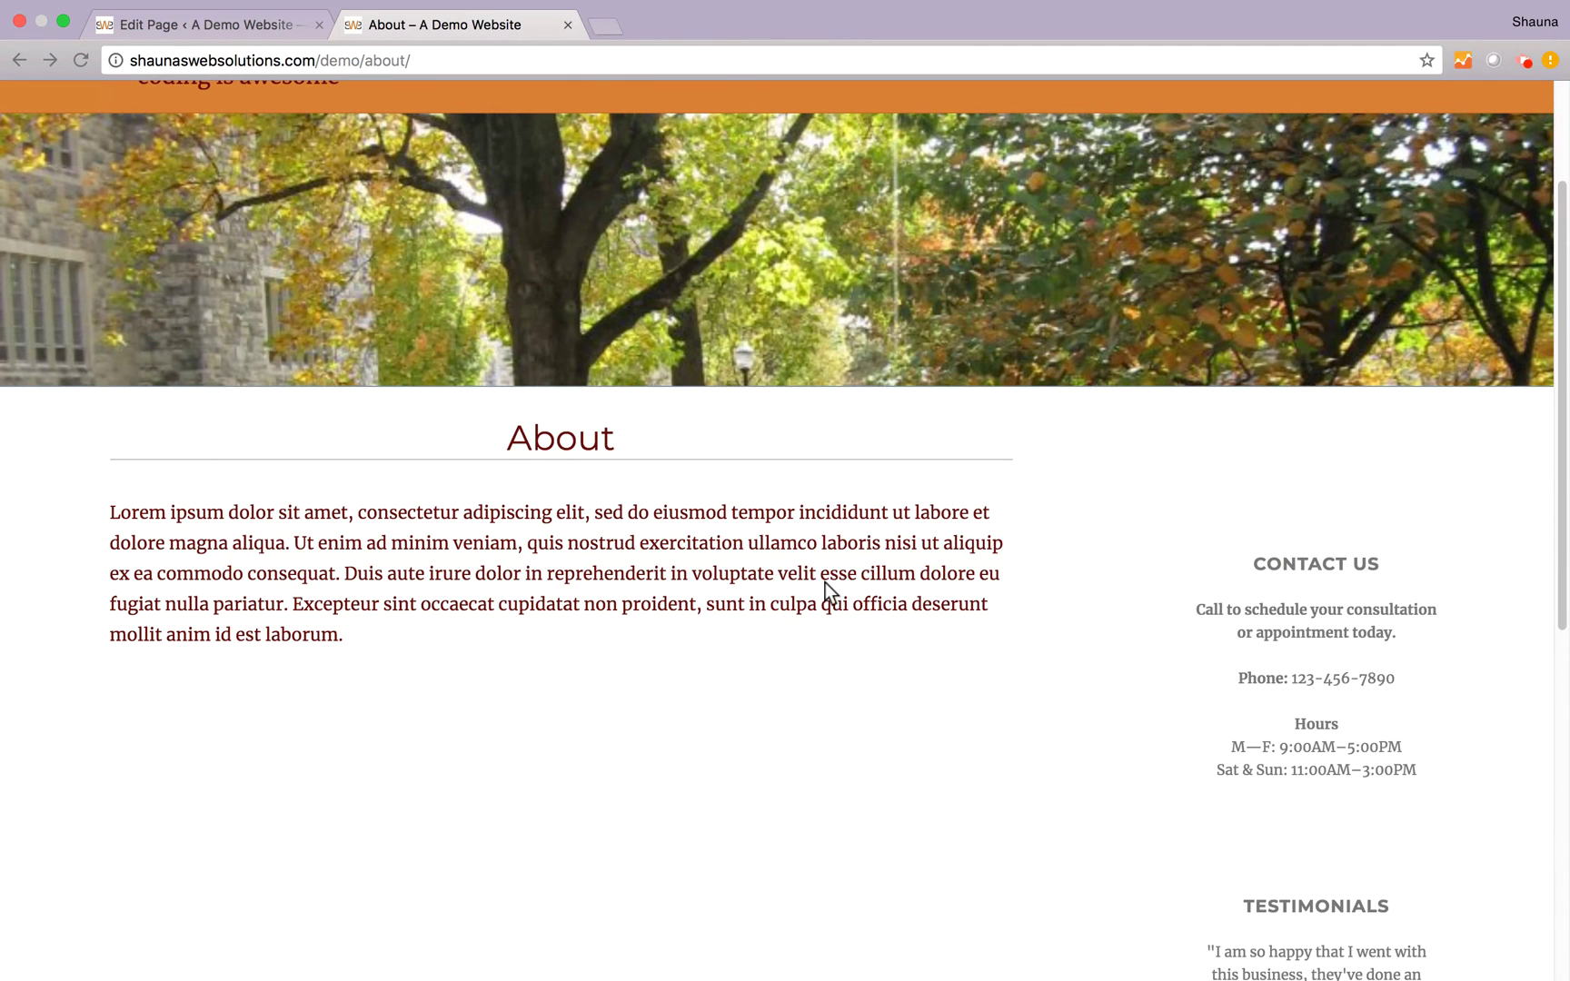
left_click(451, 57)
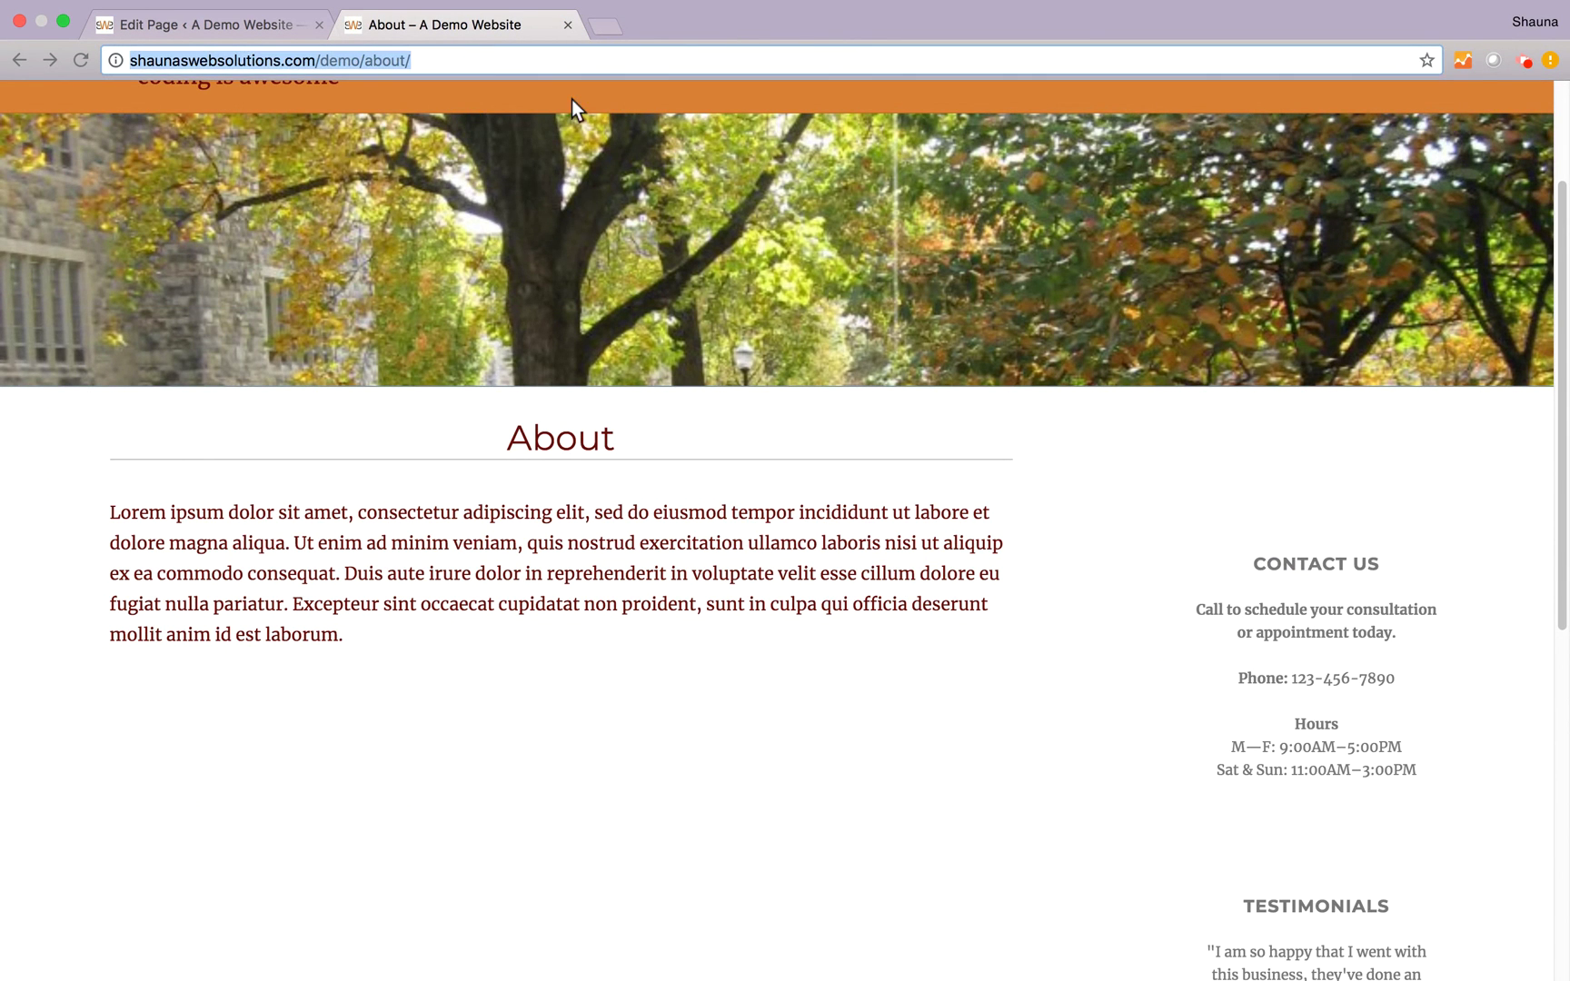
left_click(571, 99)
key("super+r")
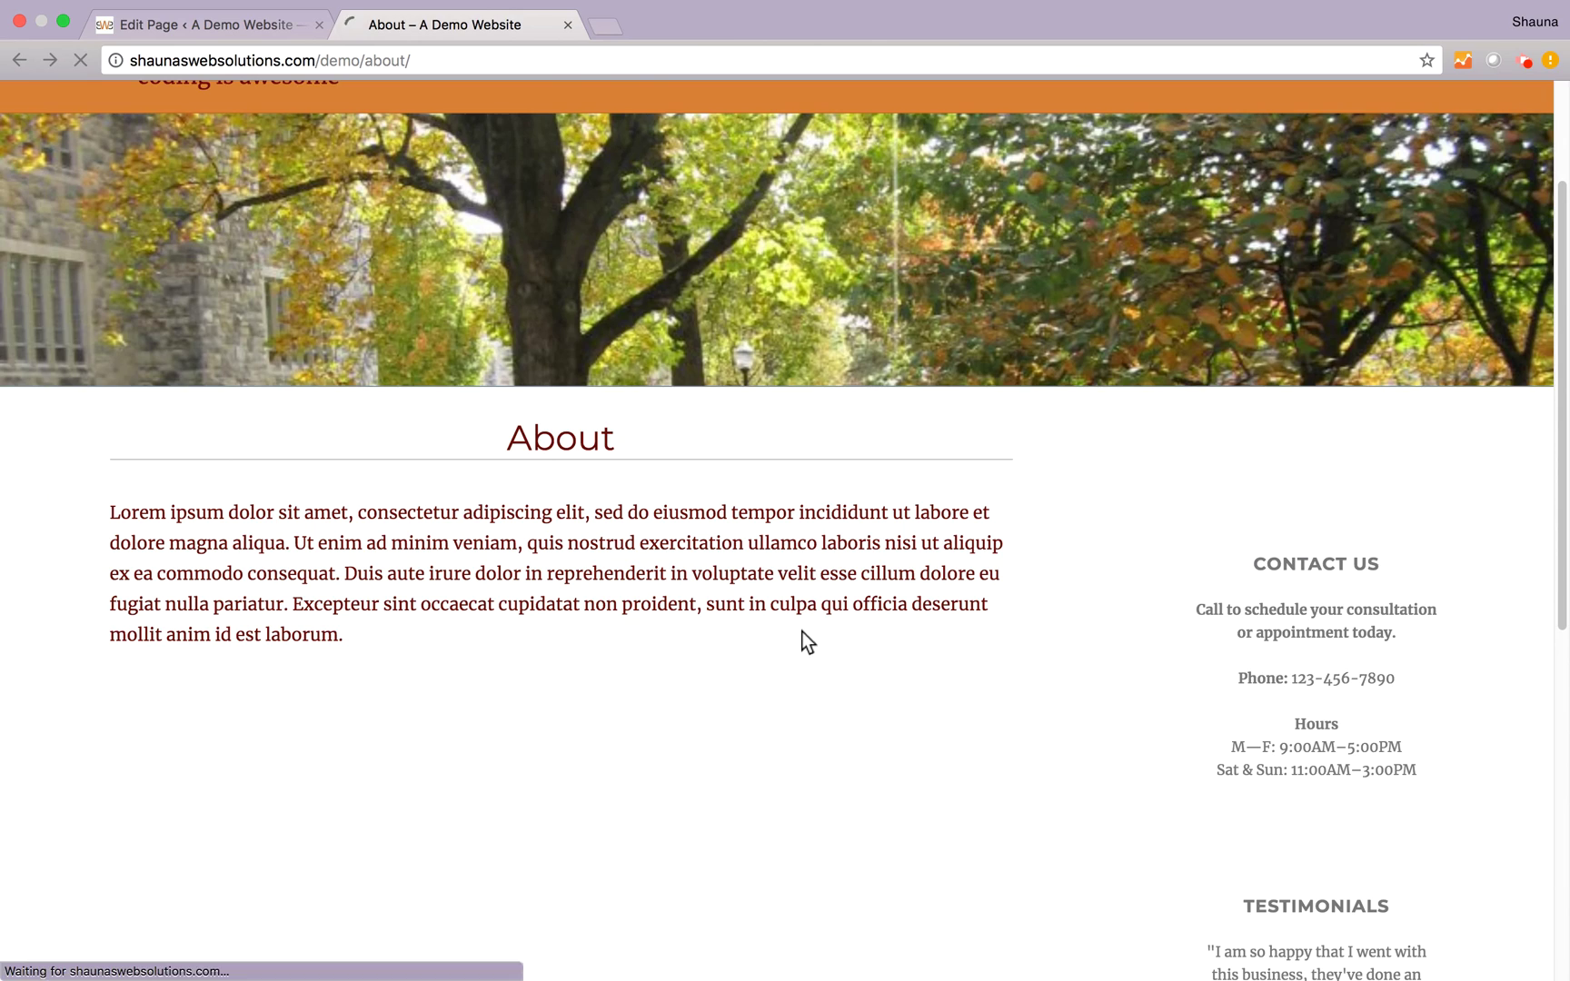
scroll(749, 641, "down", 5)
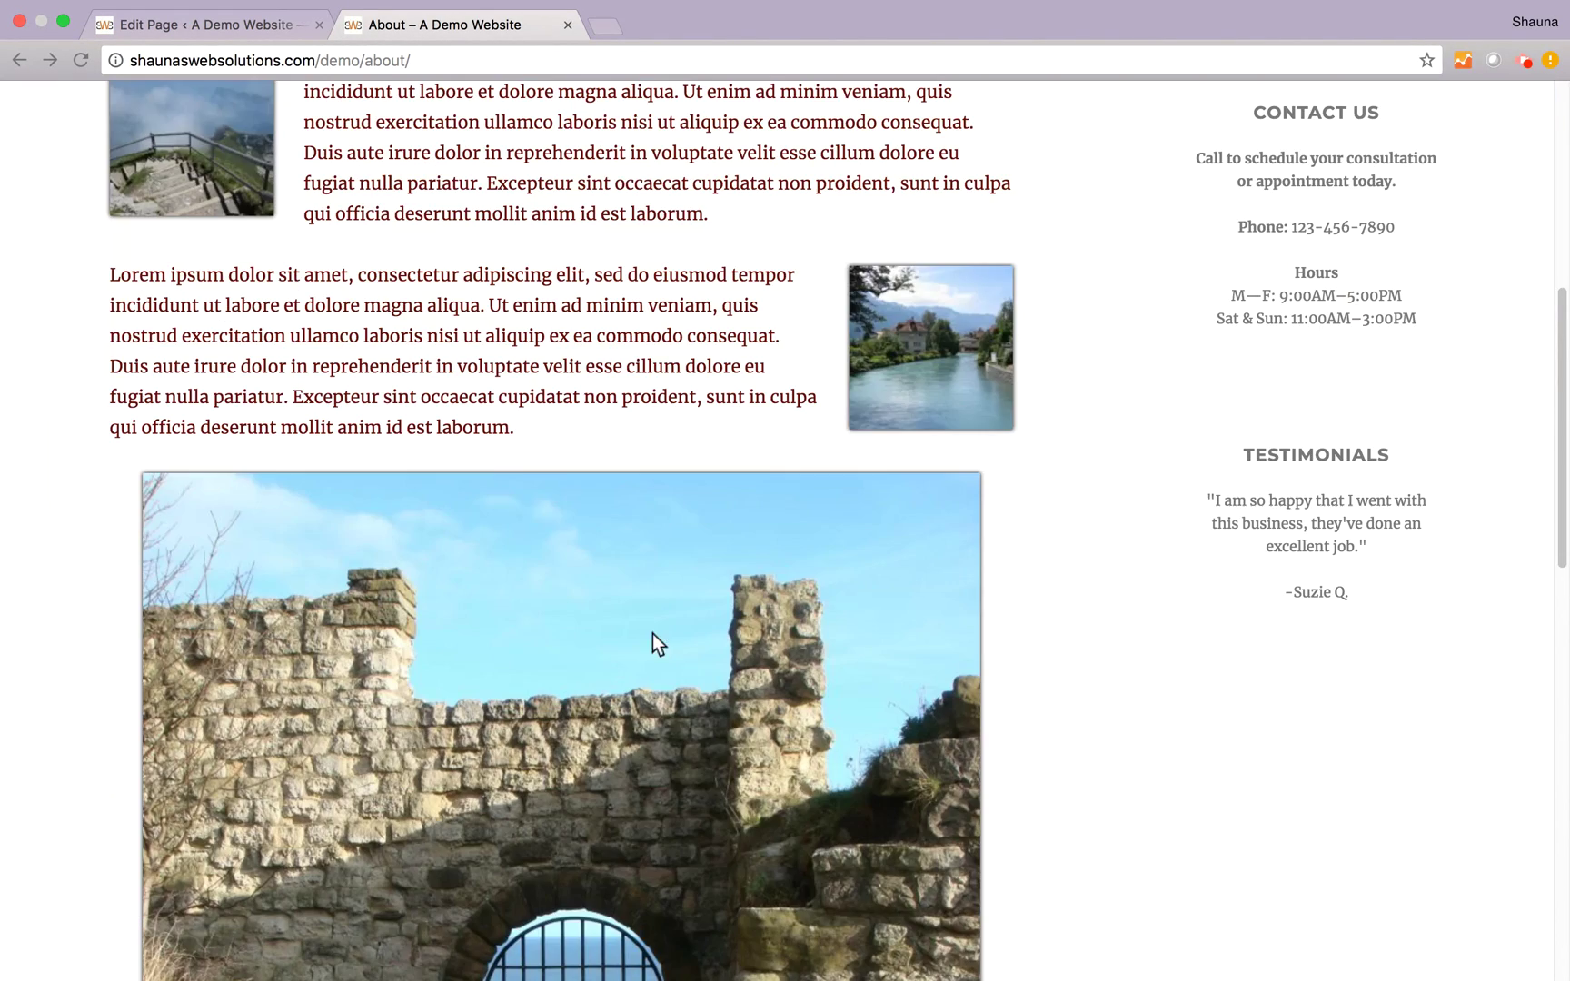
scroll(663, 640, "down", 10)
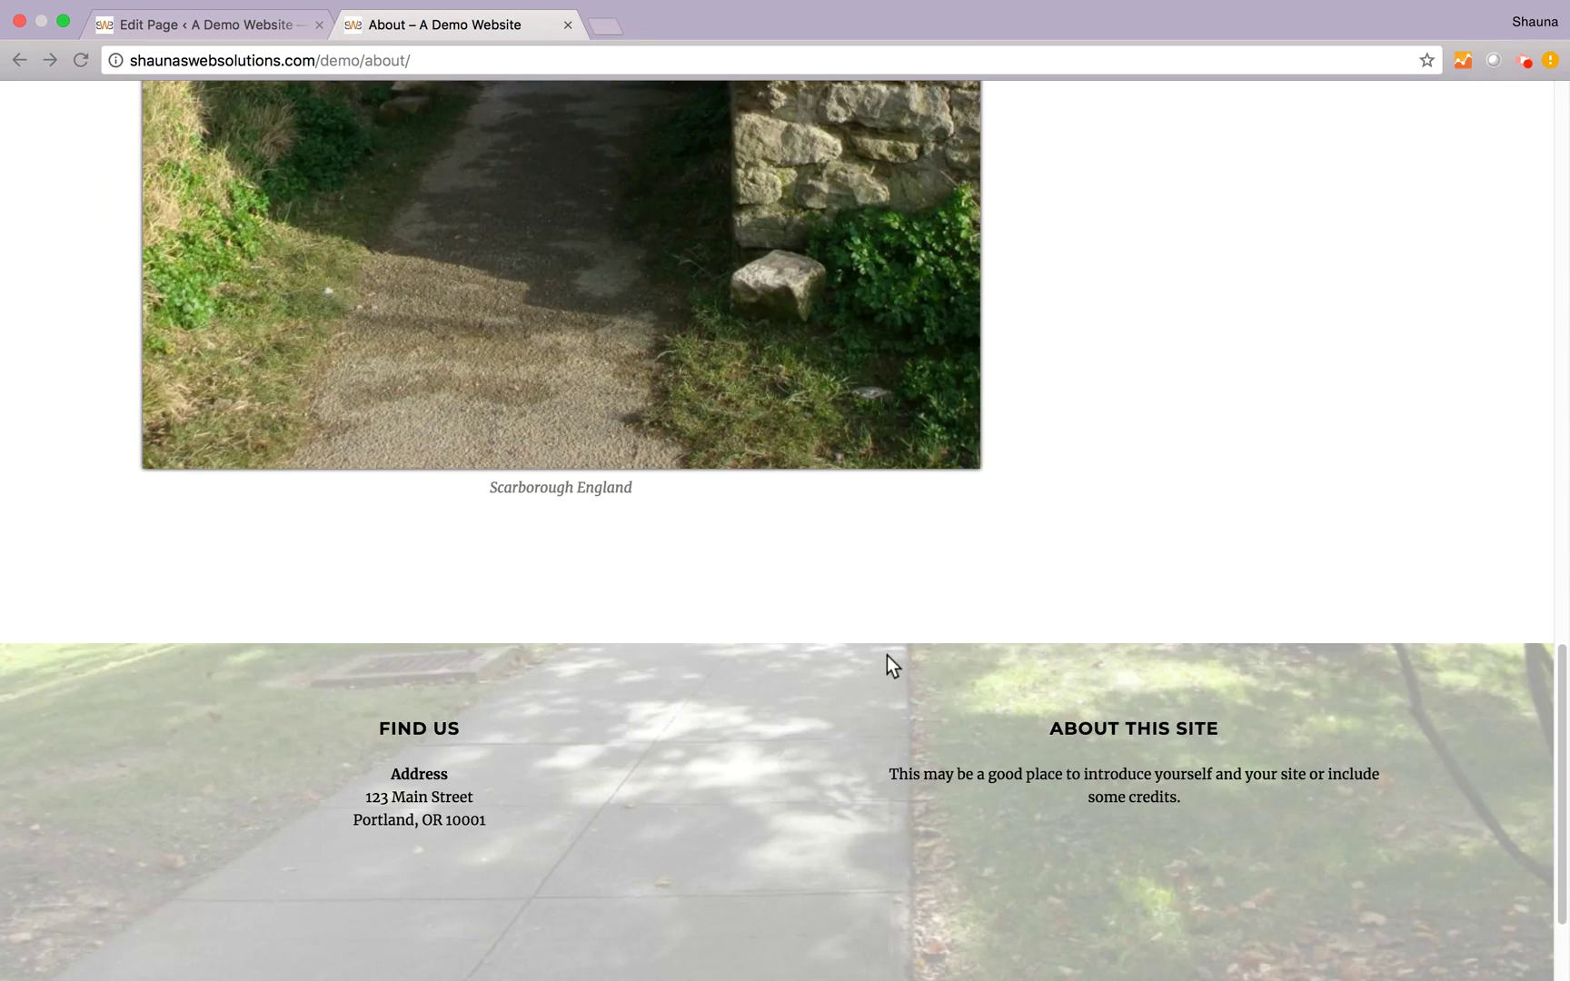
key("super+r")
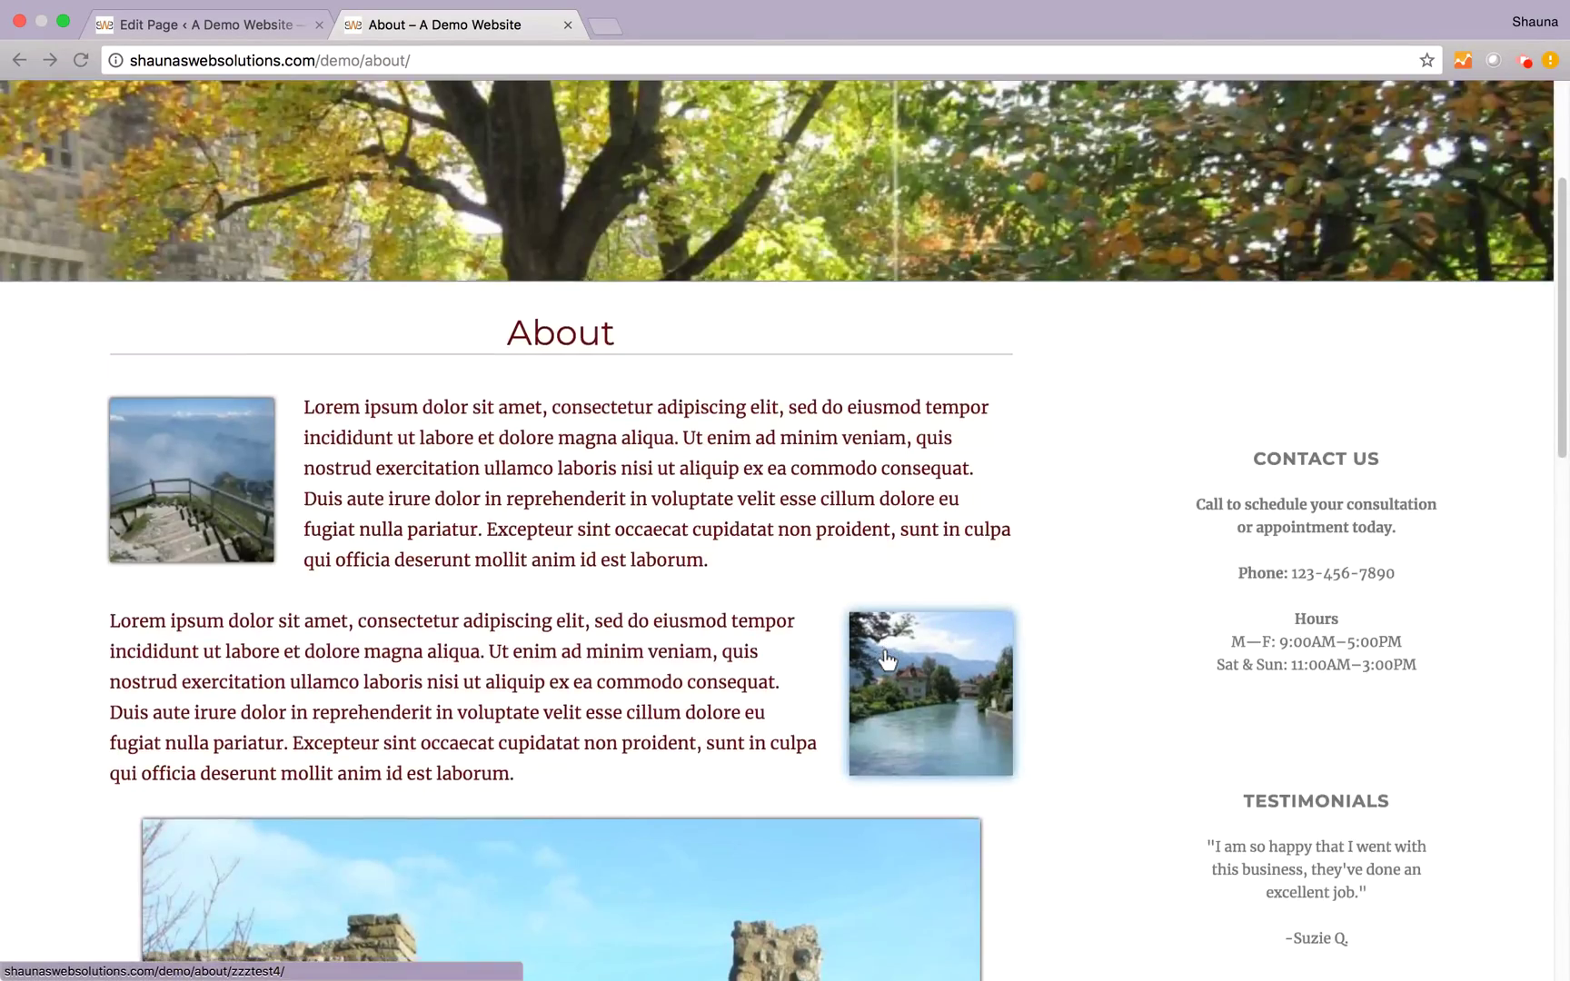